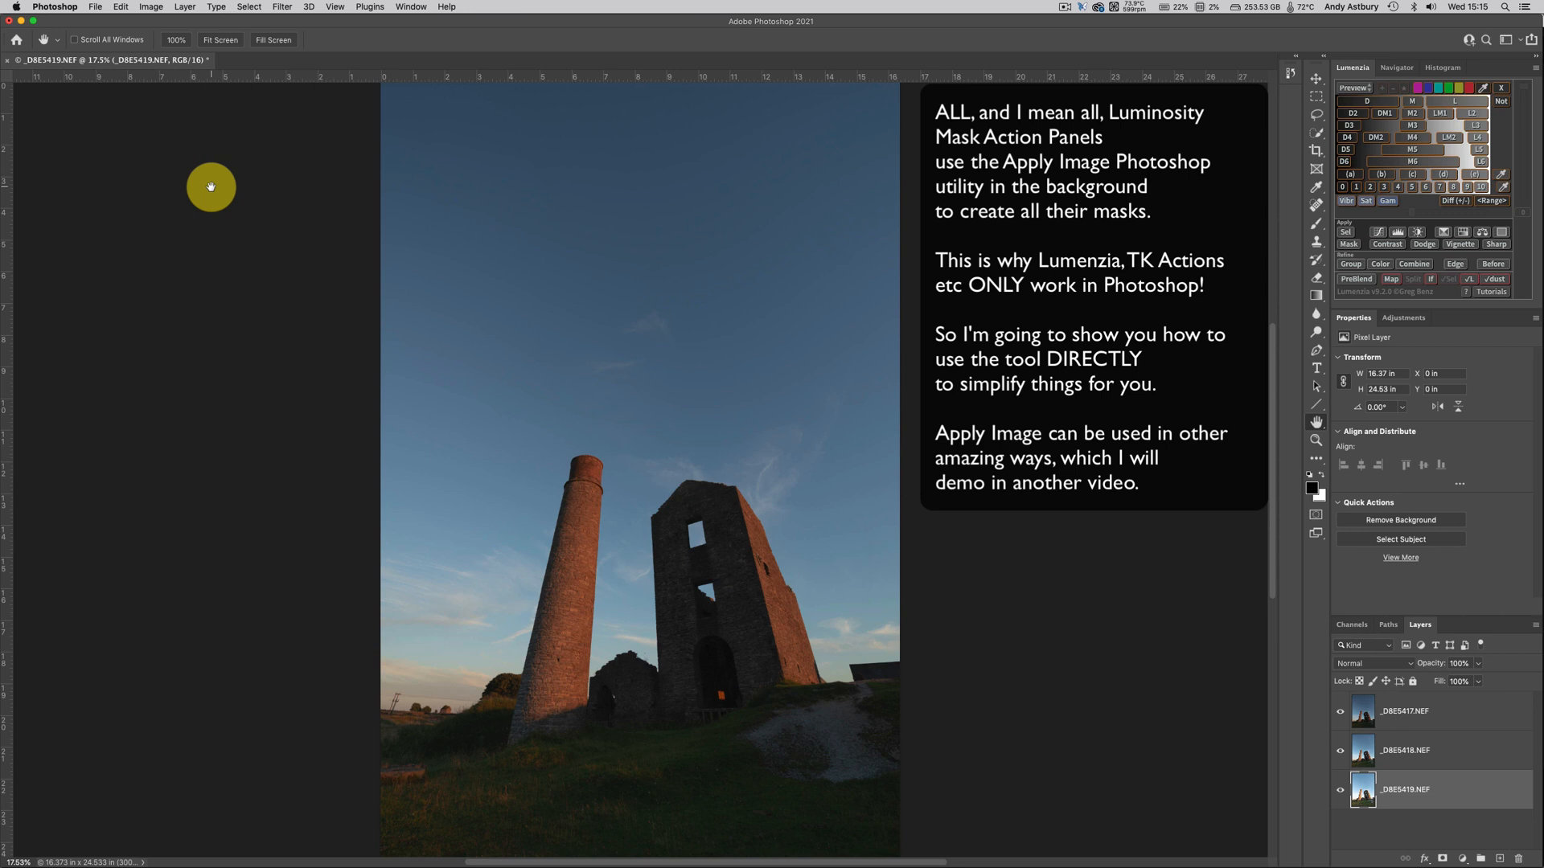
- Open the Apply Image dialog for the _D8E5419.NEF layer, turn off its preview, and cancel without applying
click(153, 7)
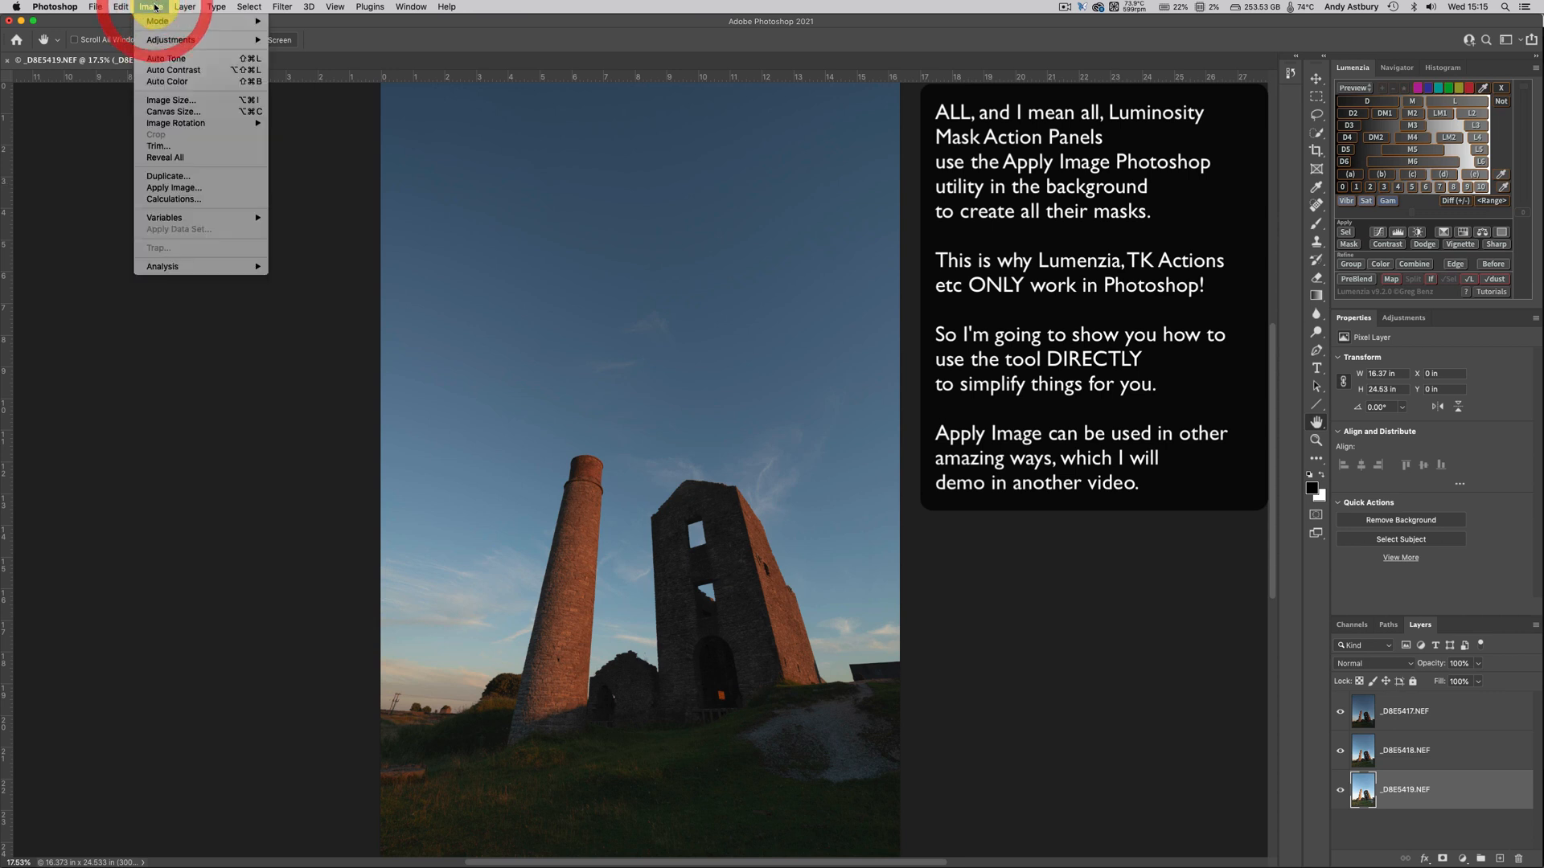
click(158, 187)
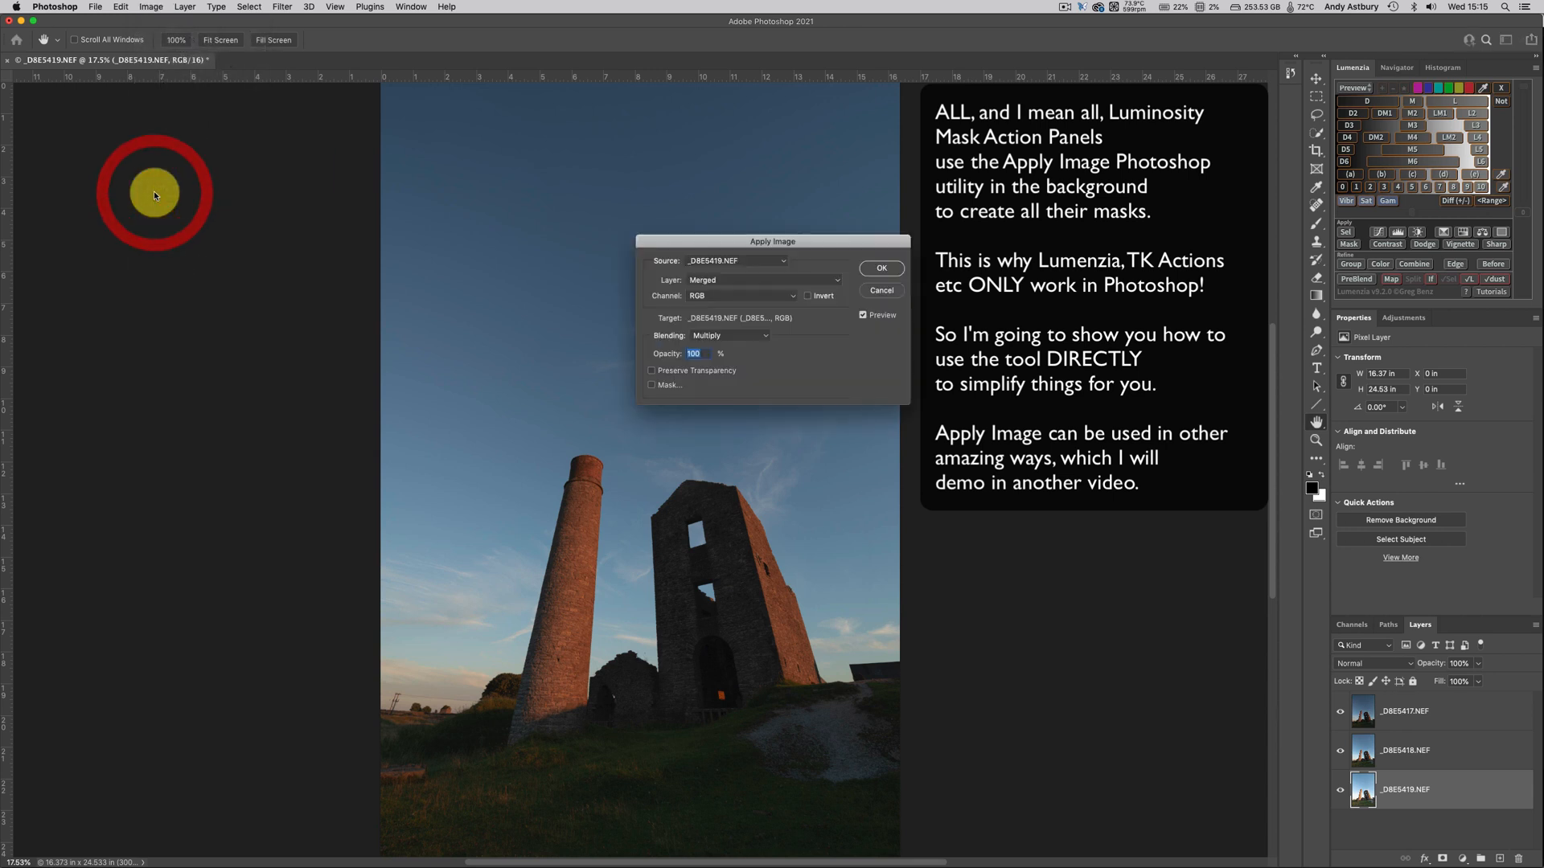
click(861, 315)
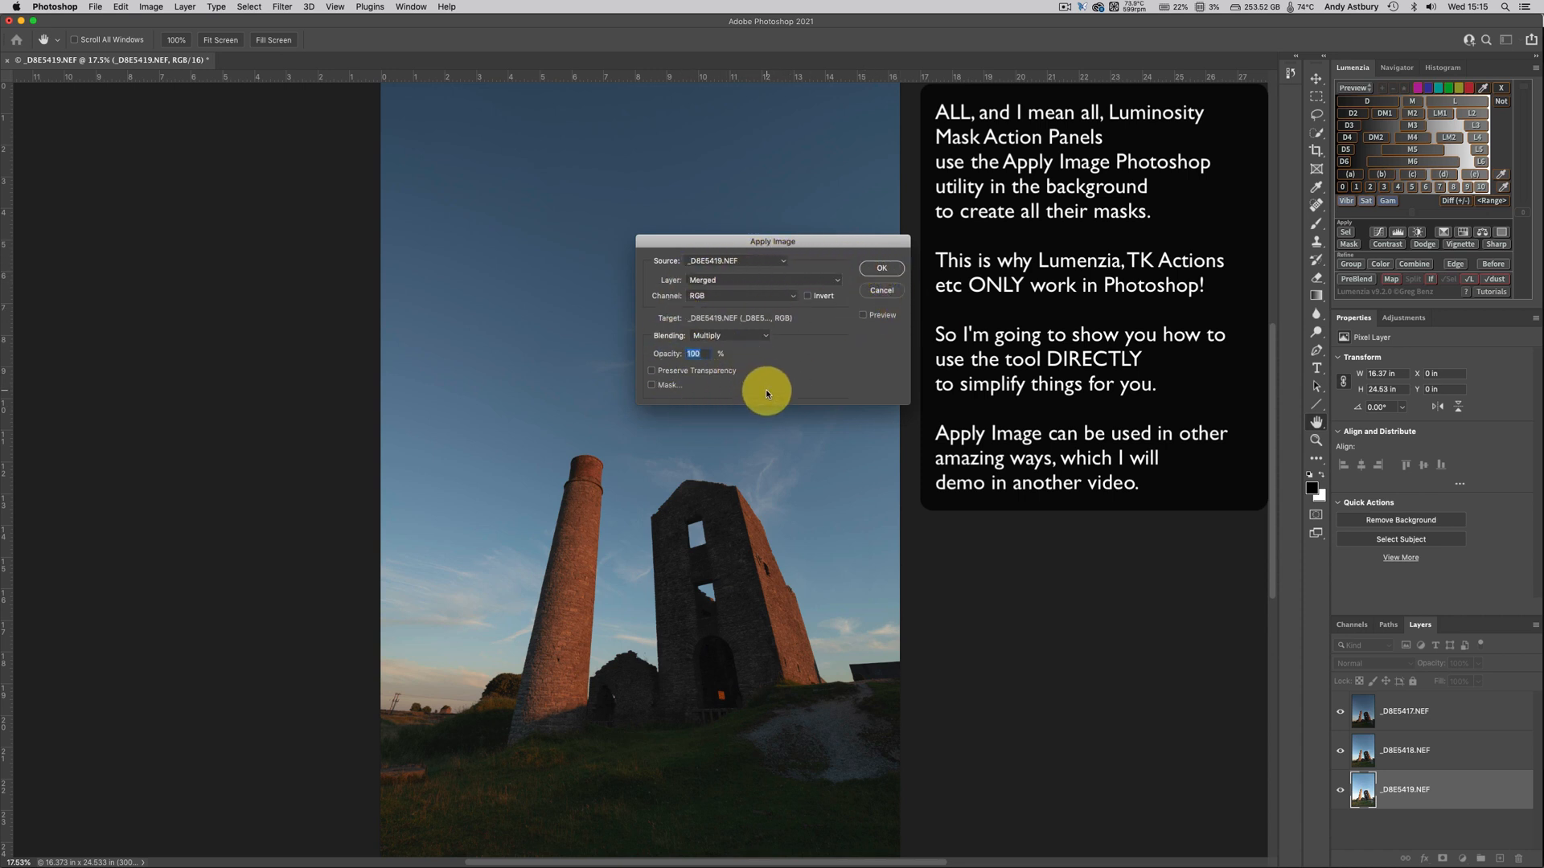
click(882, 291)
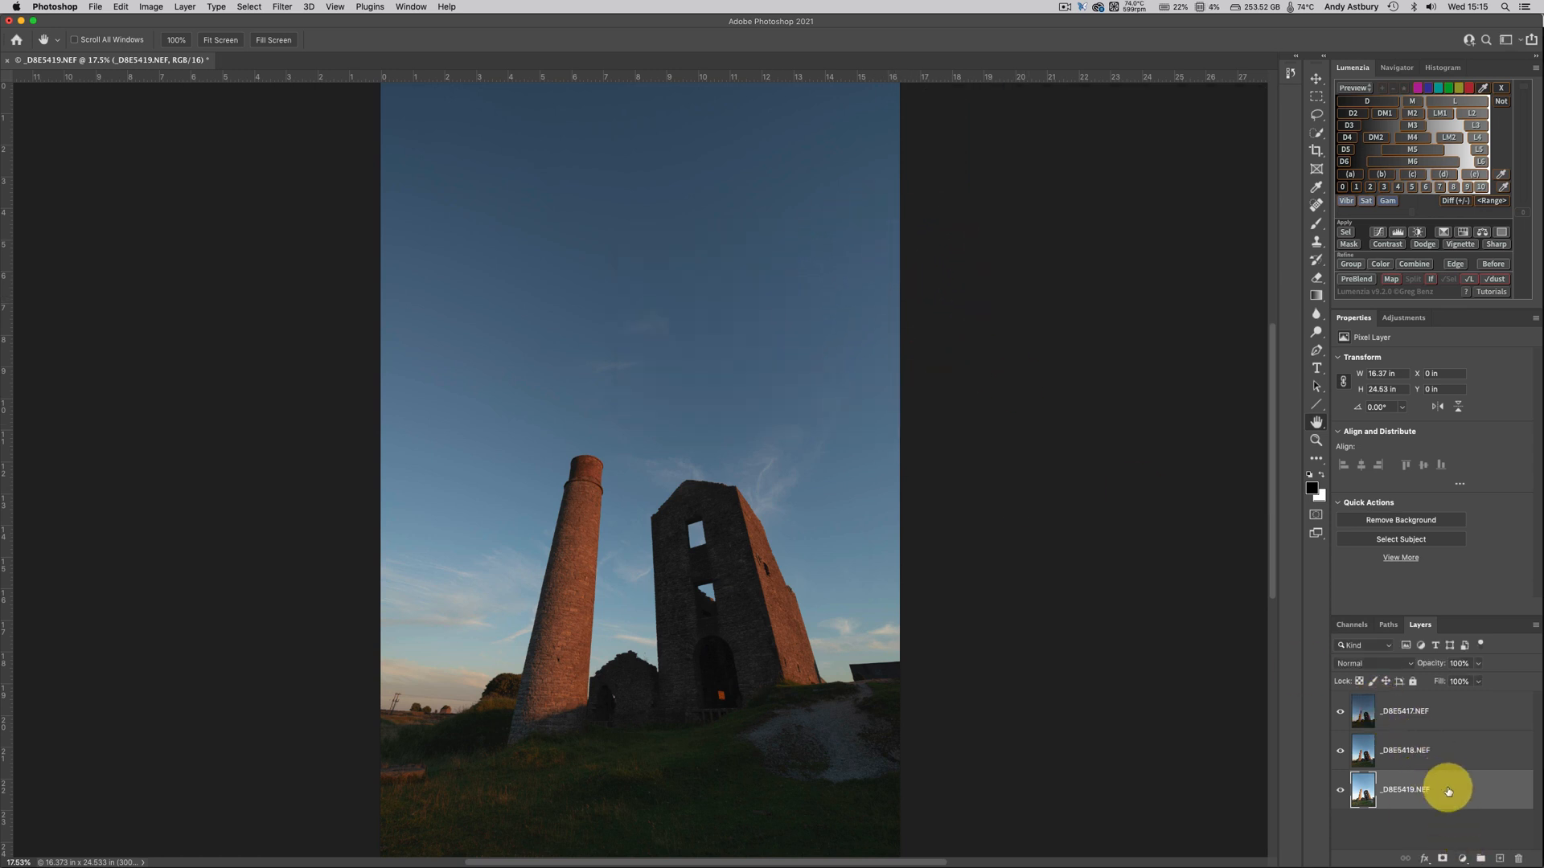
- Hide the _D8E5418.NEF and _D8E5417.NEF layers, then show them again one at a time to compare the exposures
click(1340, 751)
click(1339, 712)
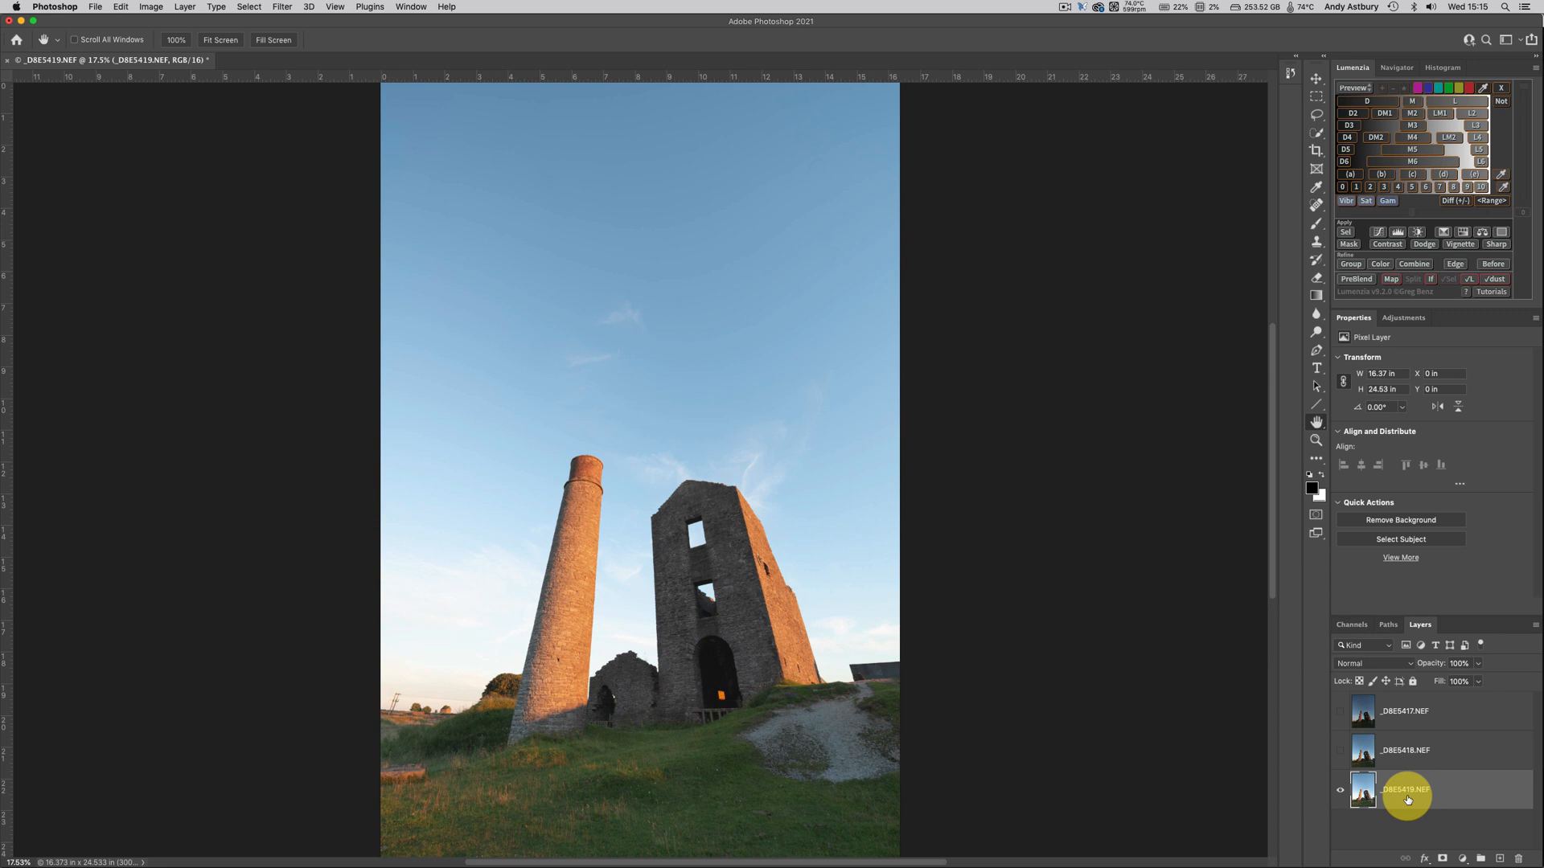
click(1340, 750)
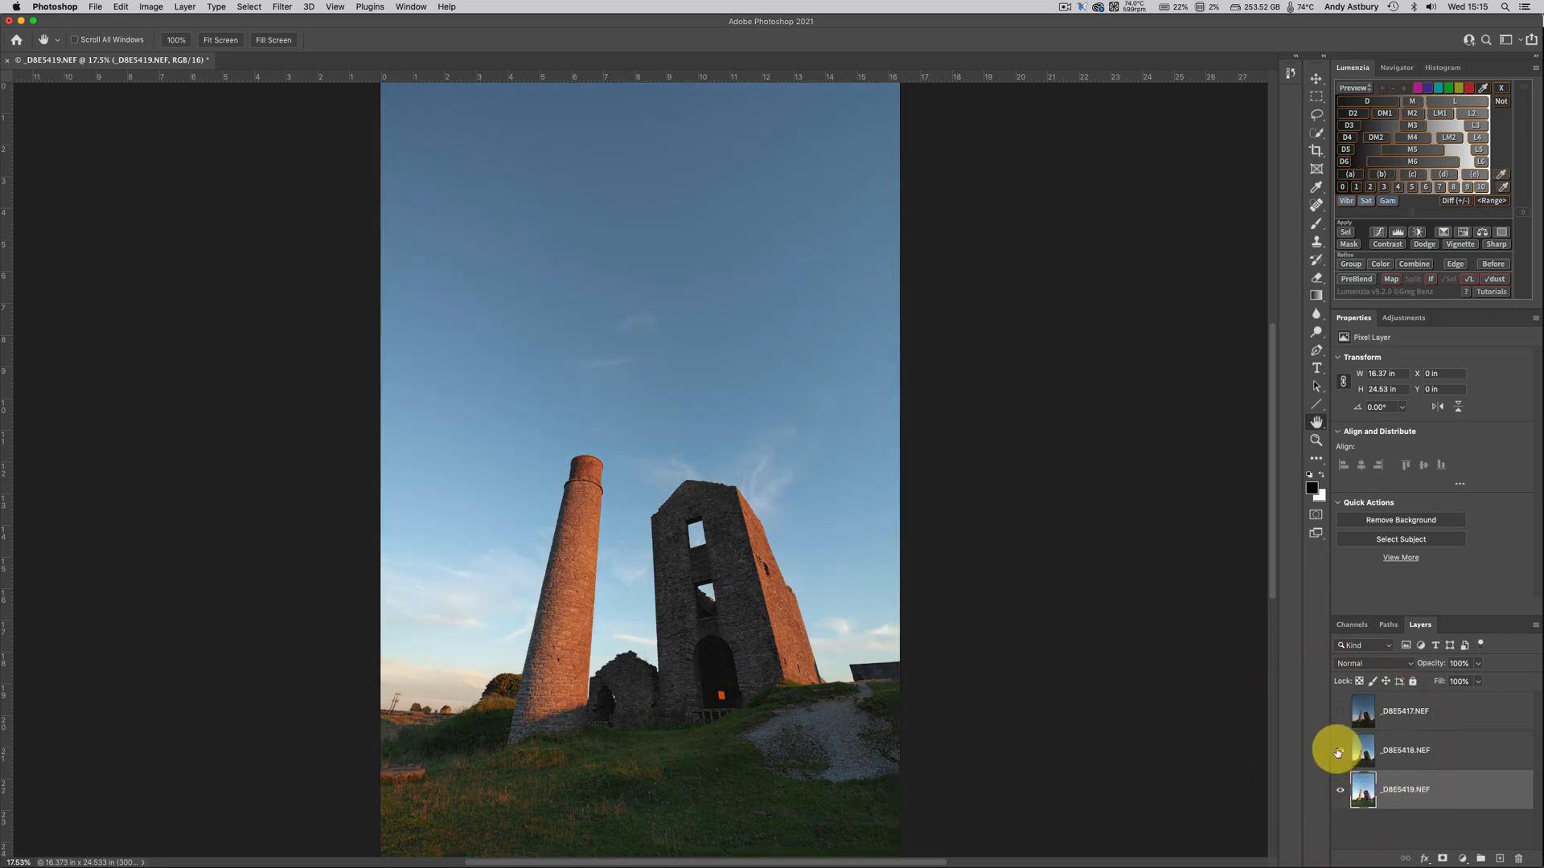
click(1340, 712)
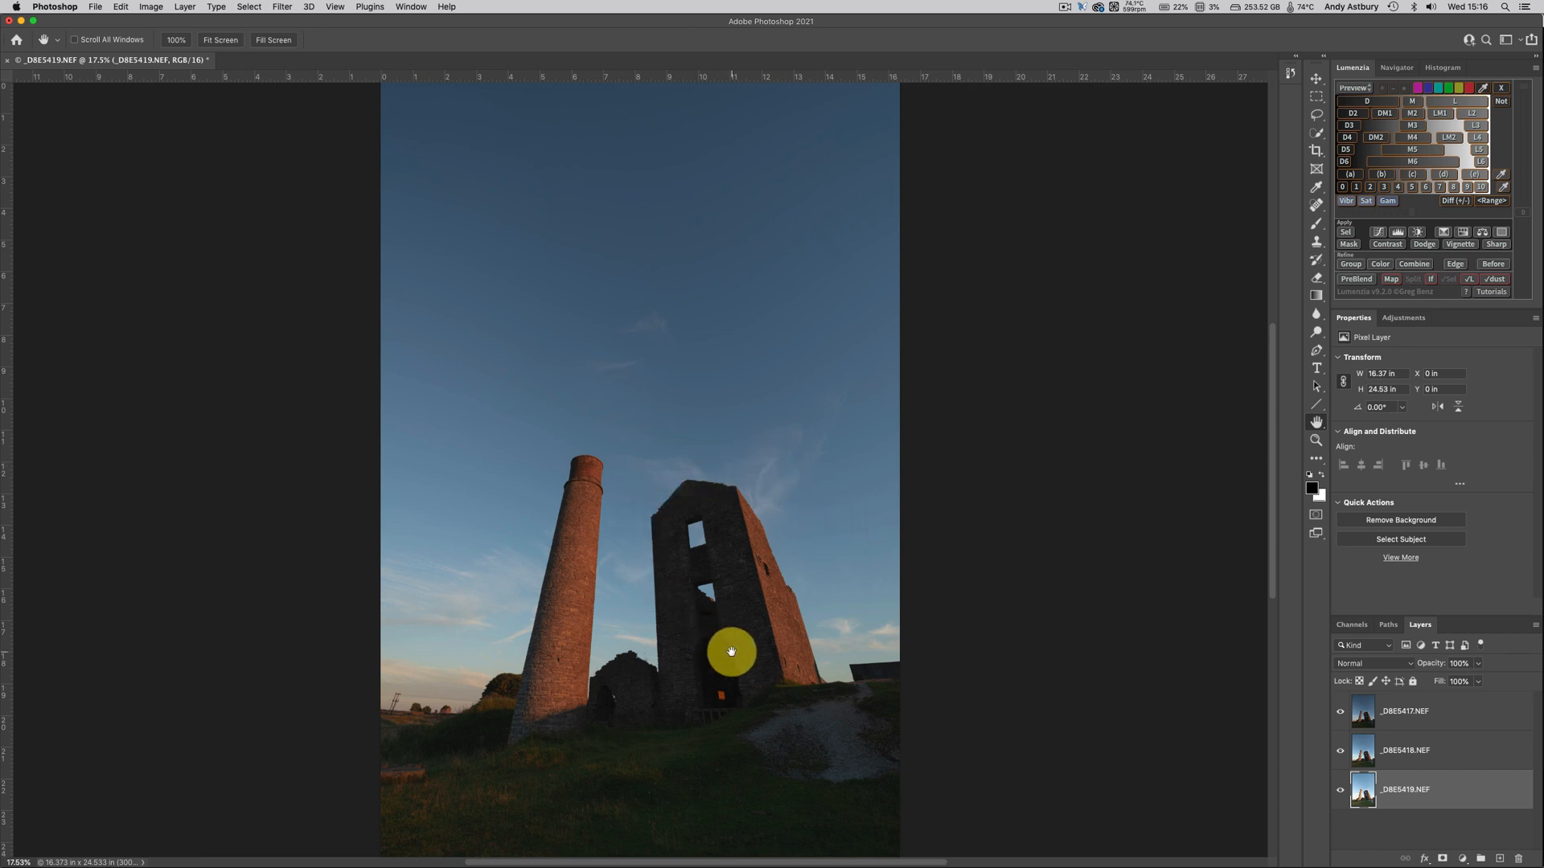
- Switch to Lightroom Classic, view the Milky Way photo, and inspect the grassy foreground of the brightest daylight frame up close
mouse_move(310, 856)
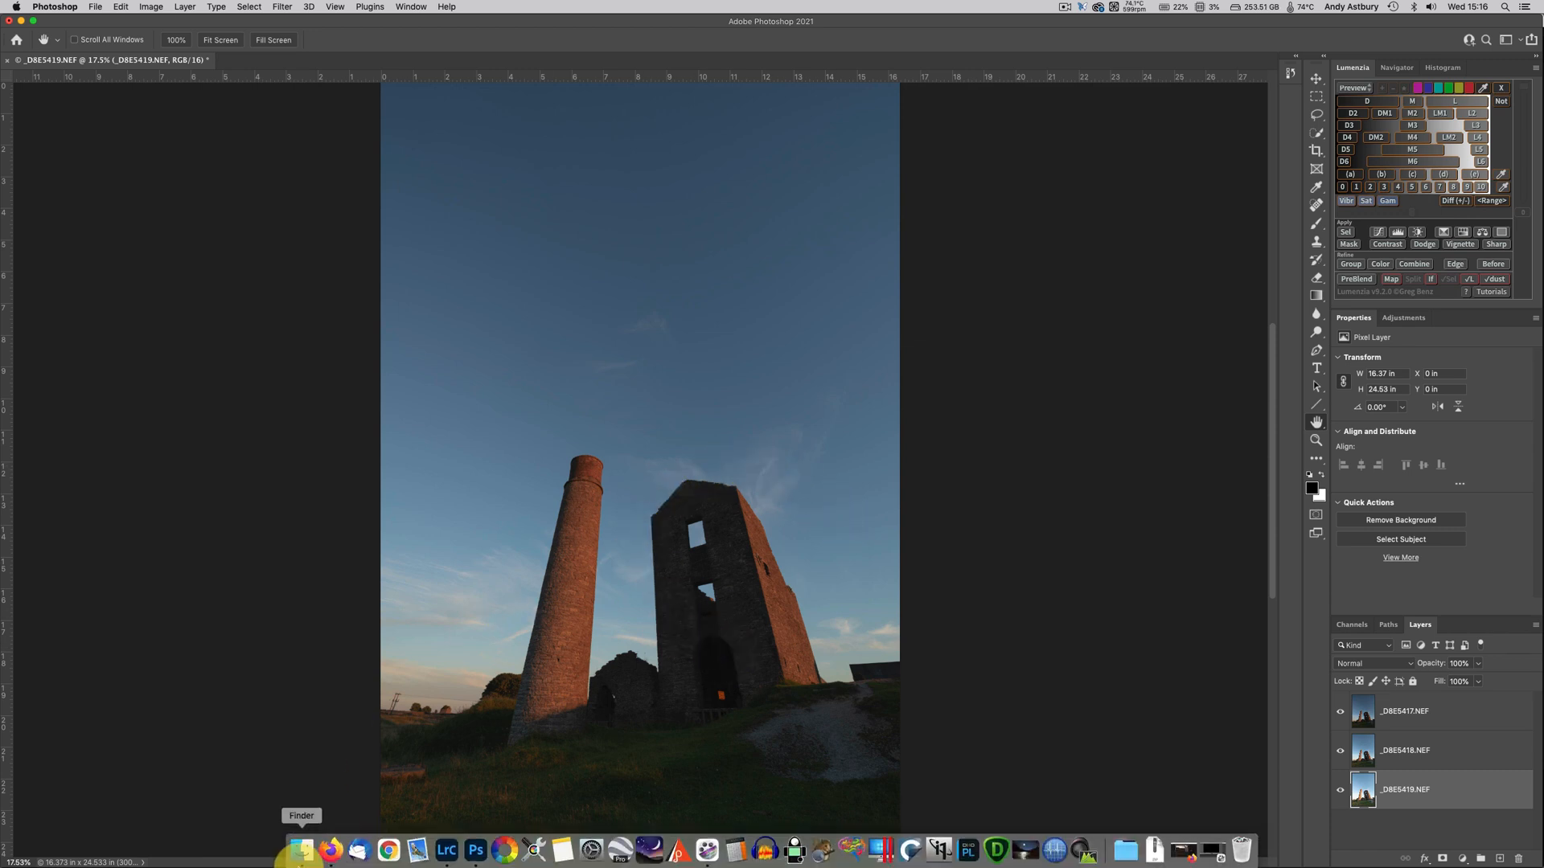
click(441, 856)
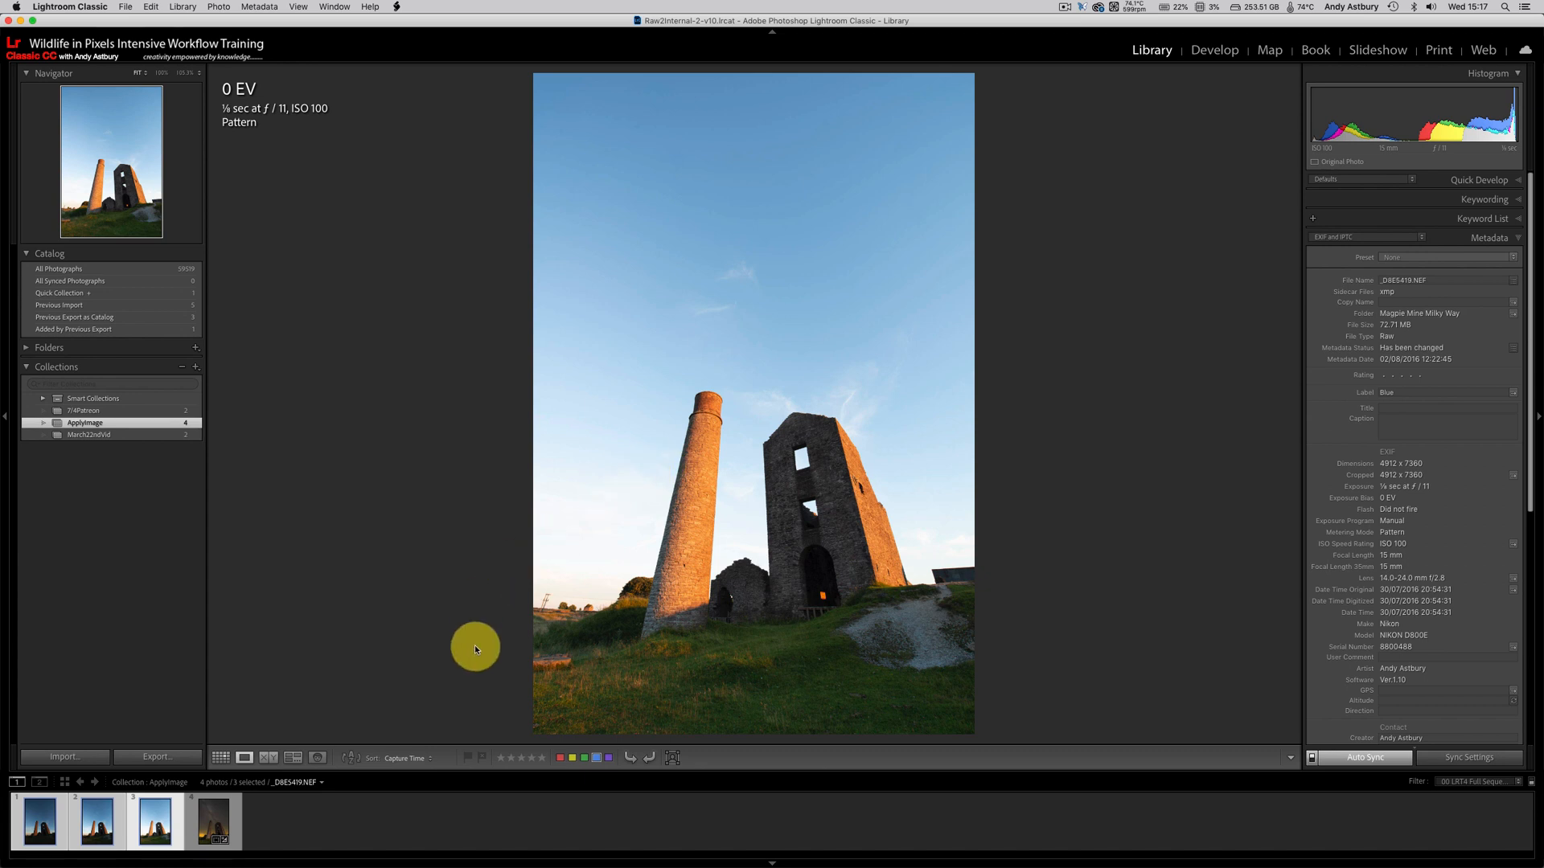
click(215, 817)
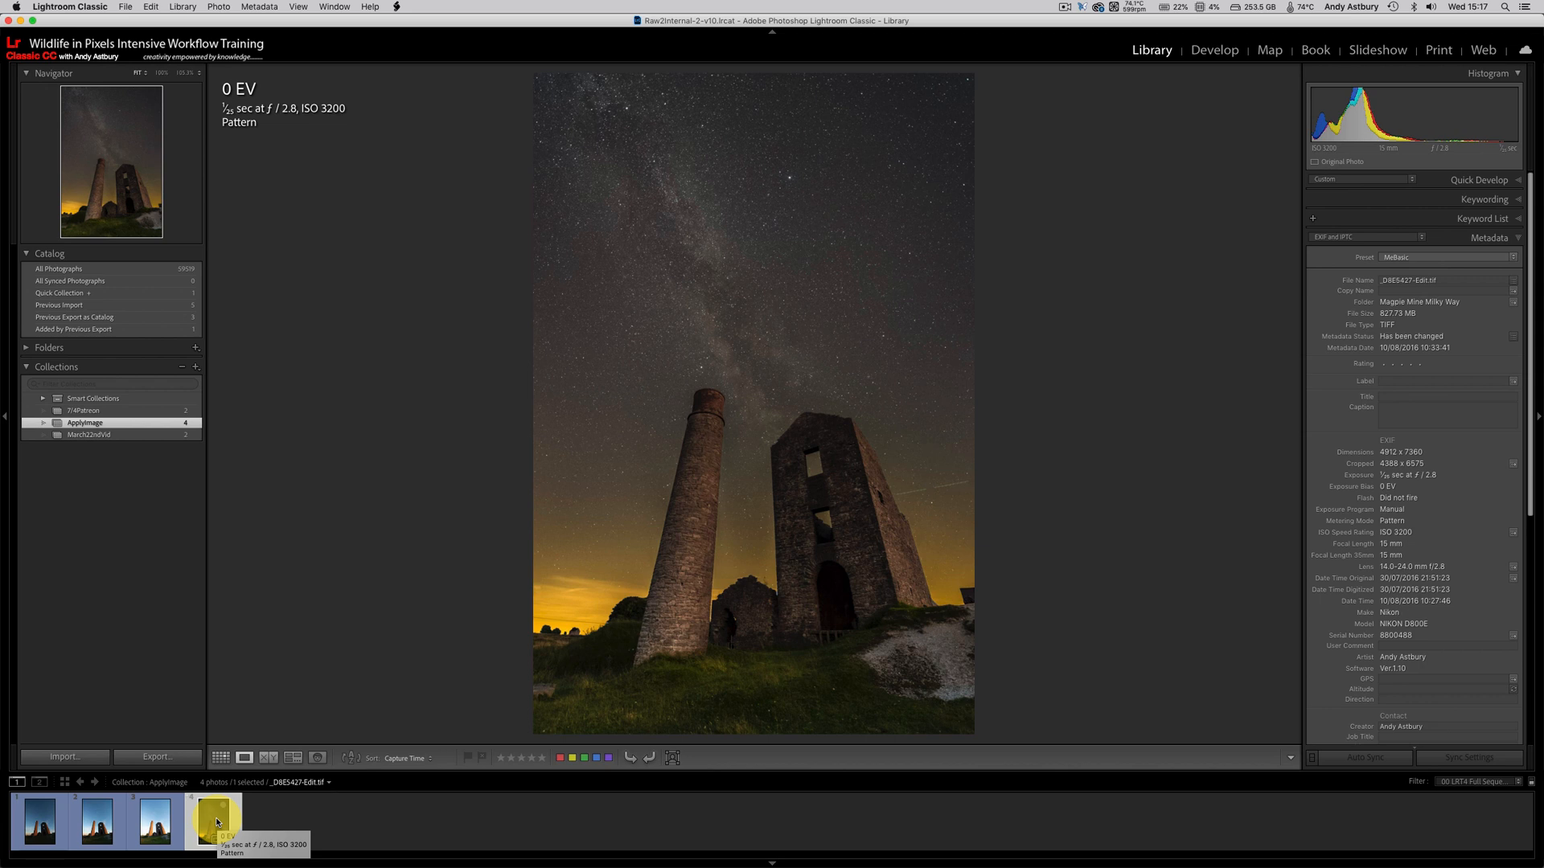
click(156, 817)
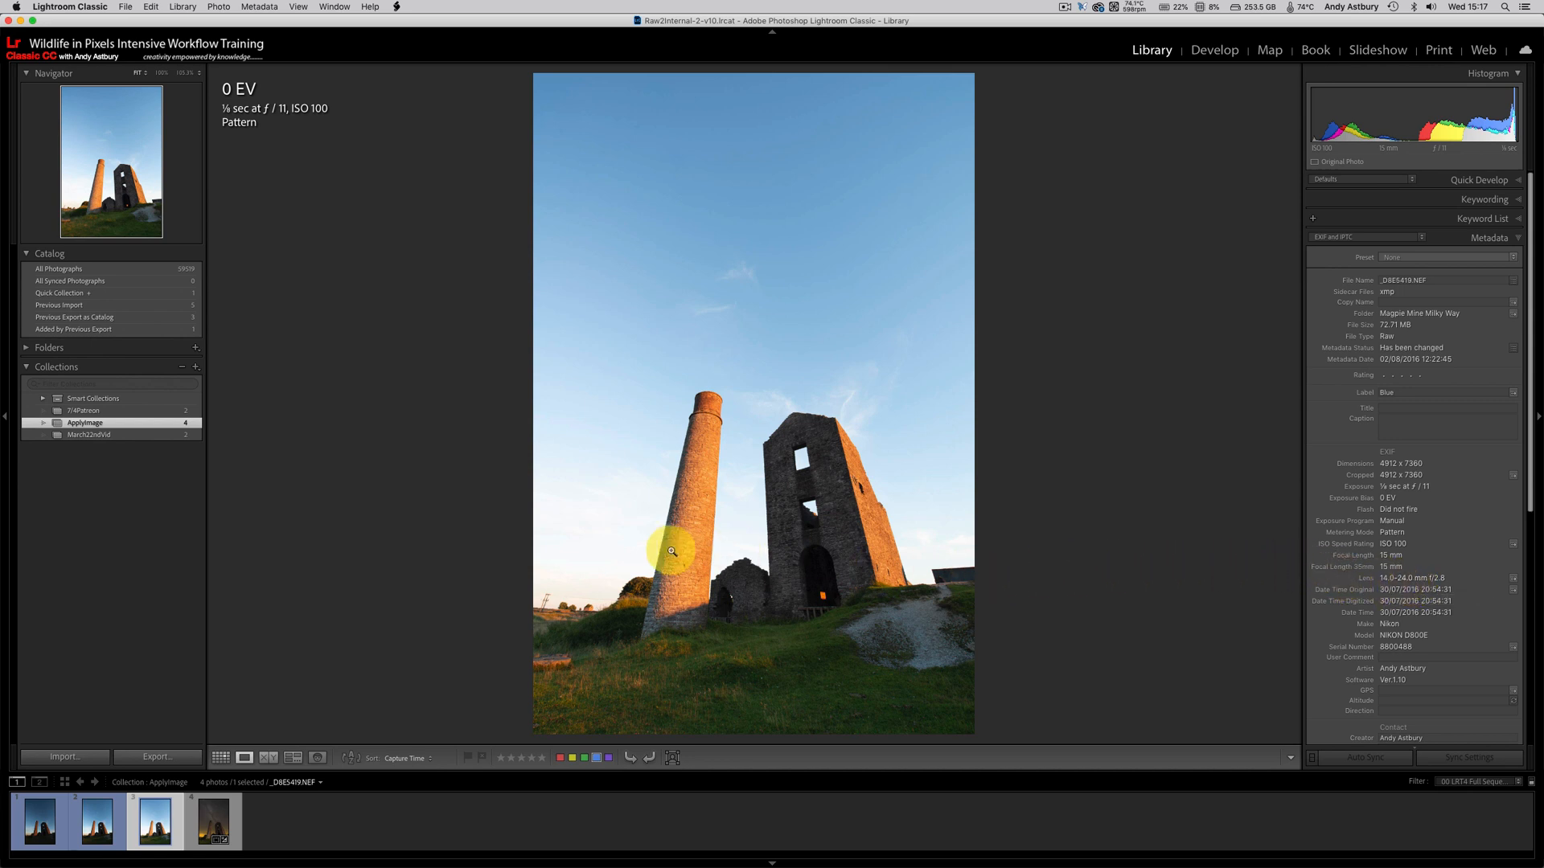
click(790, 683)
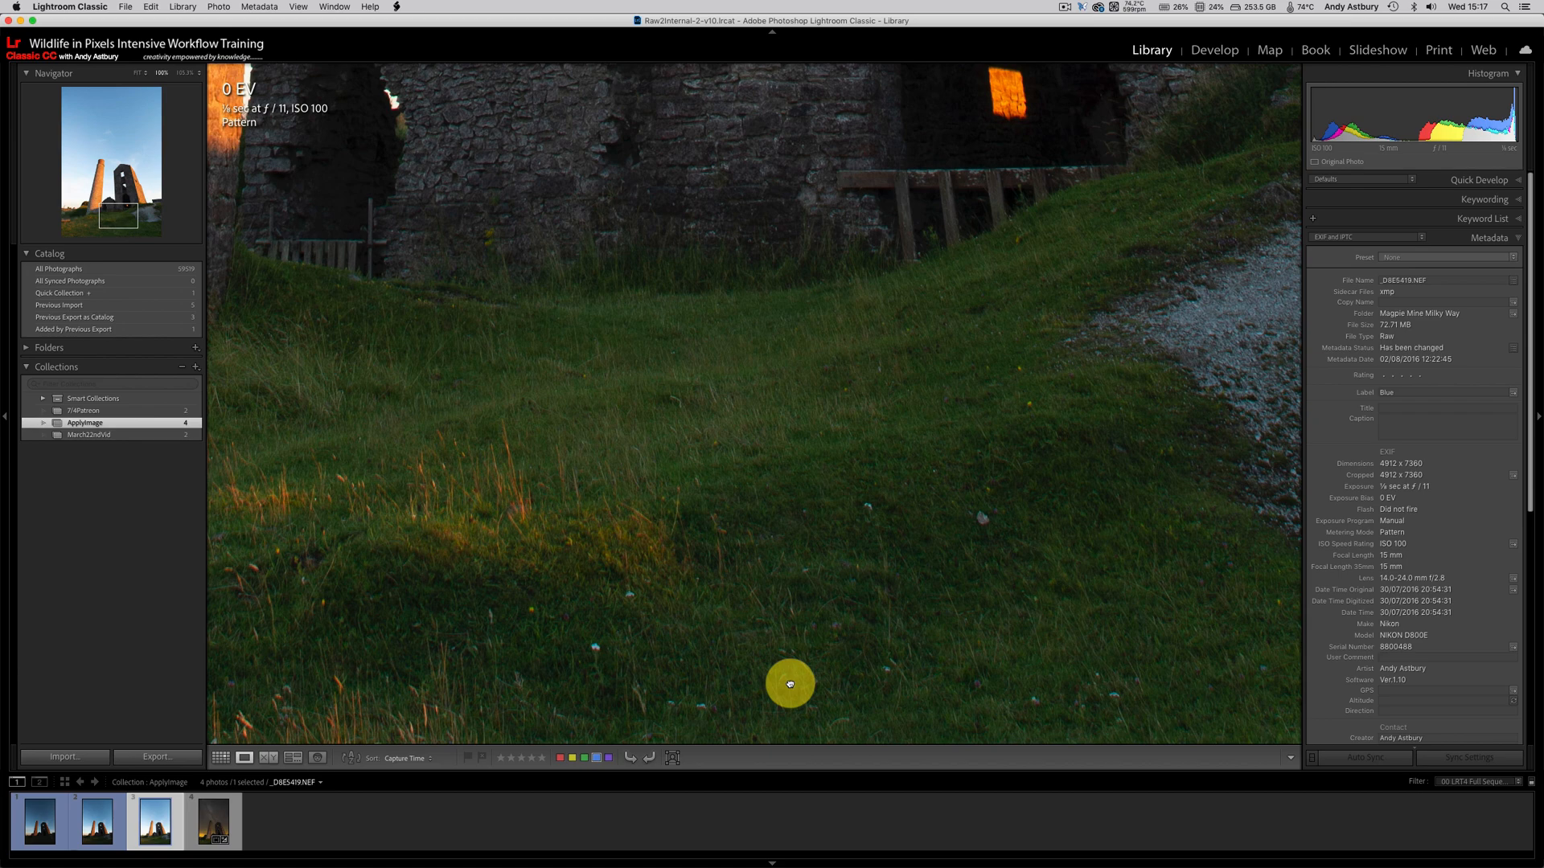
click(789, 683)
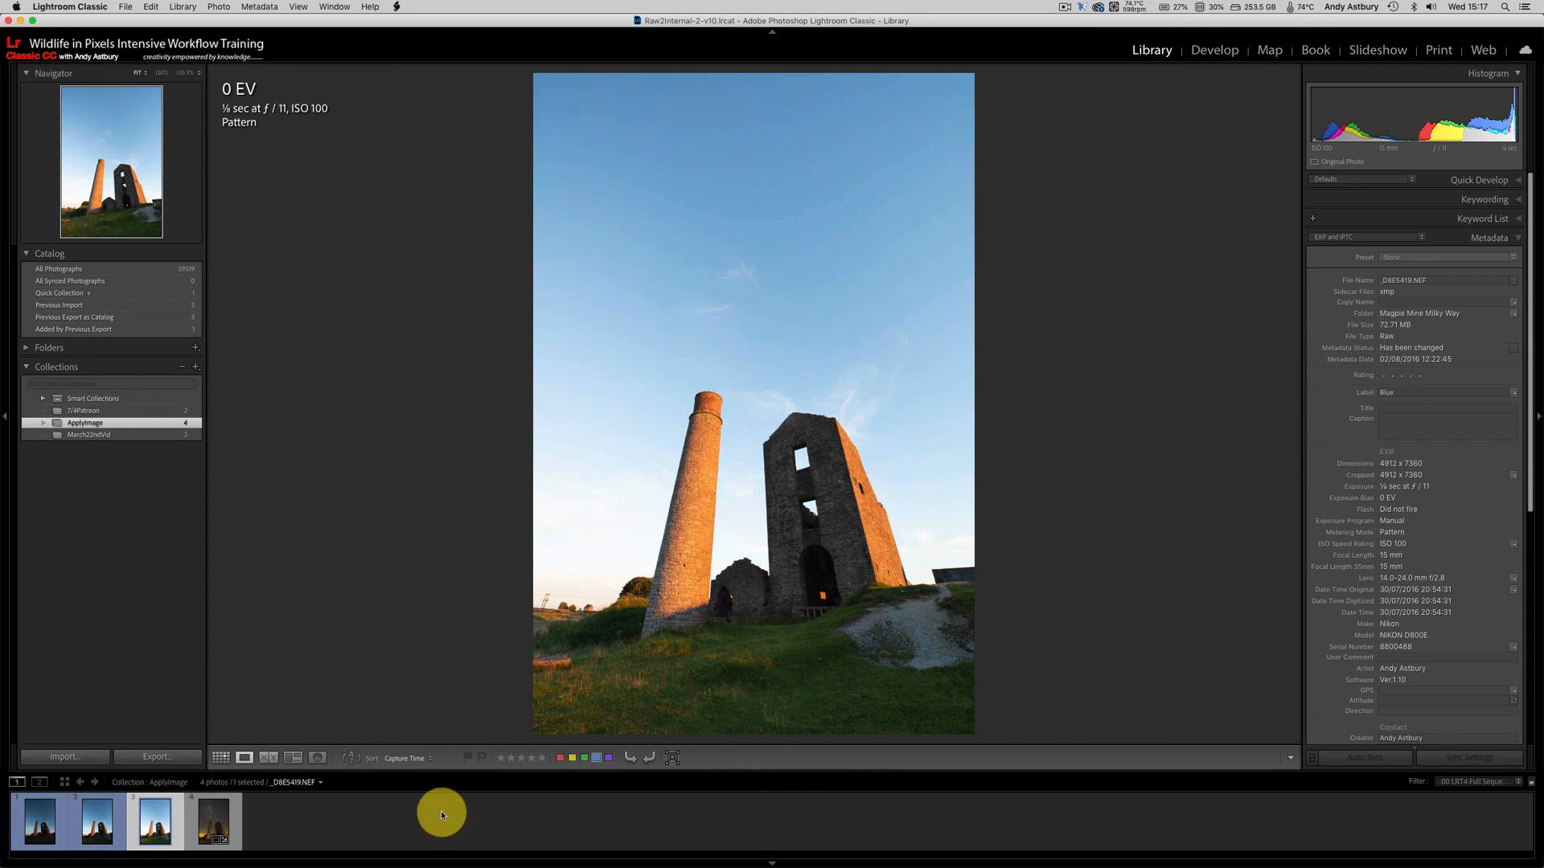
- View the Milky Way photo and compare it with the three bracketed daylight exposures from brightest to darkest
click(213, 822)
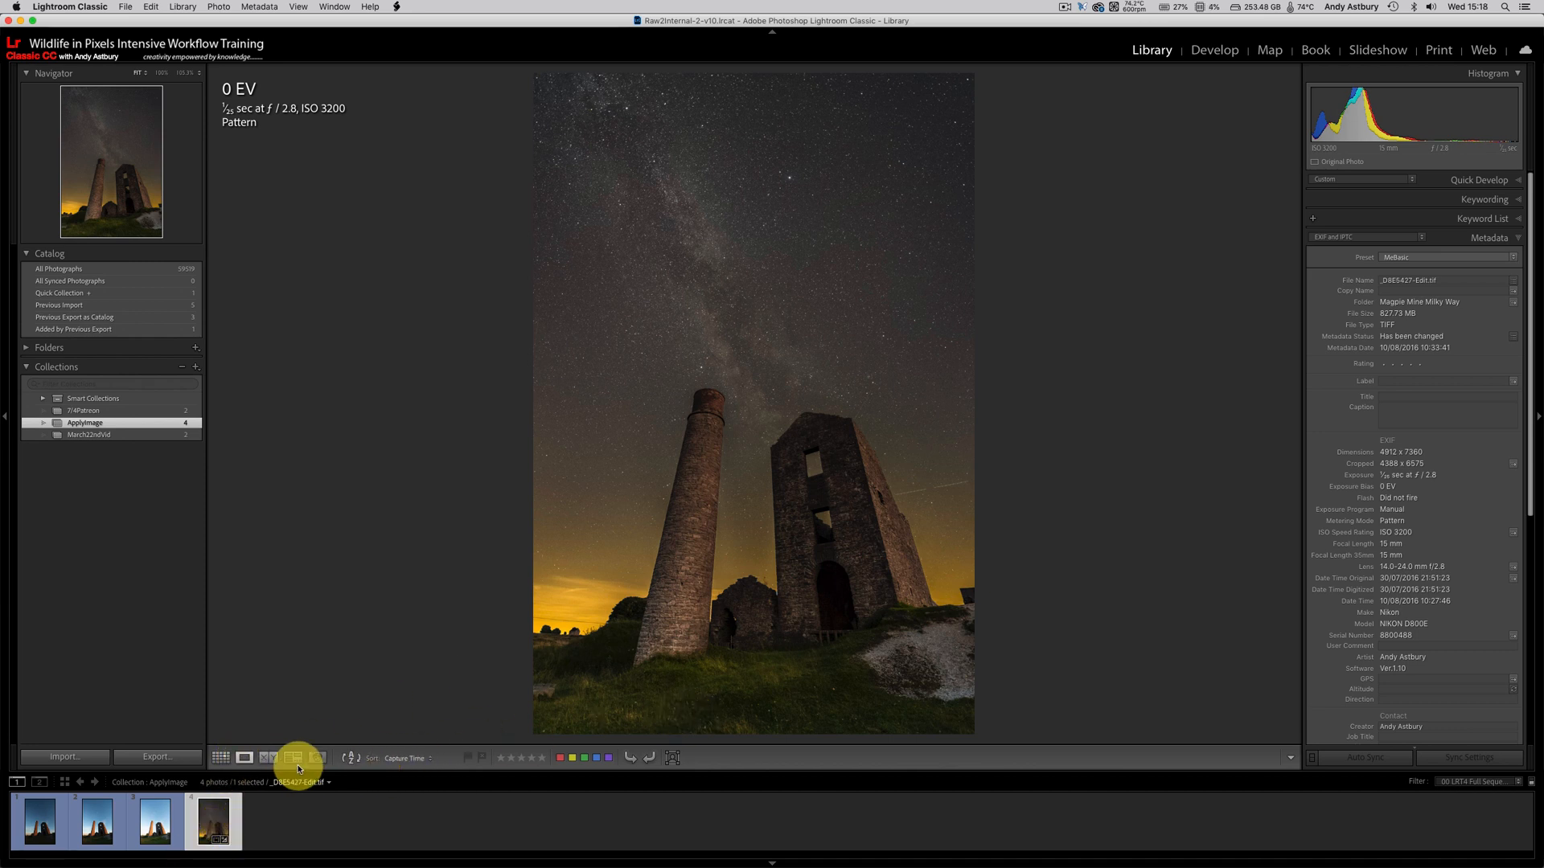
click(167, 814)
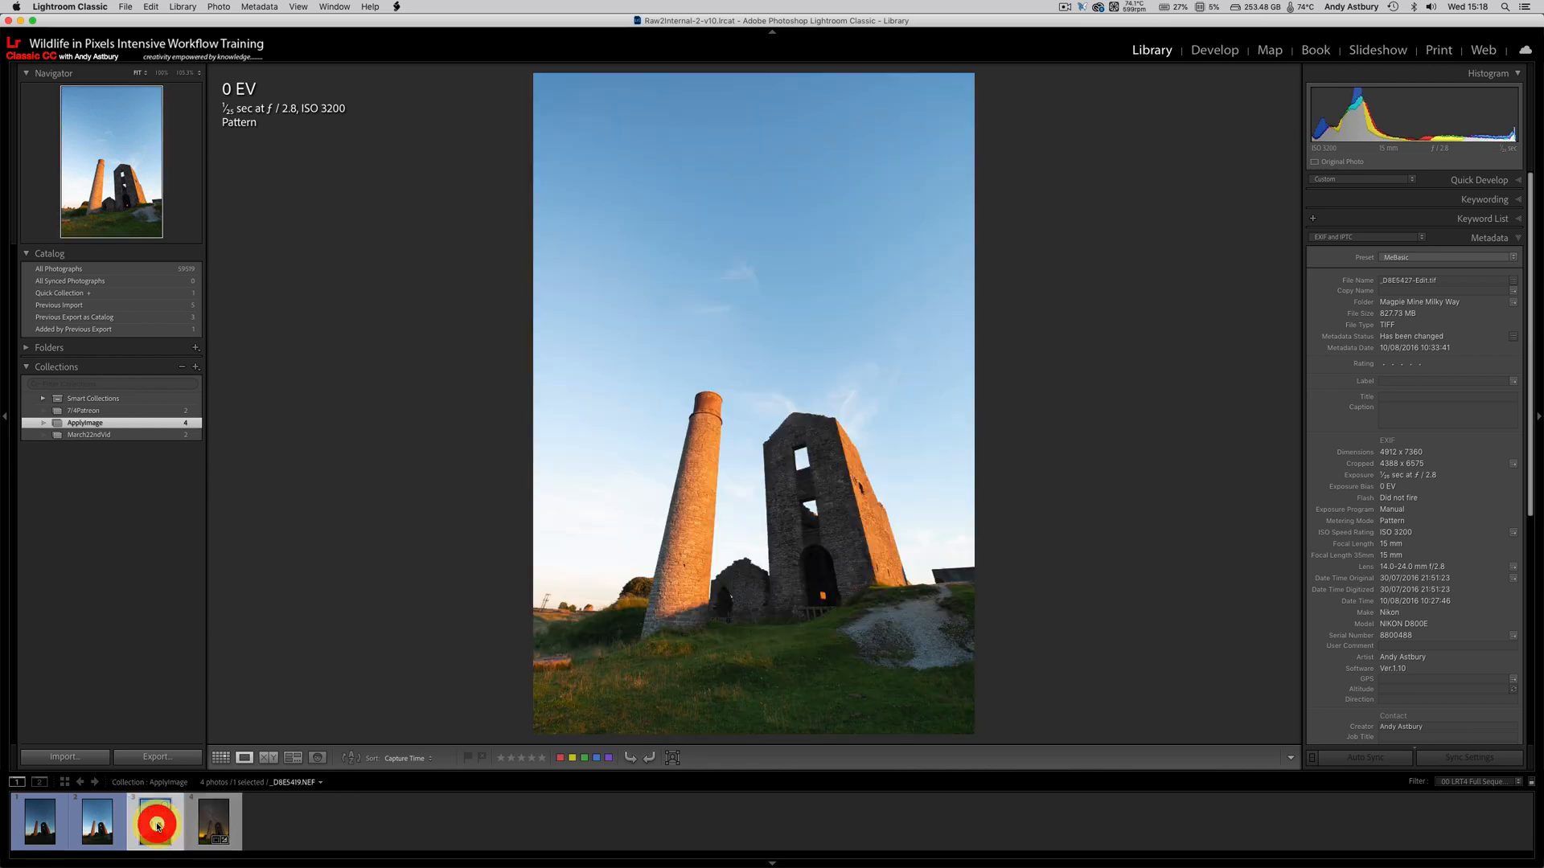
click(100, 826)
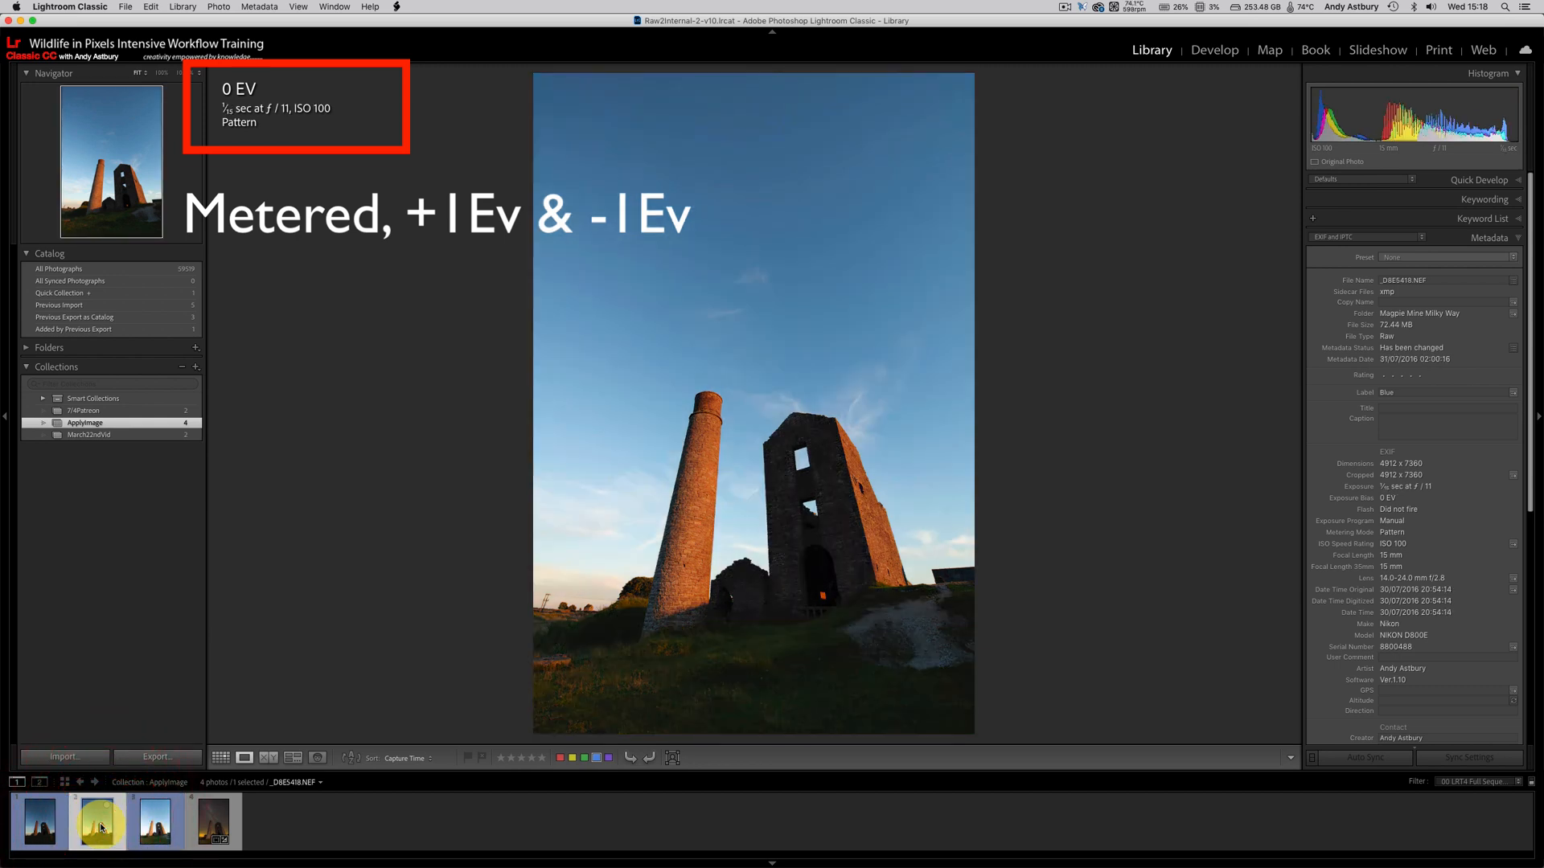
click(42, 828)
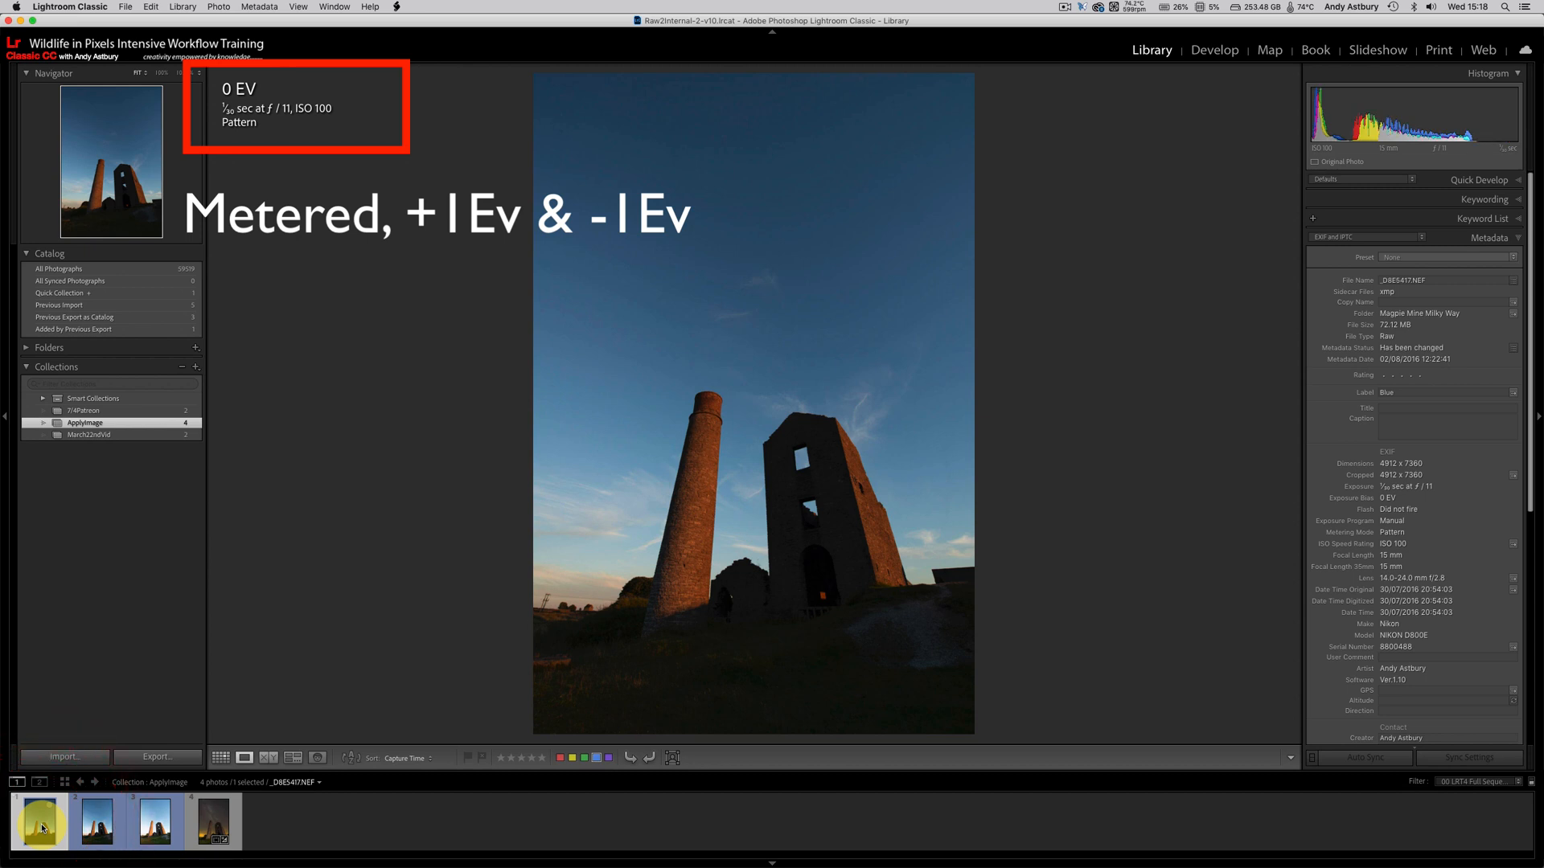
- Select the three daylight exposures together and apply the PVSwap+Sharp user preset to them in the Develop module
shift+click(161, 822)
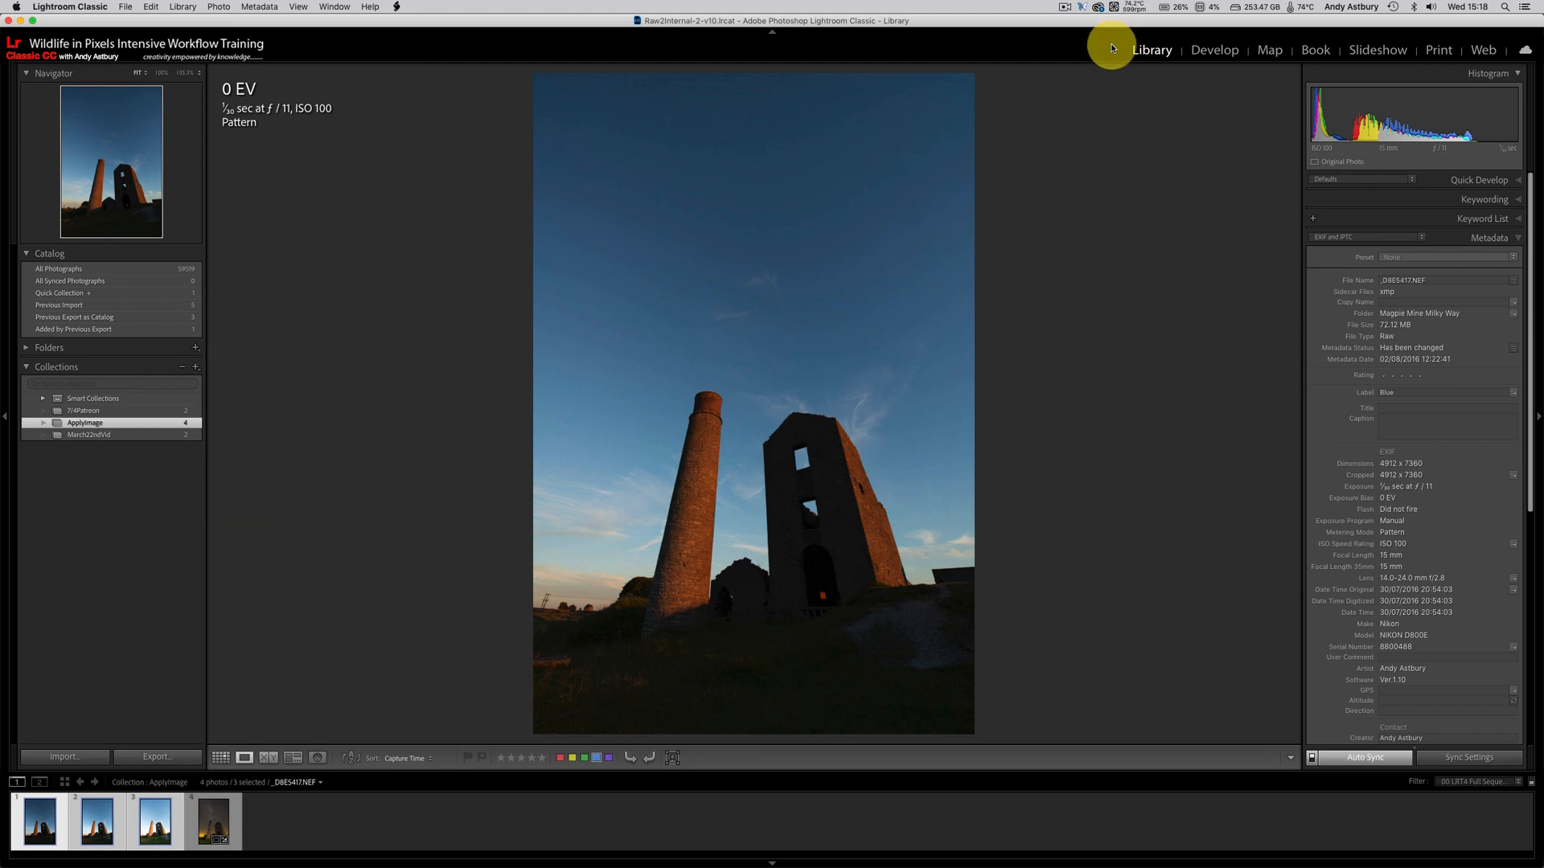
click(1215, 51)
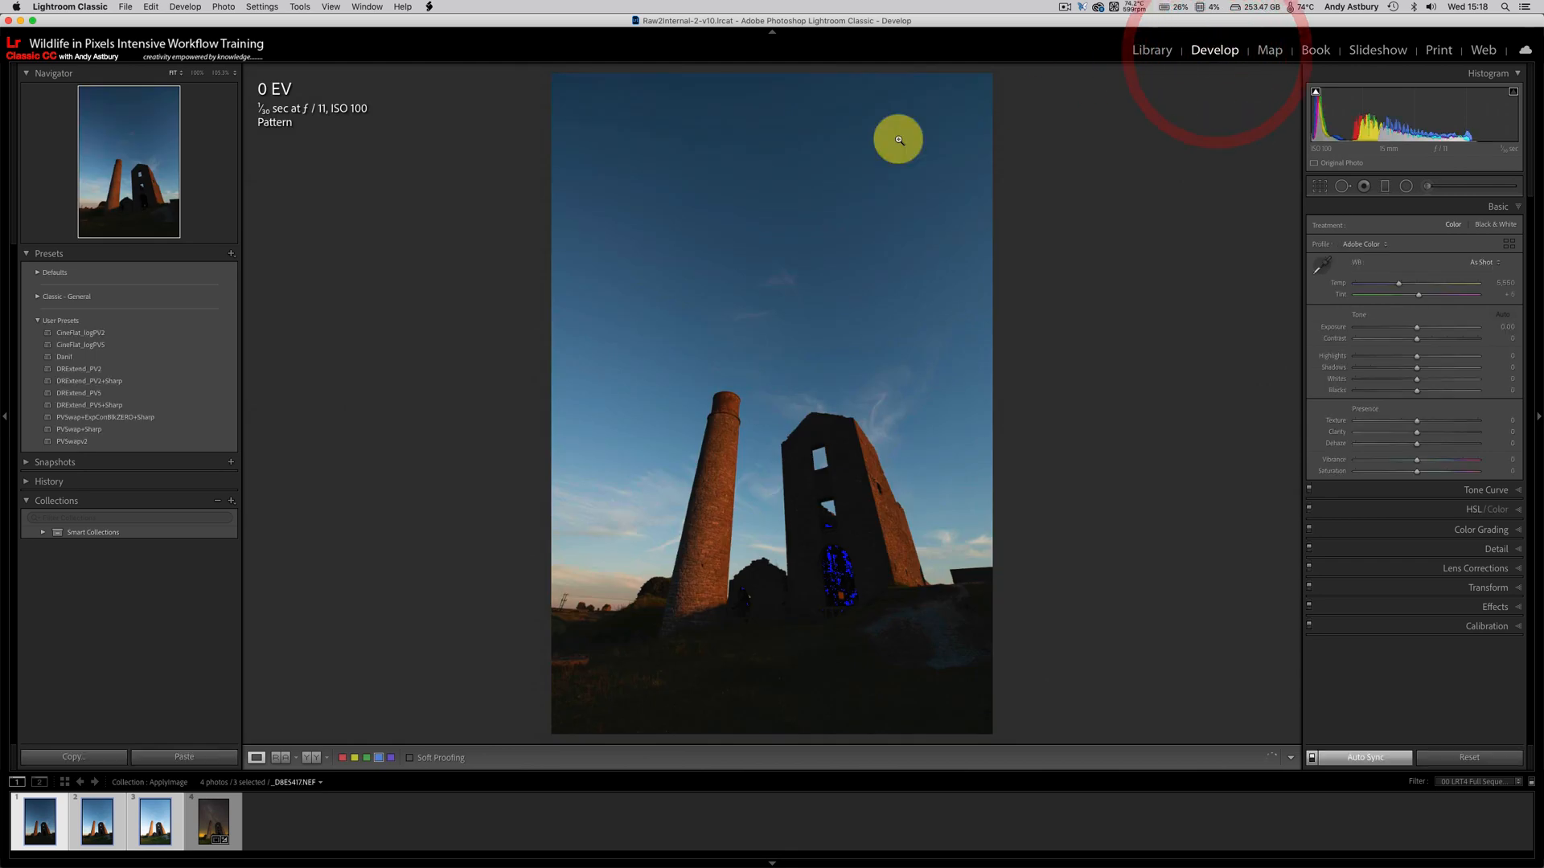
click(58, 429)
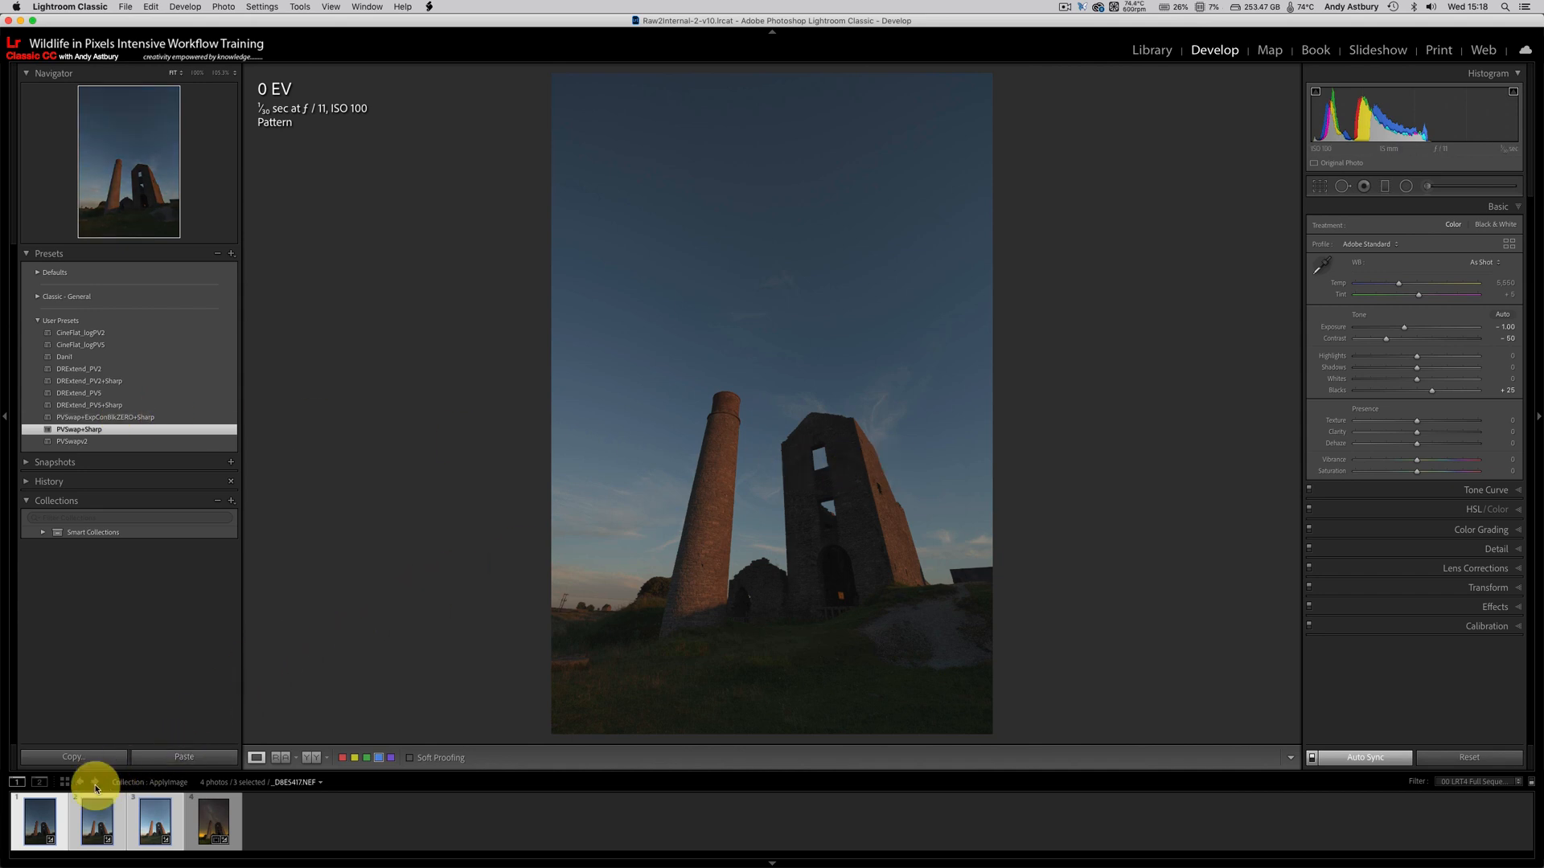
- Make _D8E5418.NEF the active photo and reset Exposure to 0.00 across the three synced photos
click(97, 827)
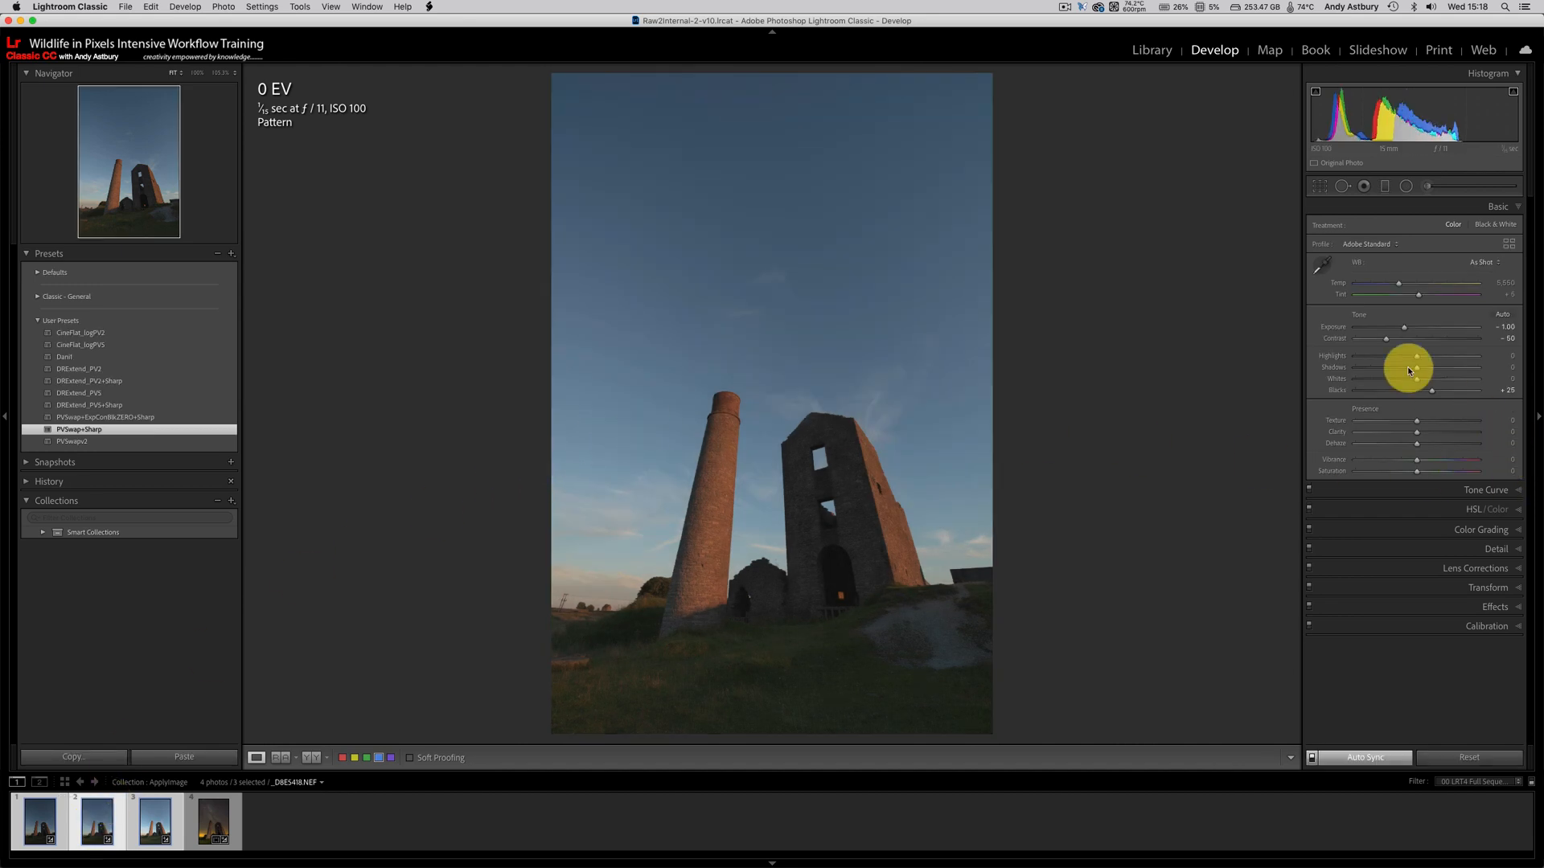
double_click(1332, 330)
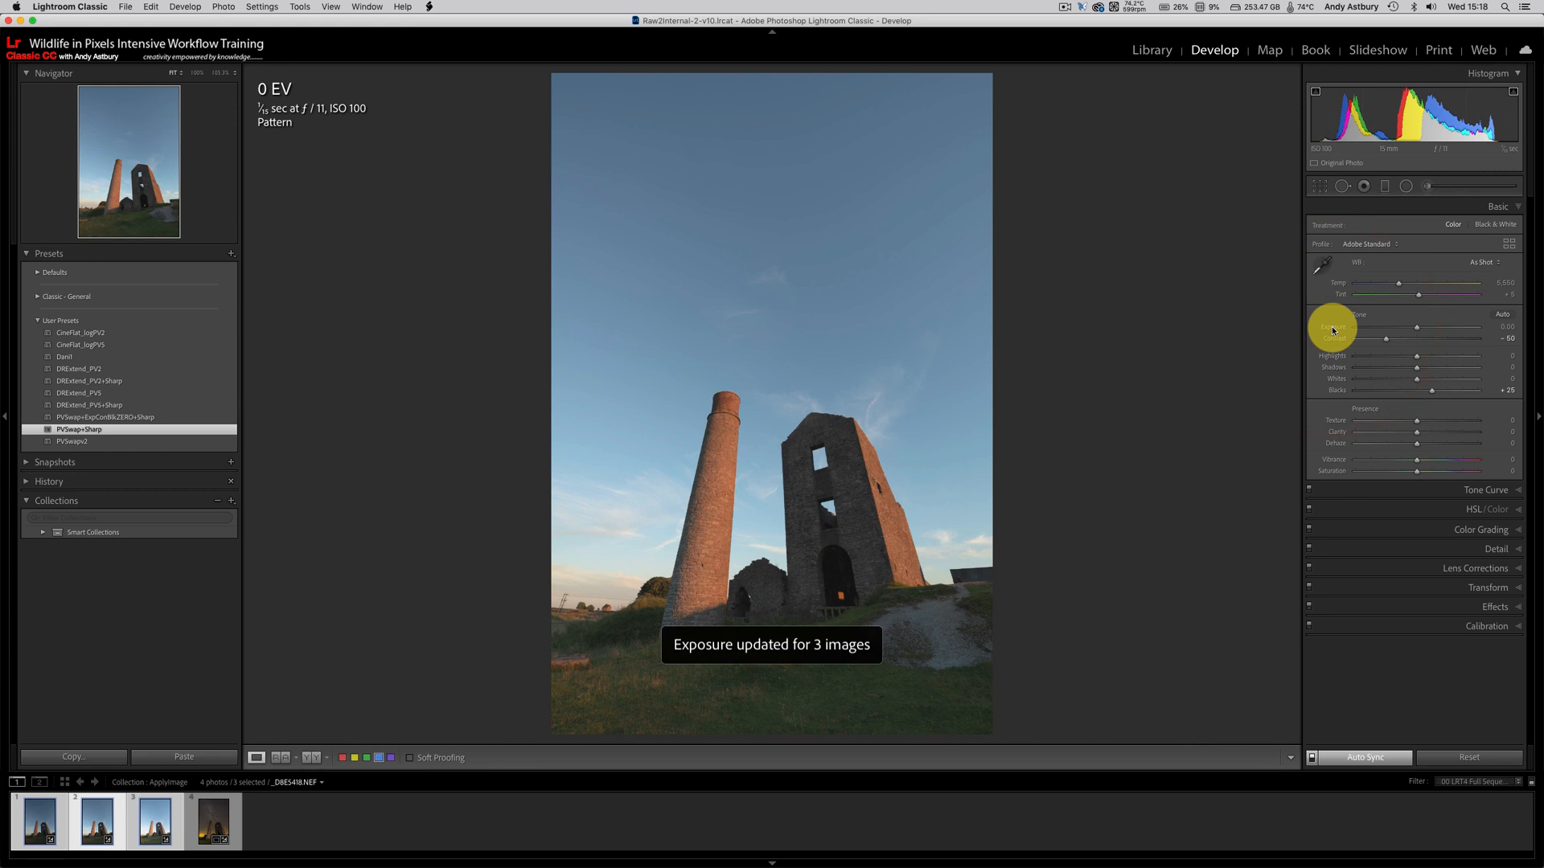
click(1373, 765)
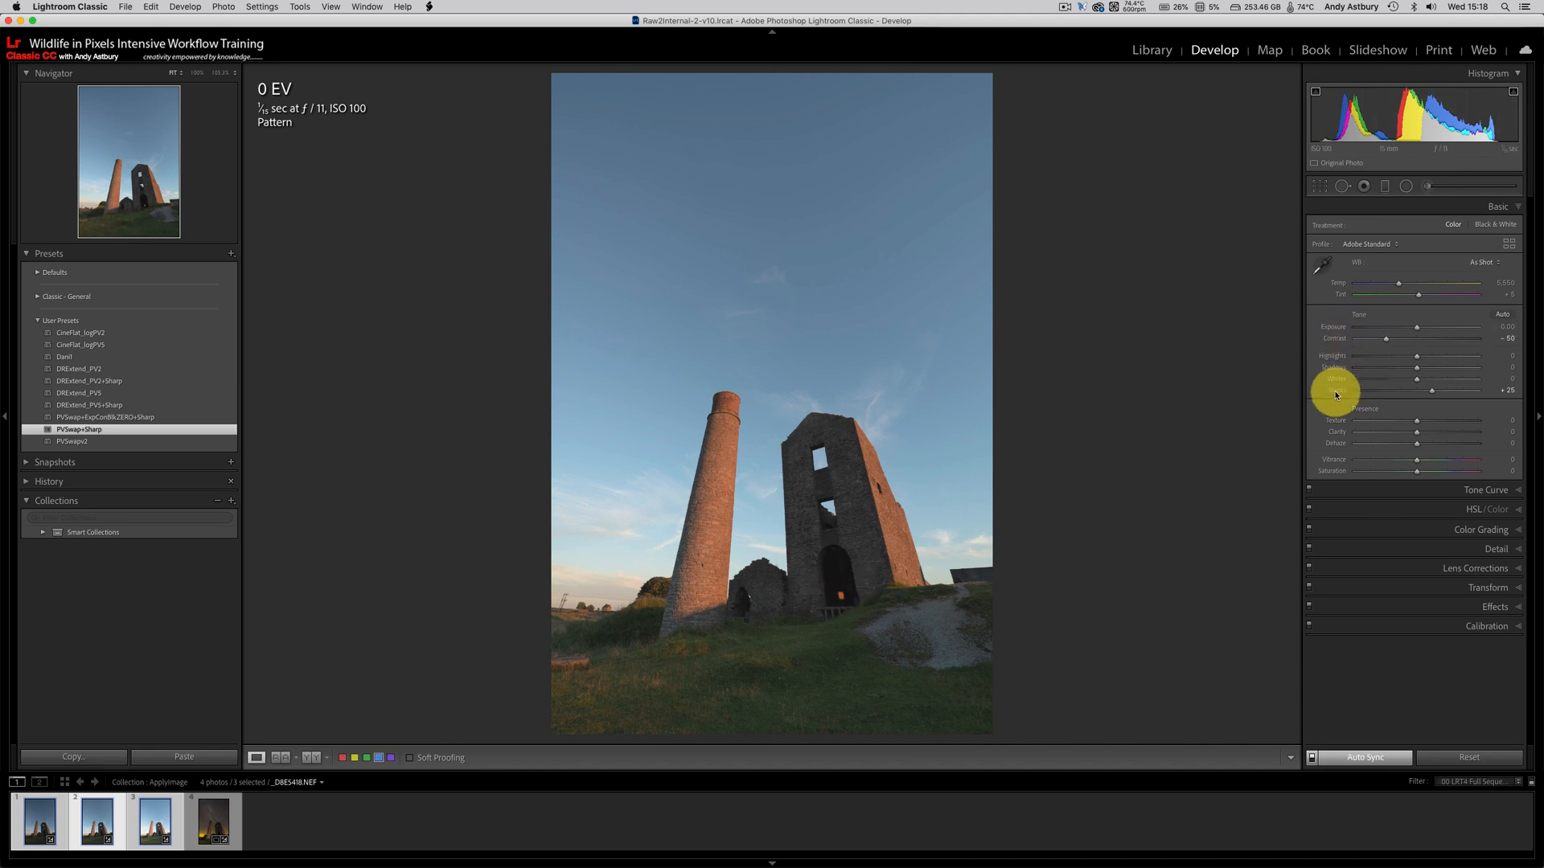
- Lower the Sharpening Amount of the three synced photos while checking the engine house stonework up close
click(824, 478)
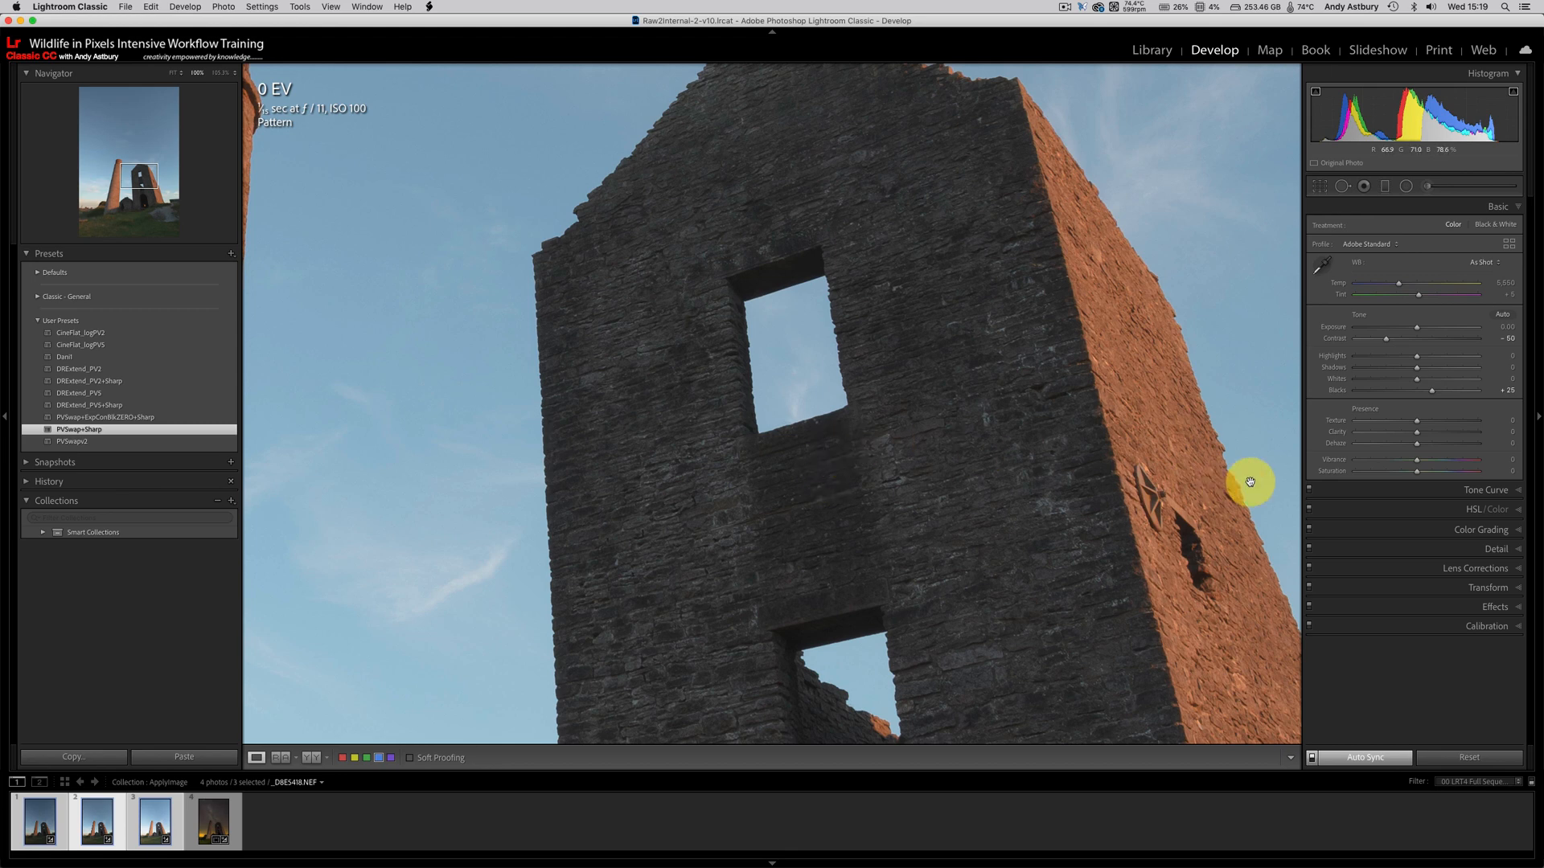
click(1491, 551)
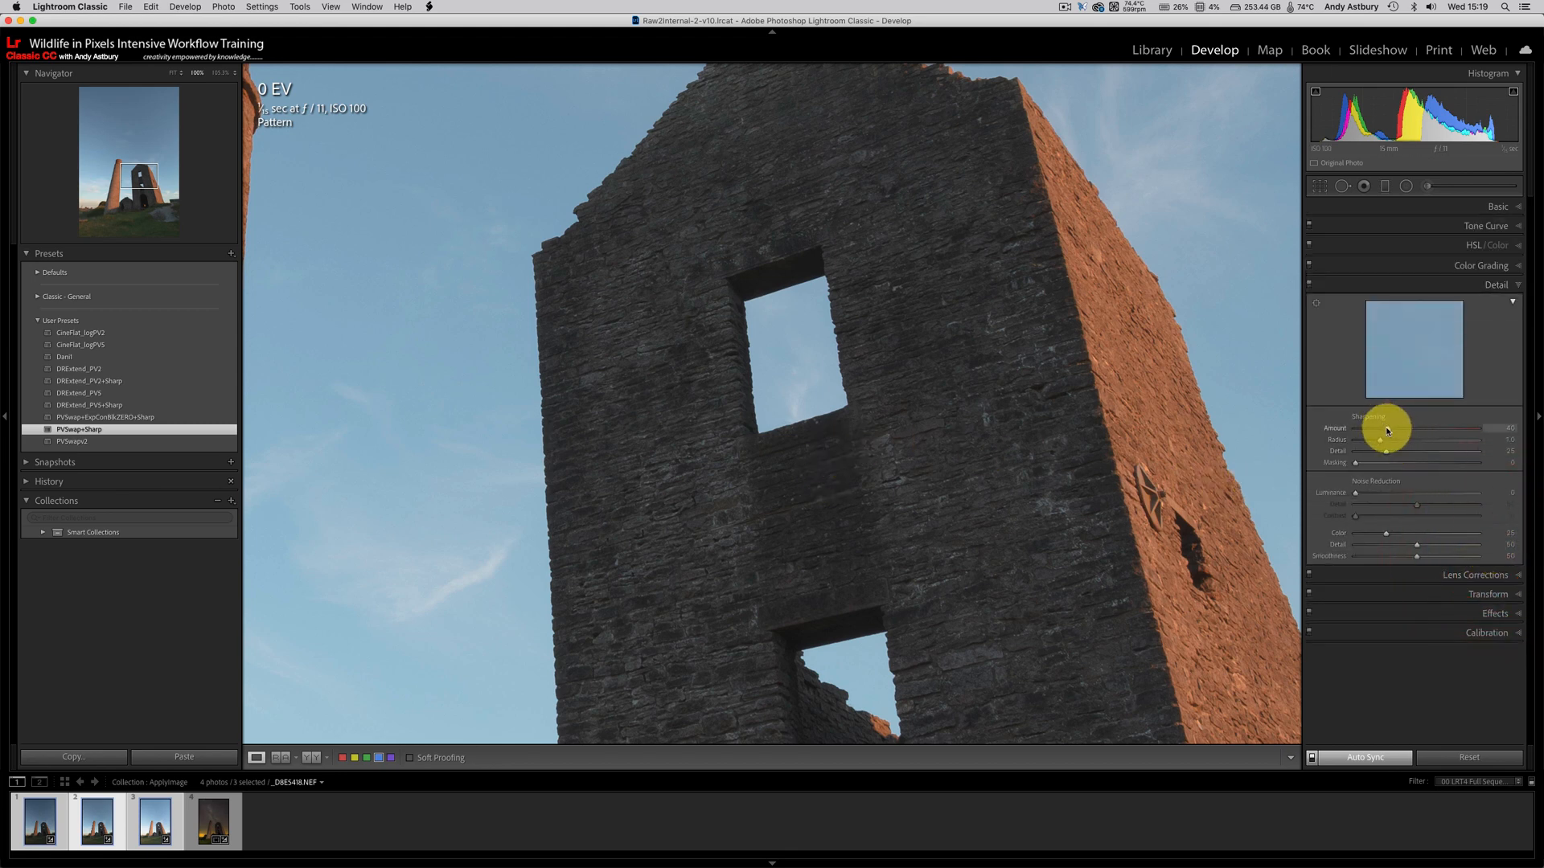
drag(1386, 427, 1367, 431)
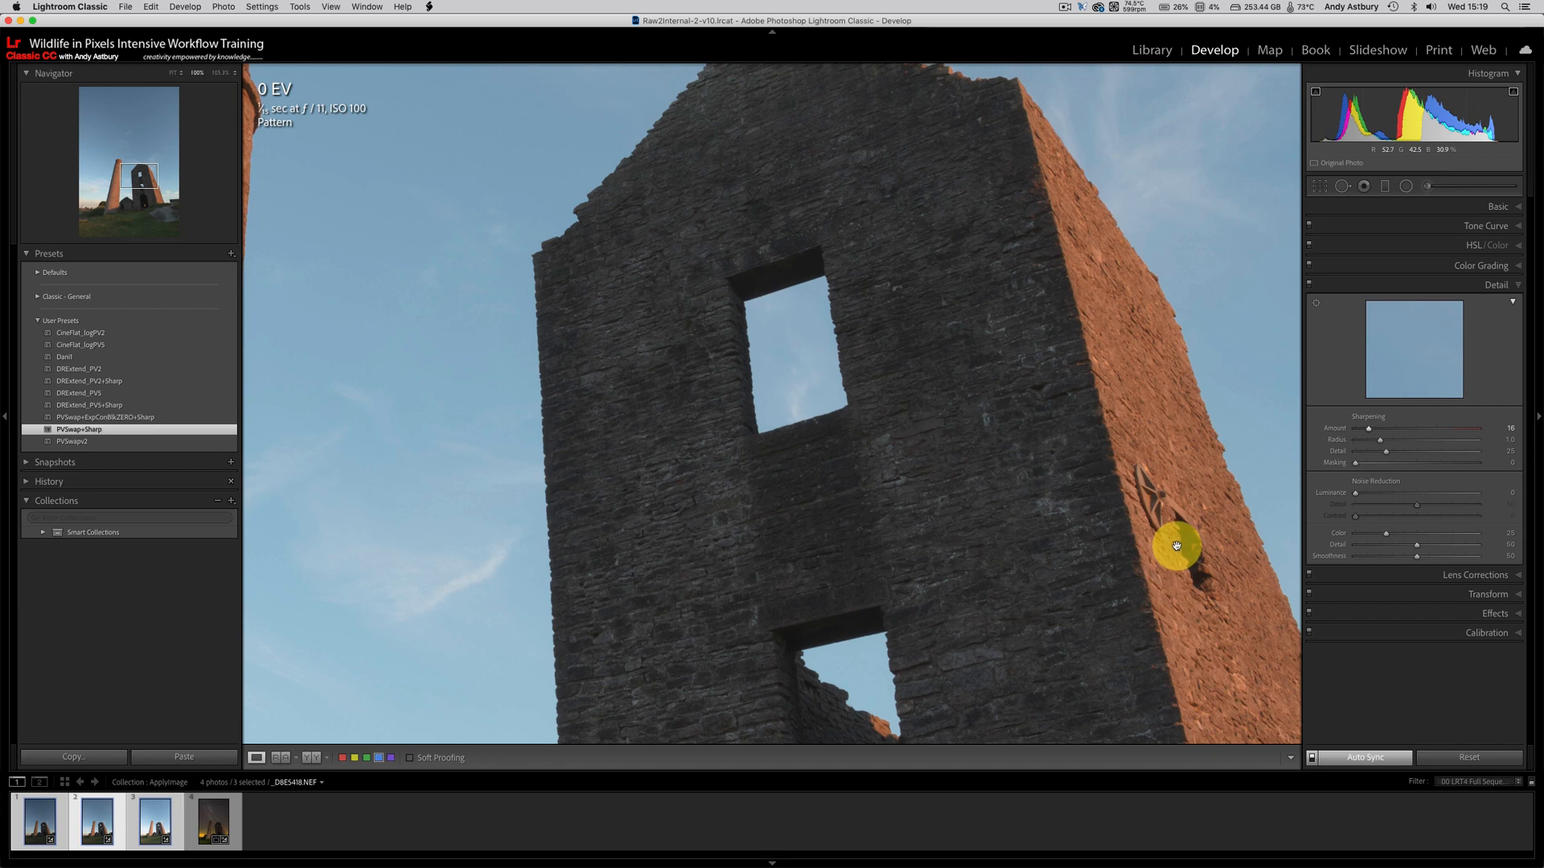
click(957, 540)
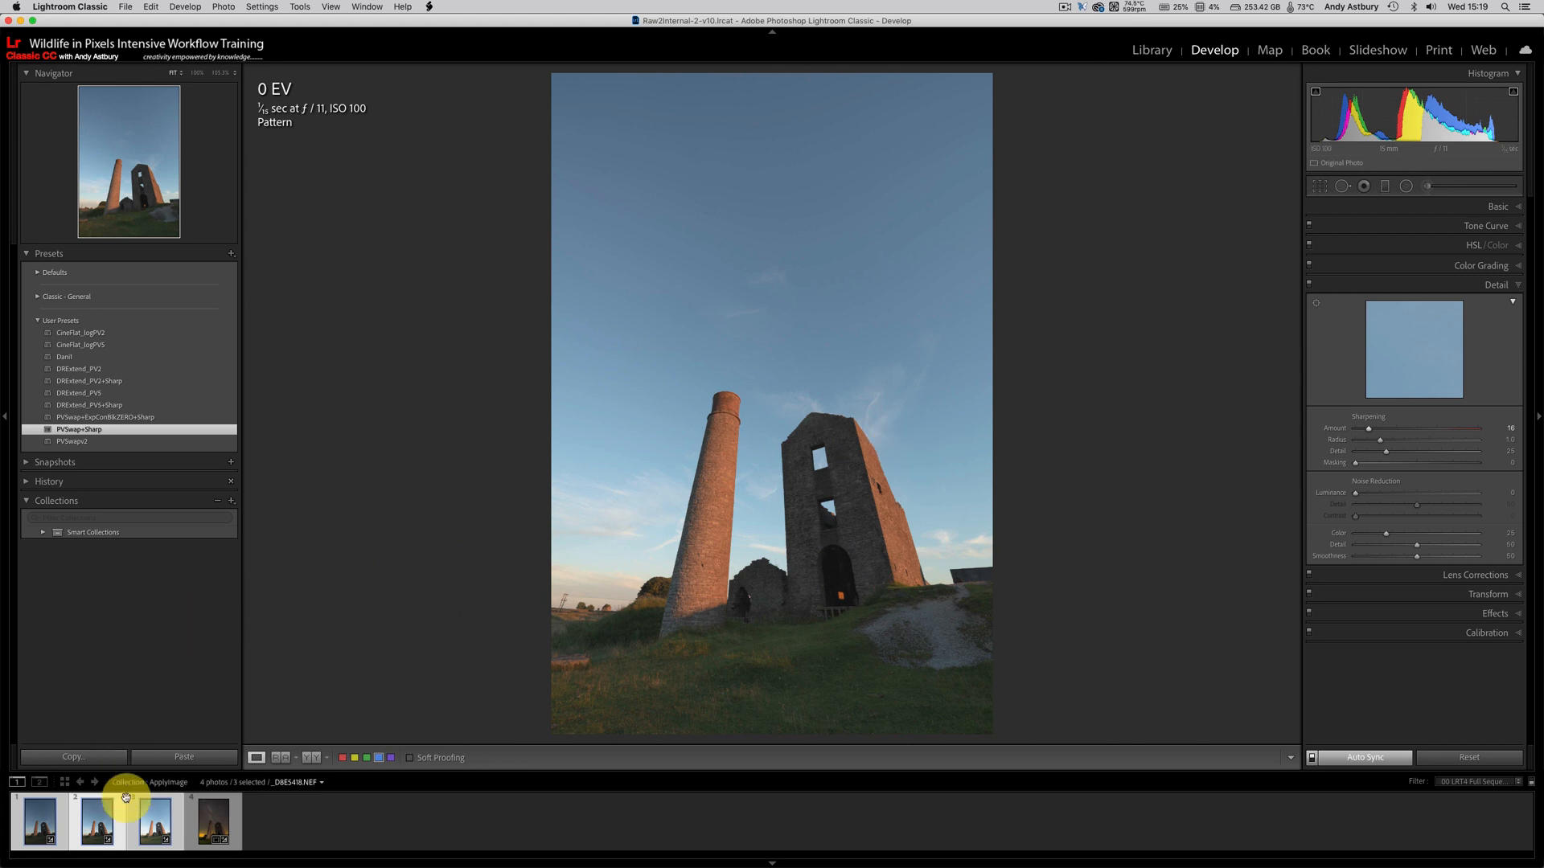
- Review the adjusted darkest and brightest exposures in turn, keeping all three photos selected
click(39, 826)
click(40, 824)
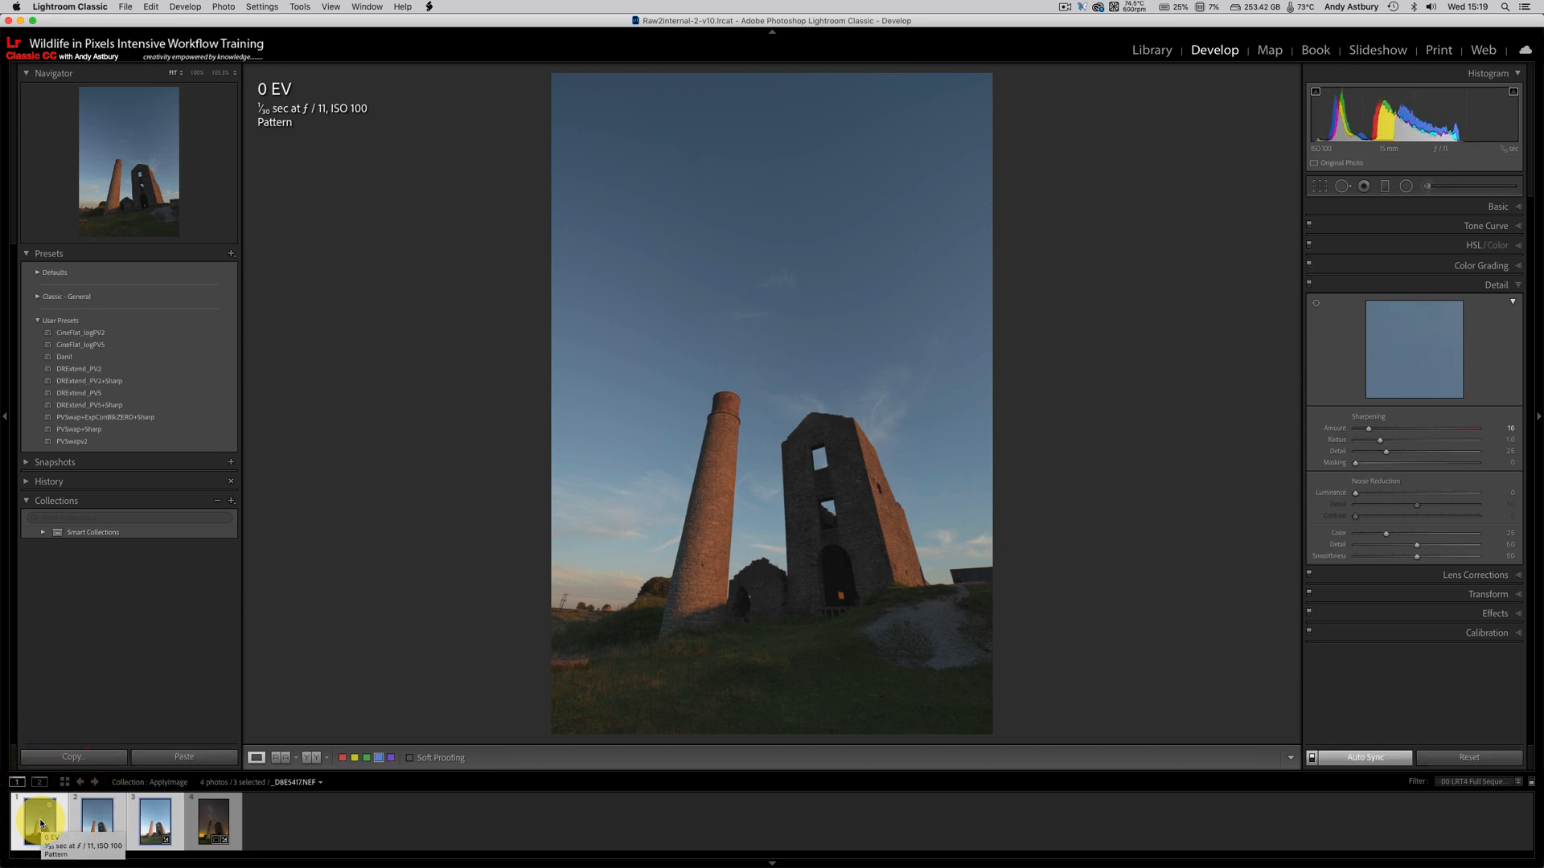
click(153, 822)
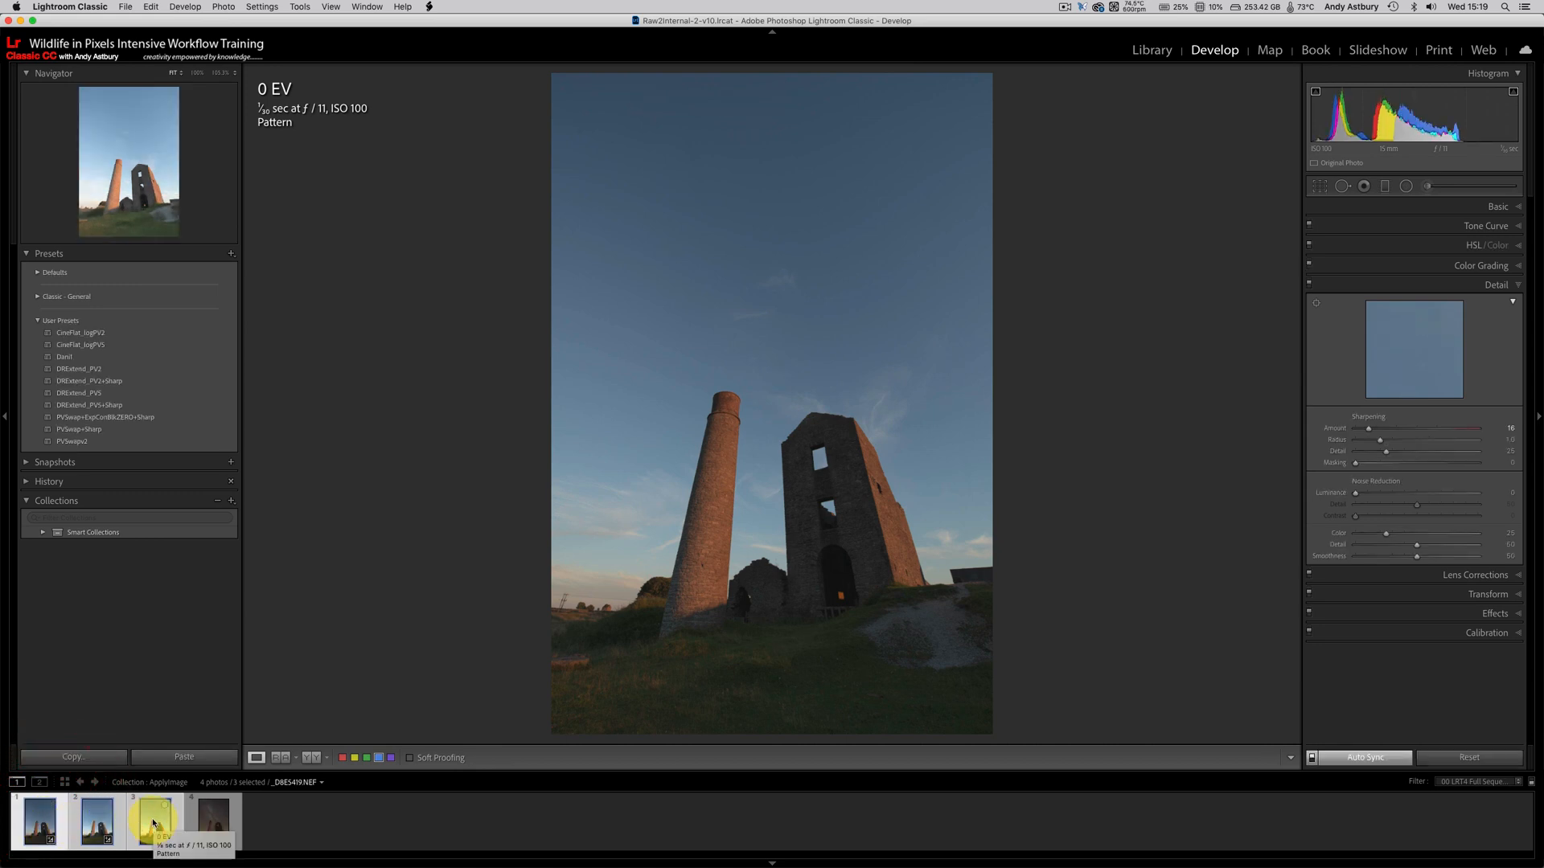
click(153, 821)
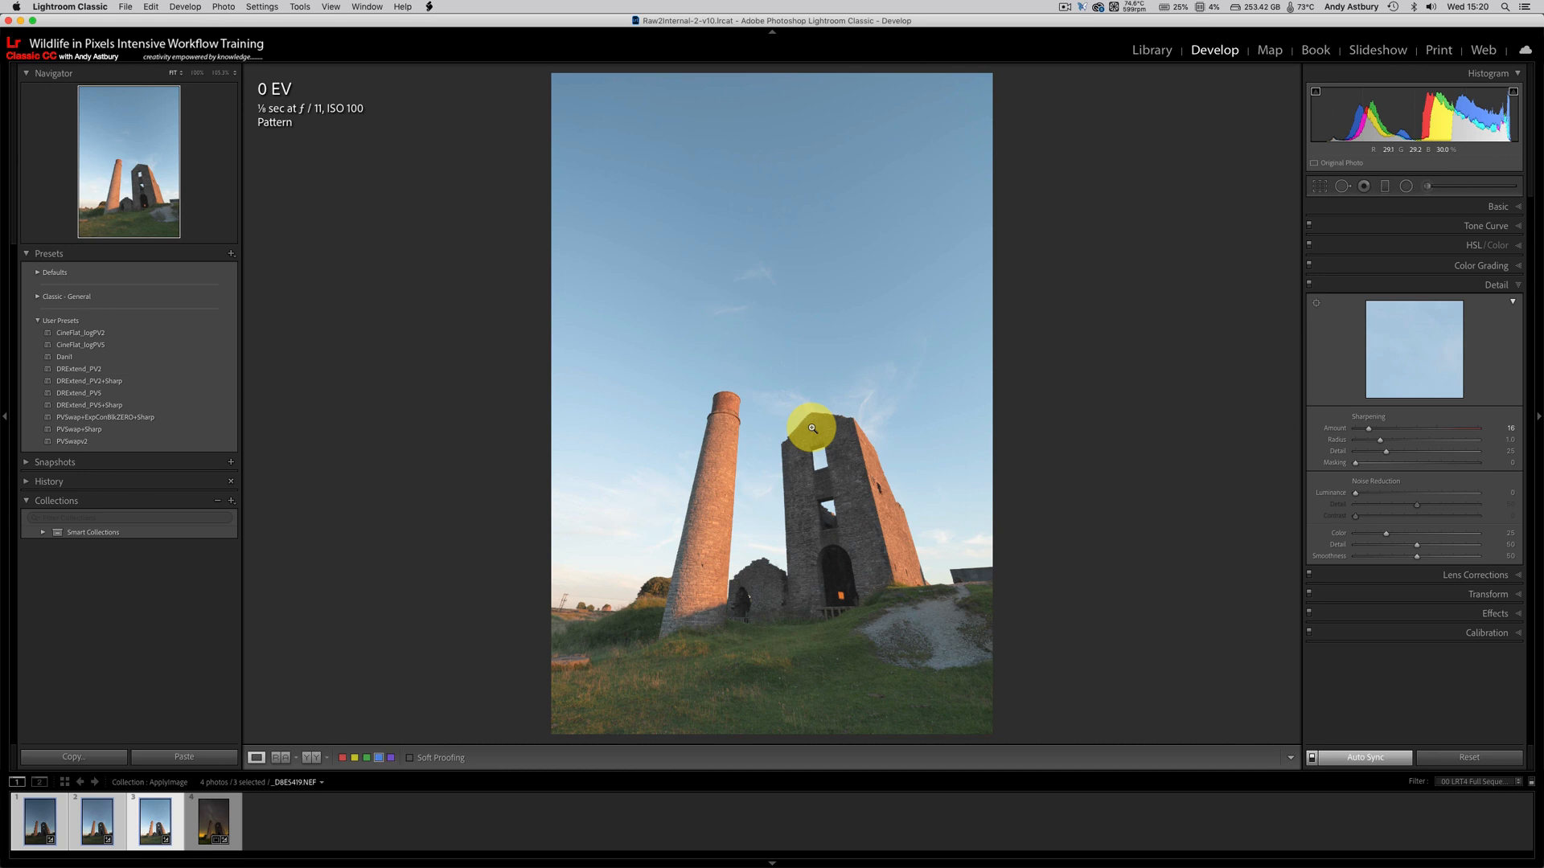
click(233, 11)
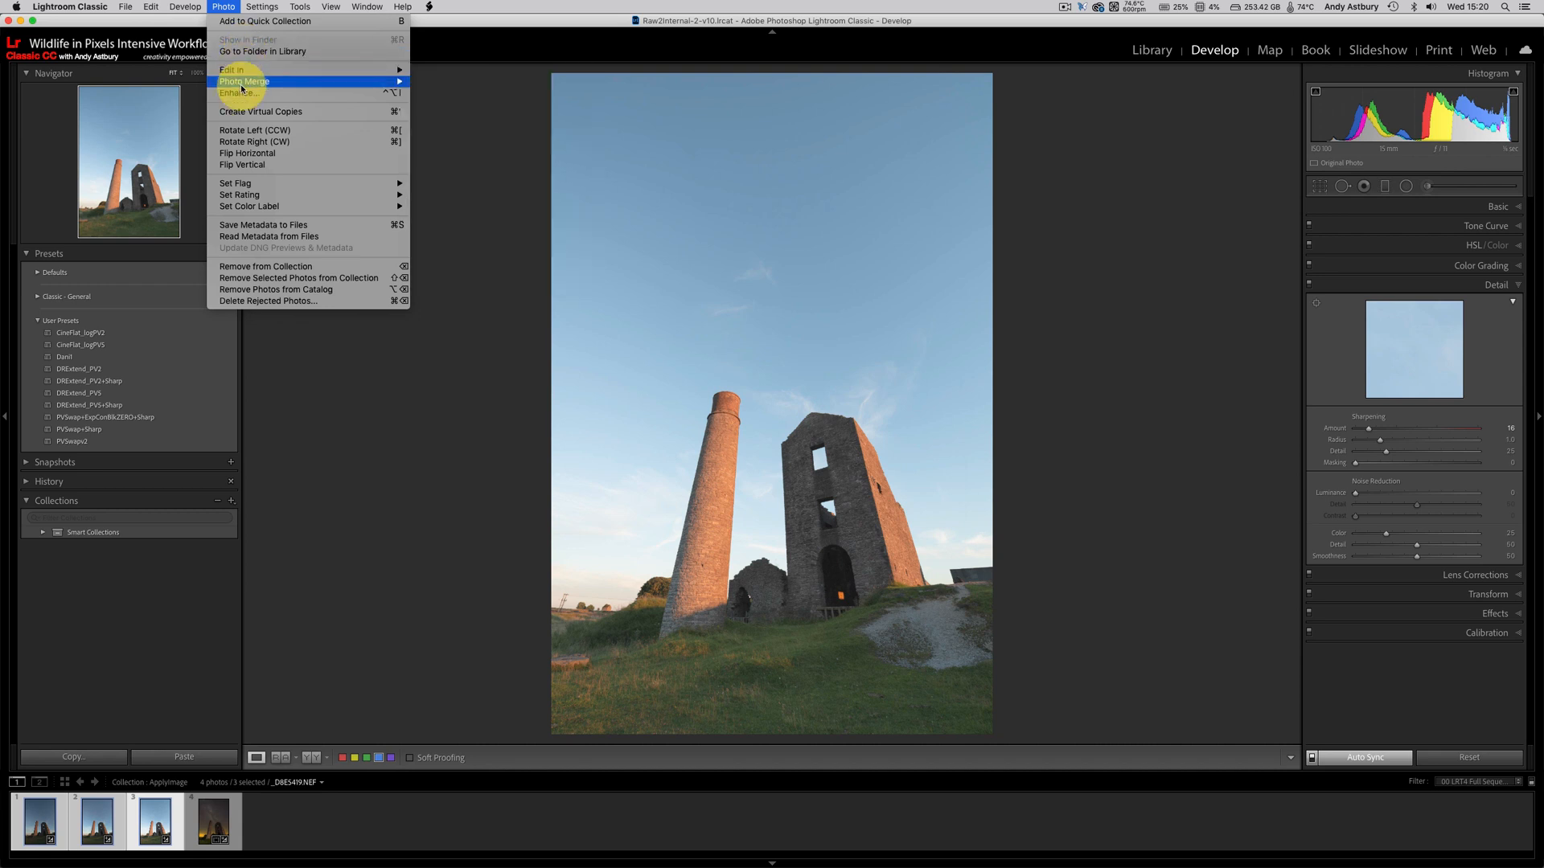
mouse_move(242, 83)
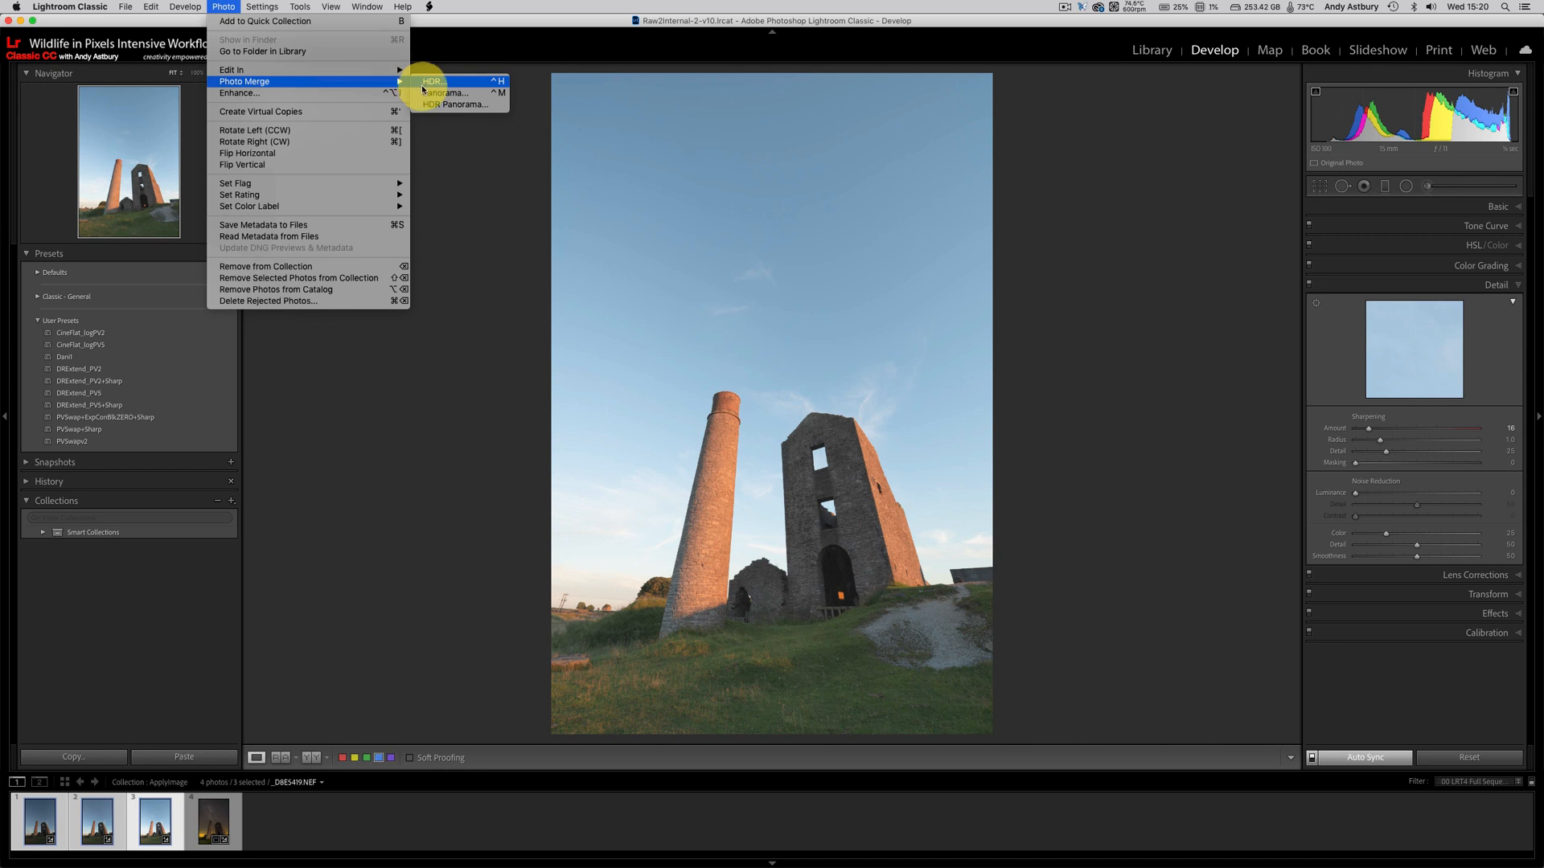
click(428, 472)
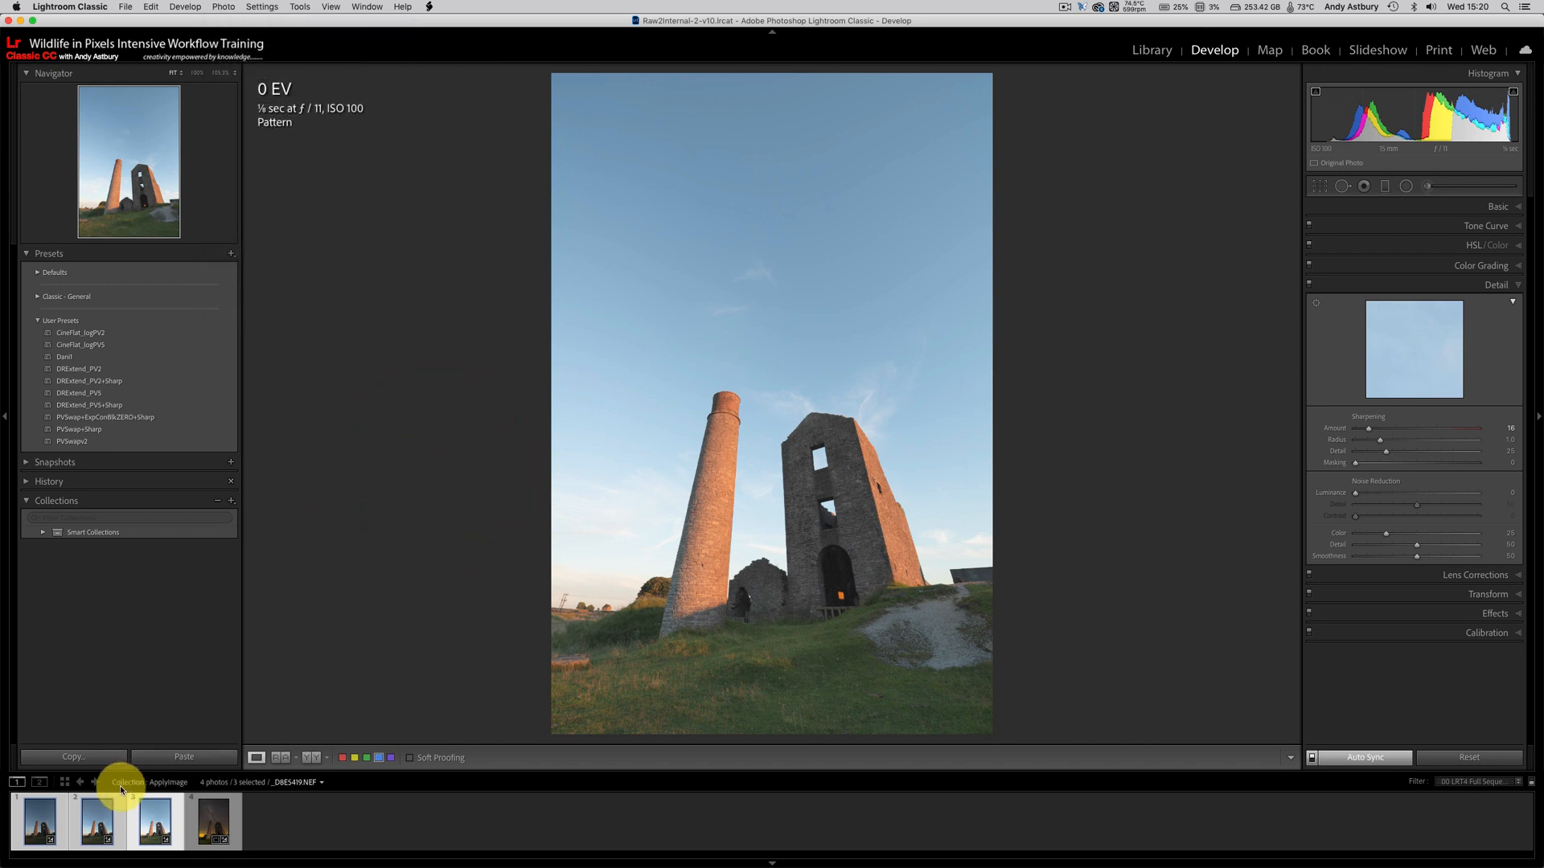
- Make _D8E5418.NEF the active photo and open the three selected exposures as layers in a single Photoshop document
click(99, 820)
right_click(98, 820)
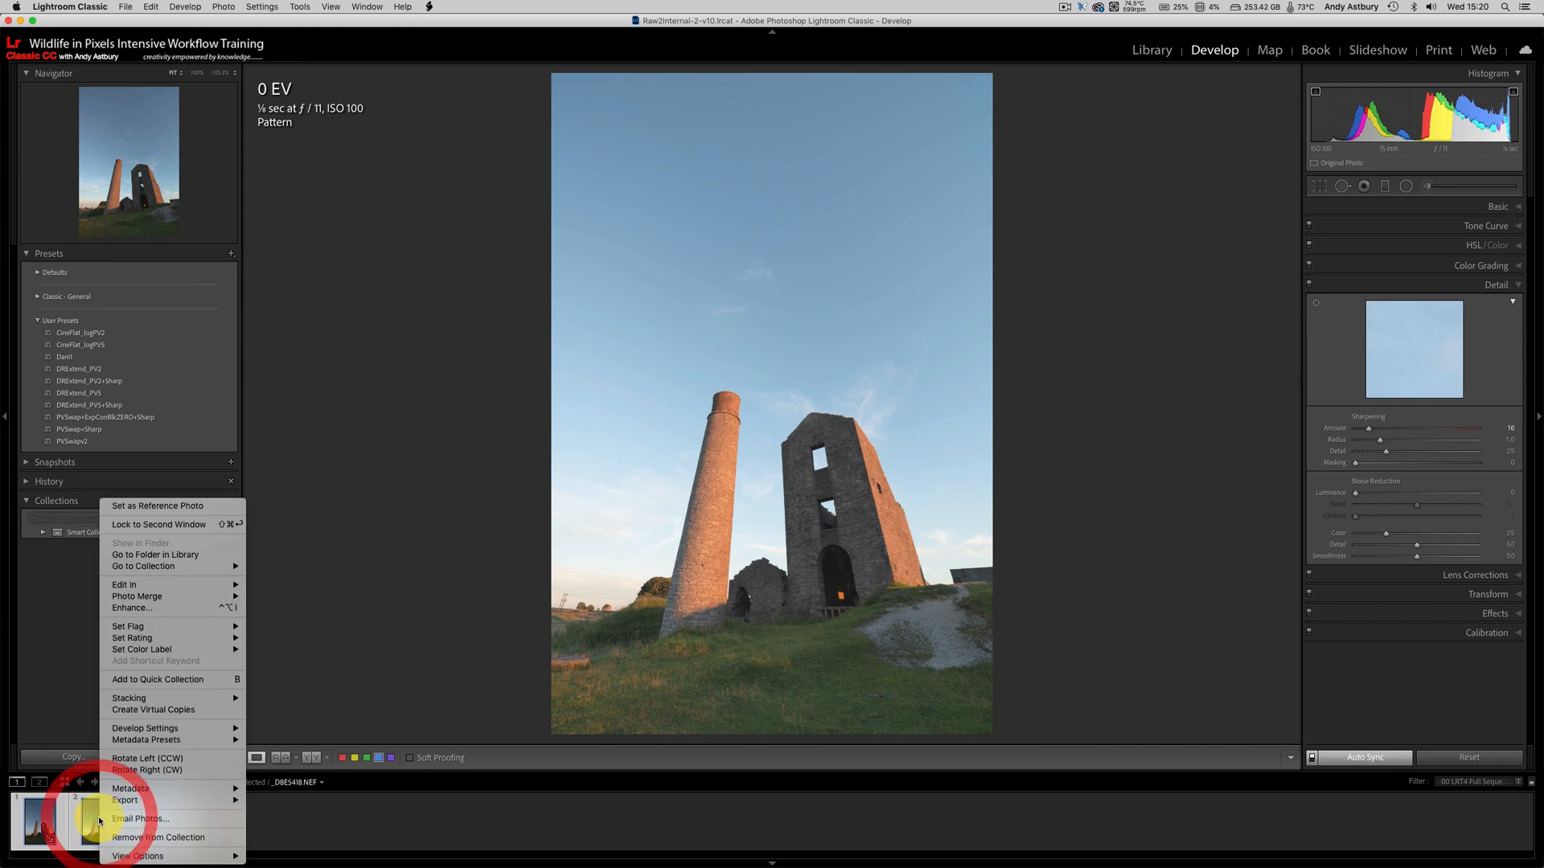
mouse_move(122, 588)
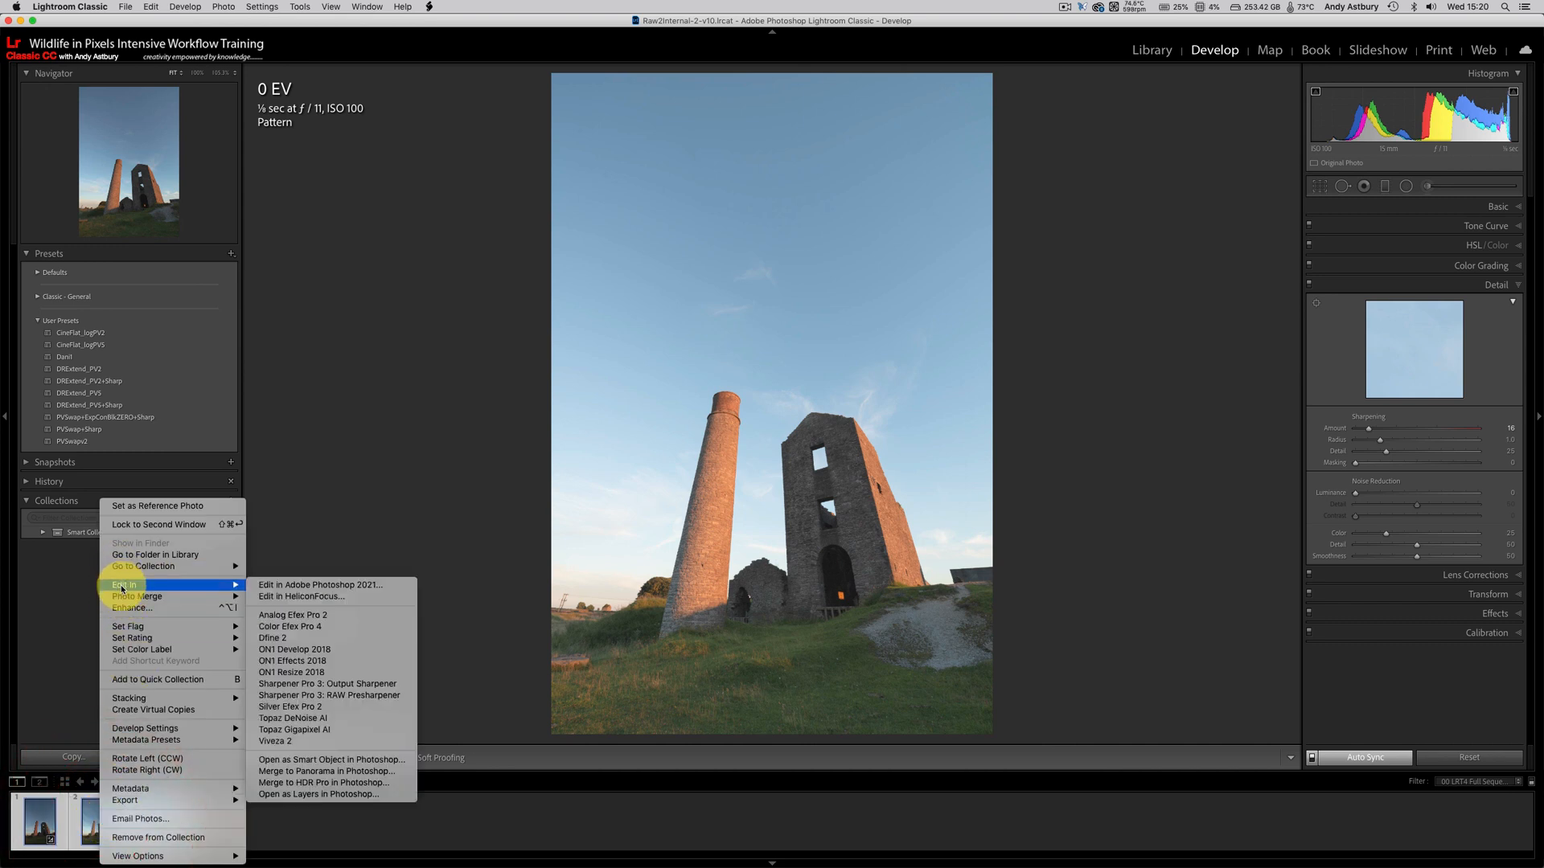
click(341, 796)
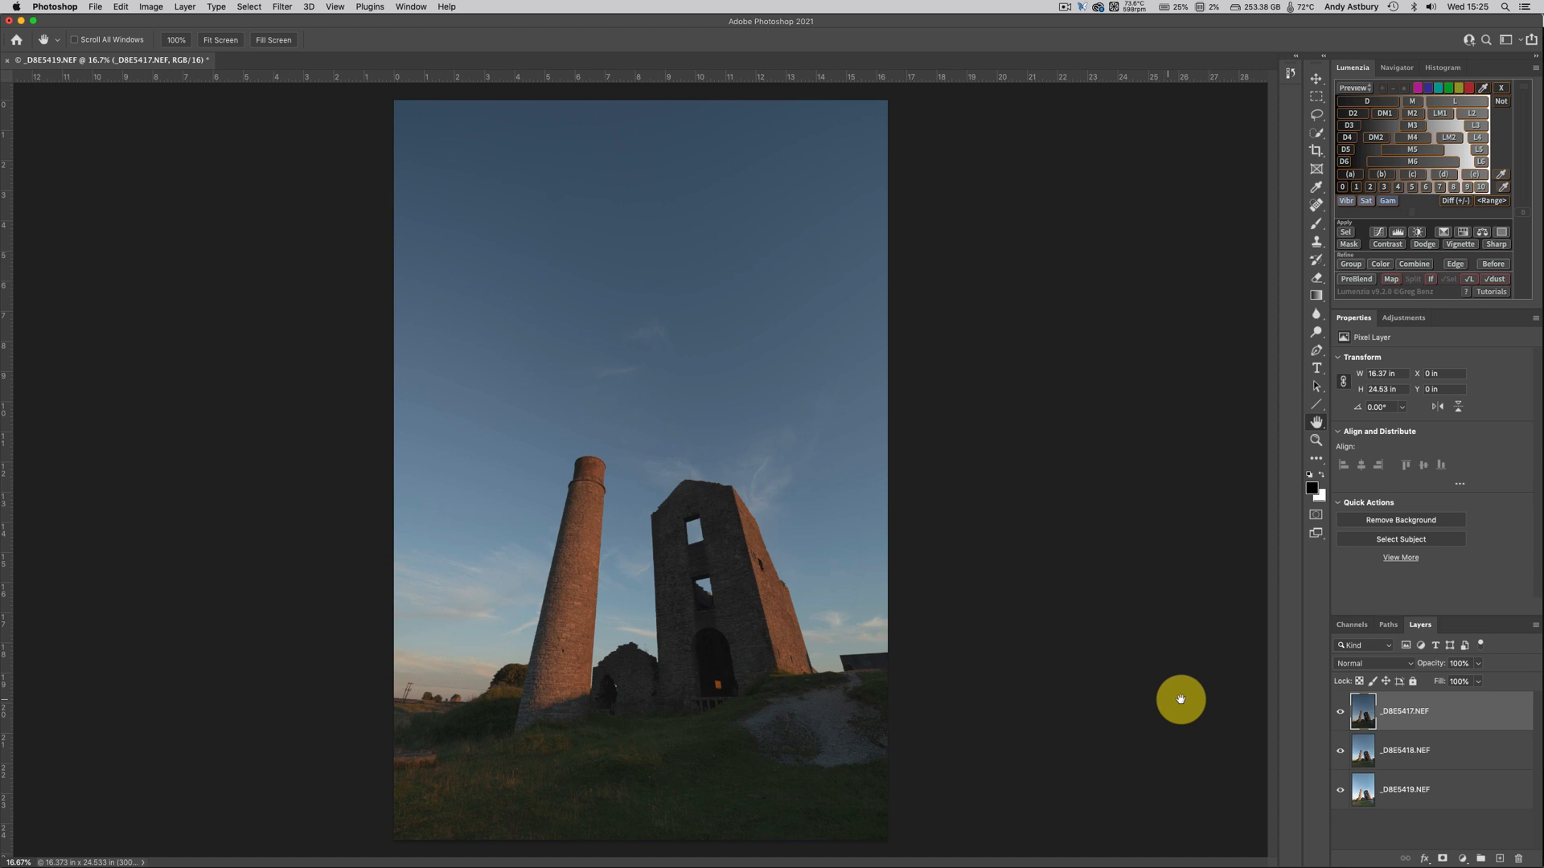
- Move the _D8E5419.NEF layer to the top of the stack and hide both _D8E5419.NEF and _D8E5417.NEF
click(1393, 794)
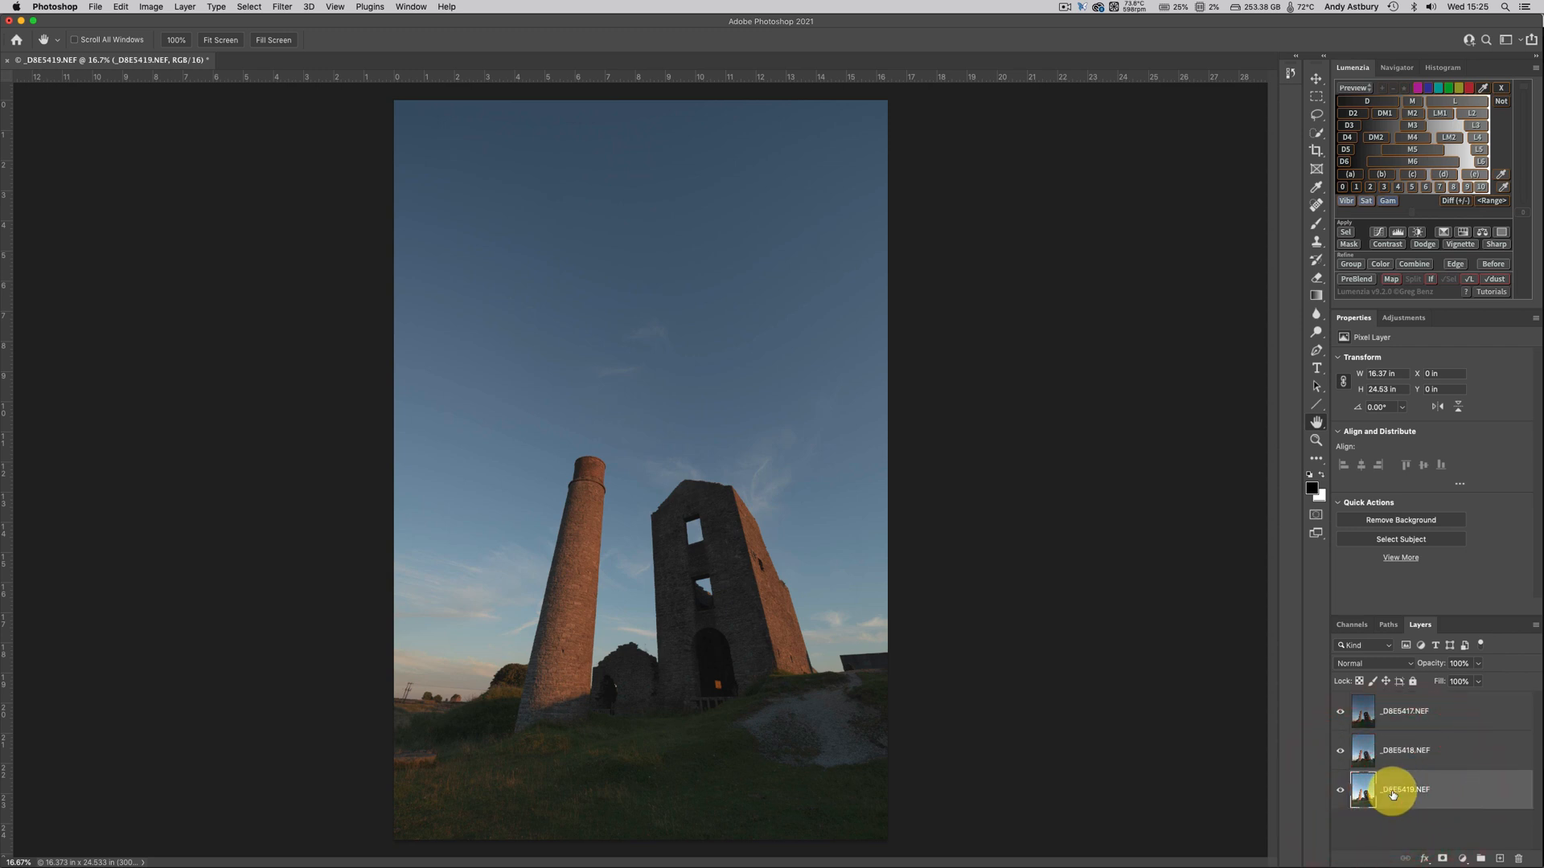
drag(1393, 794, 1402, 700)
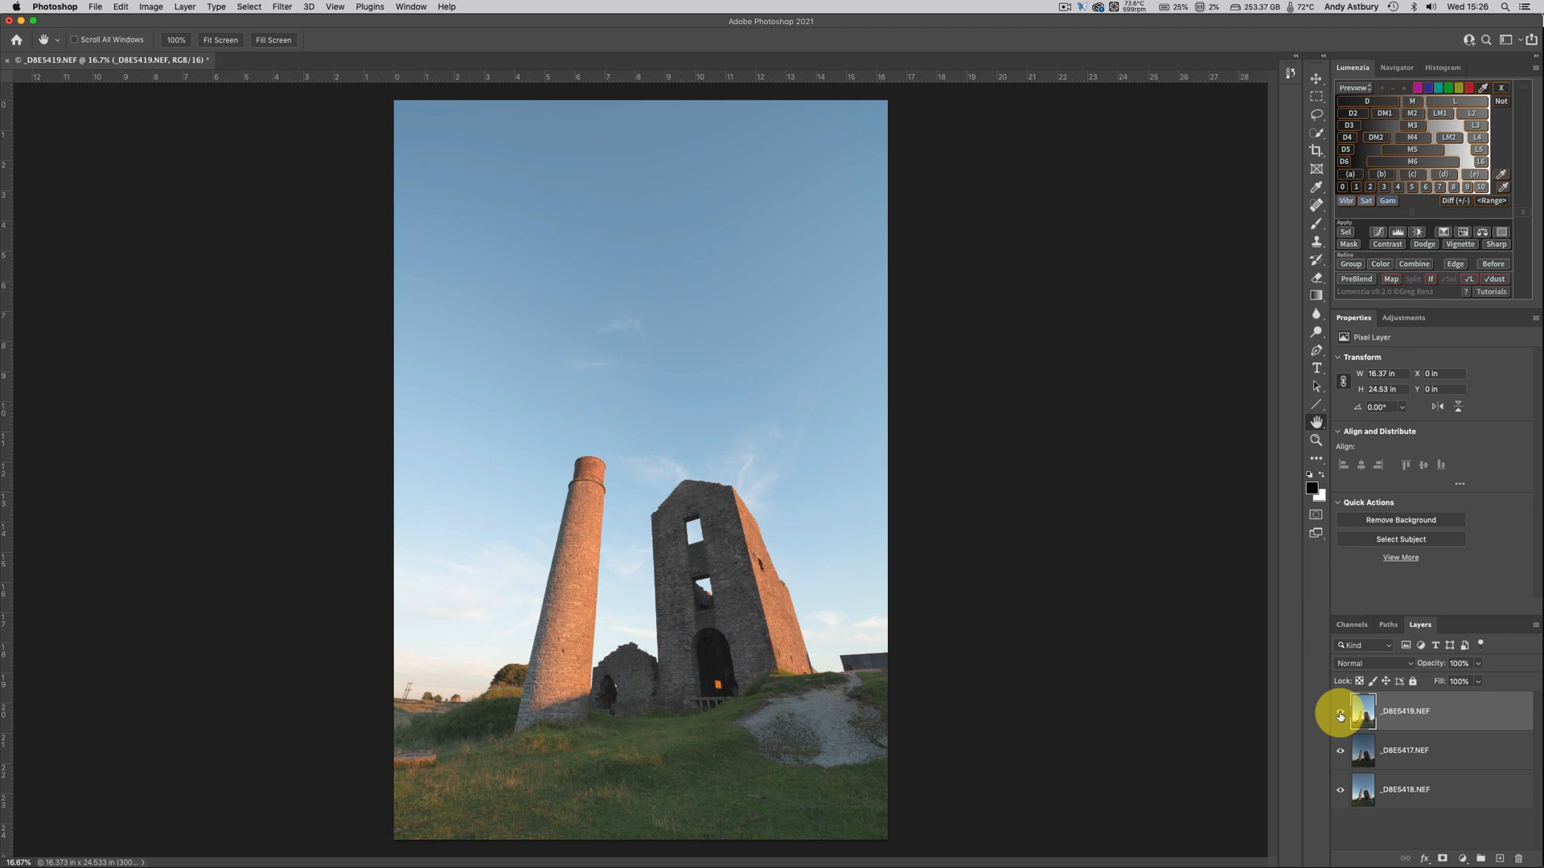
click(1339, 715)
click(1428, 757)
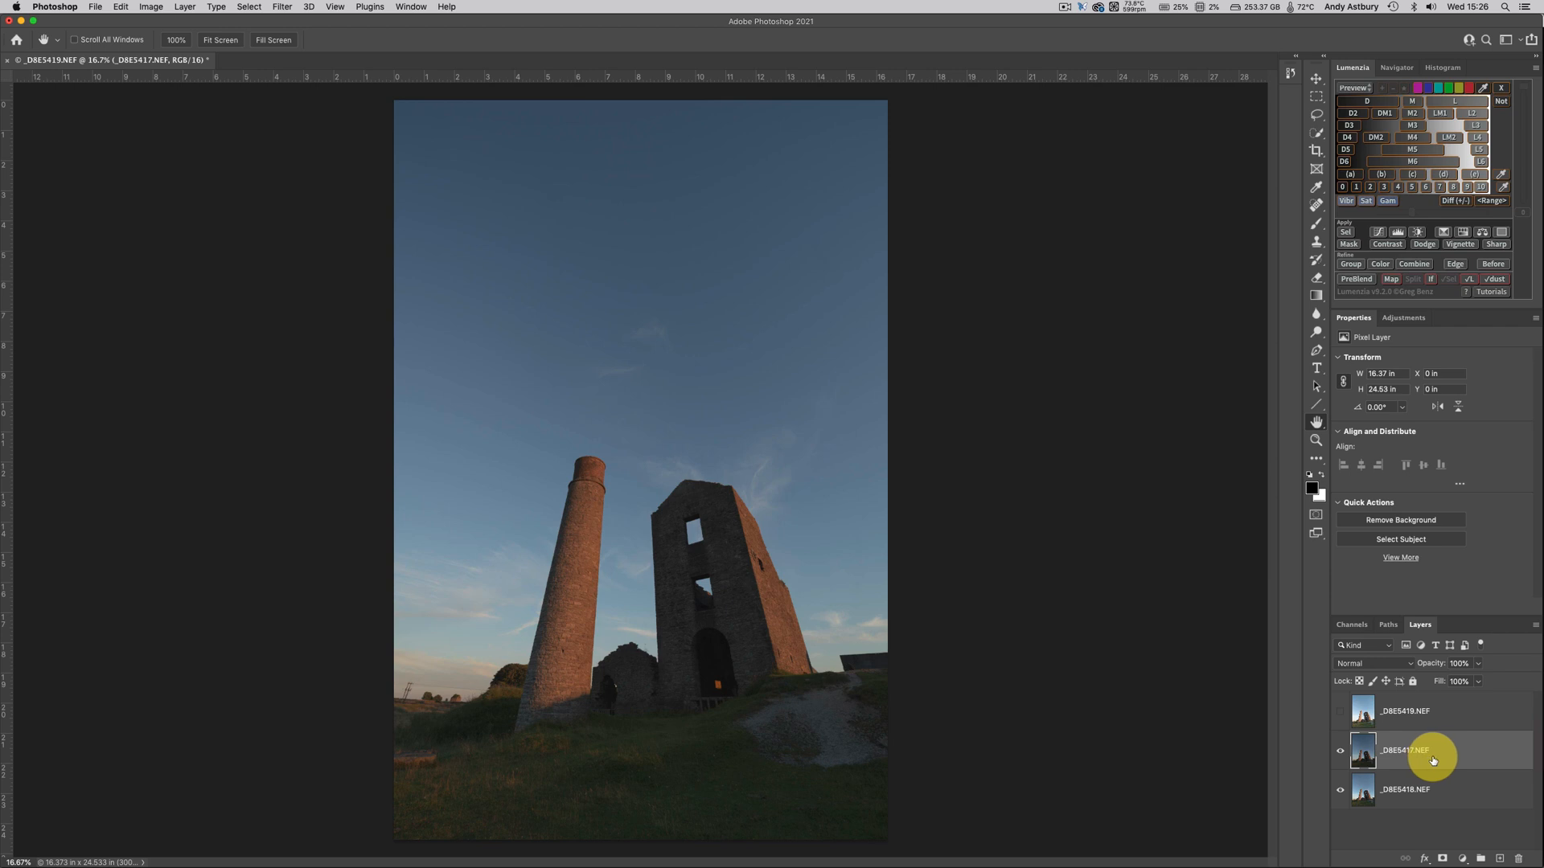
click(1340, 754)
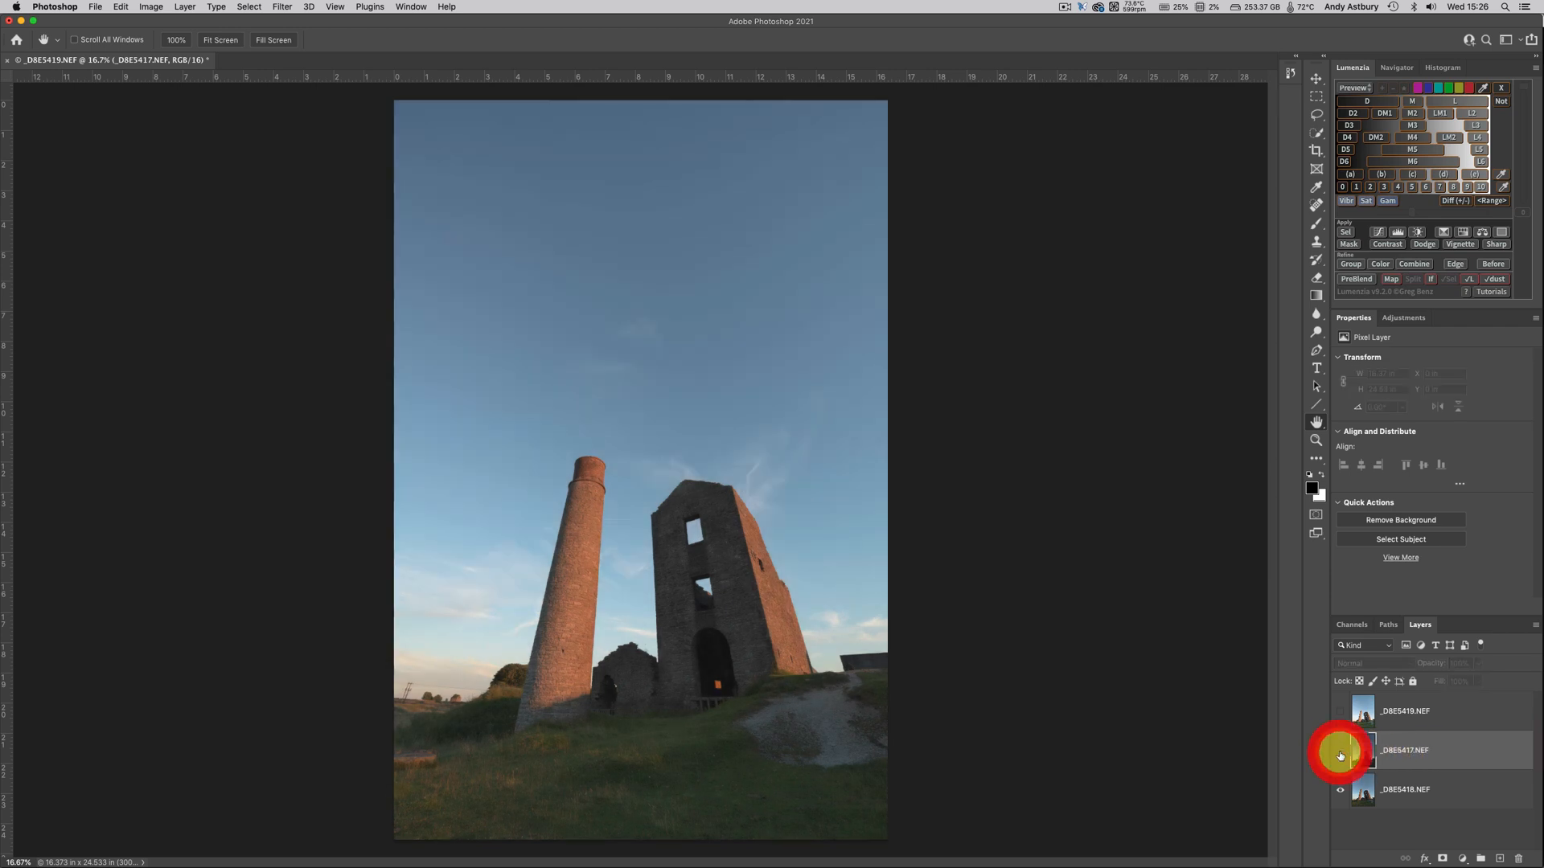
click(1407, 792)
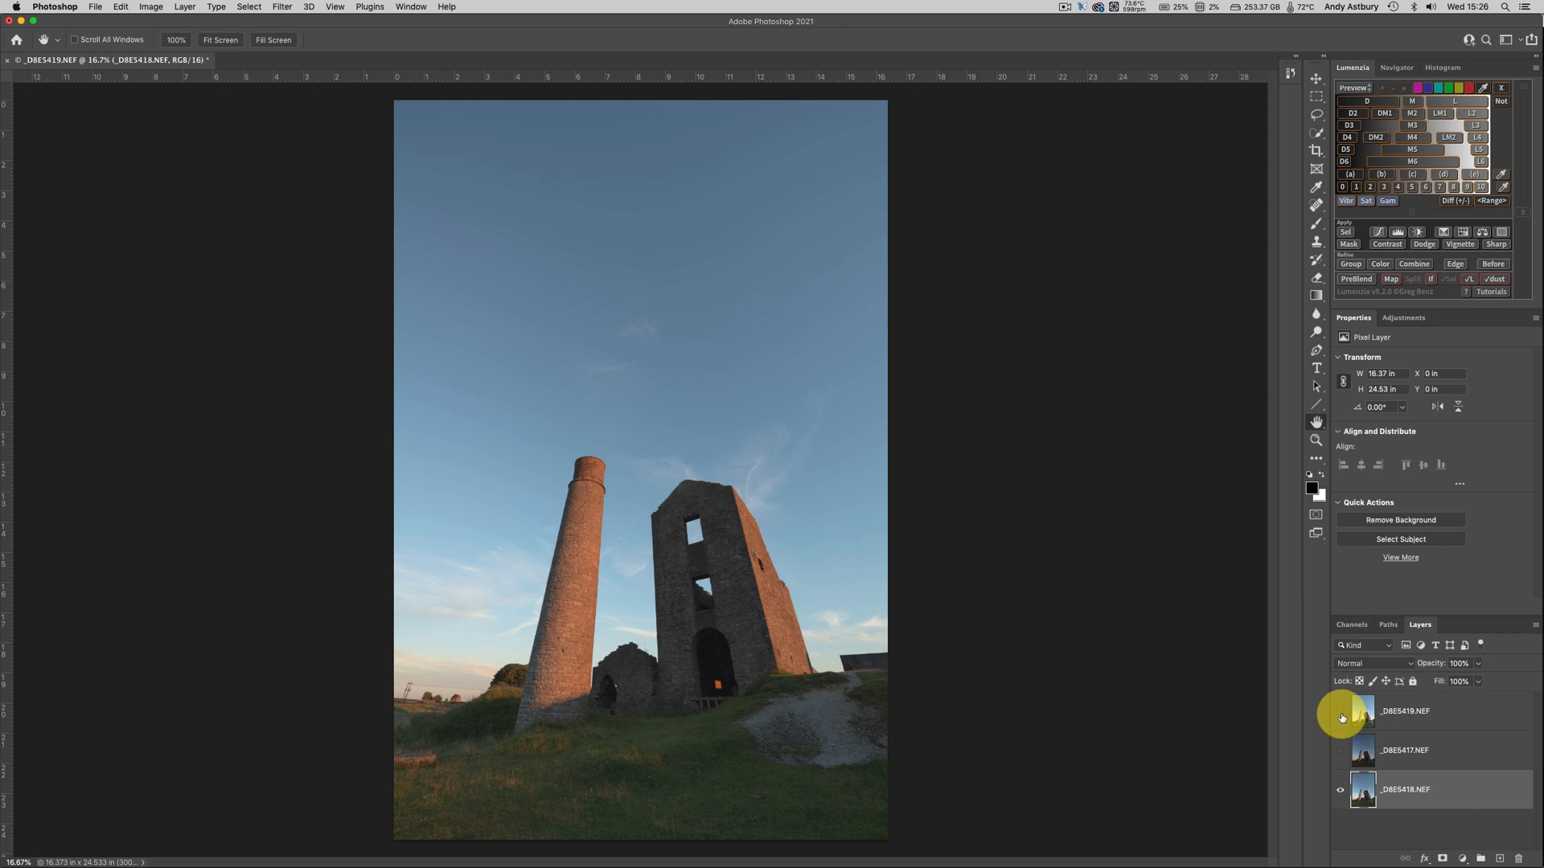
- Add a layer mask to _D8E5417.NEF and fill it using Apply Image with Merged layer, RGB channel, Multiply blending and 100% opacity
click(1419, 750)
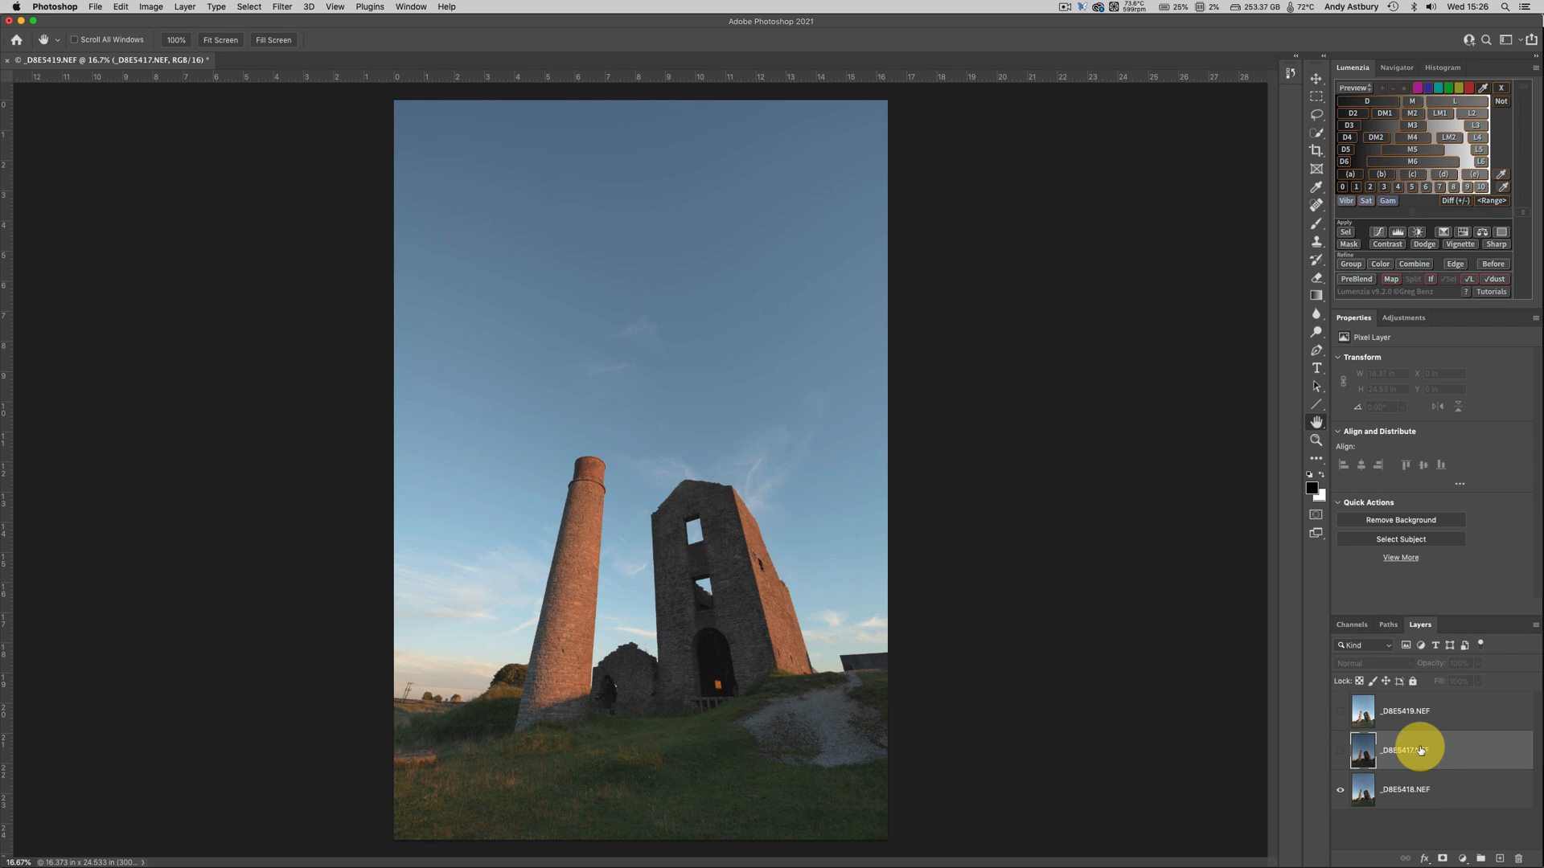
click(1443, 859)
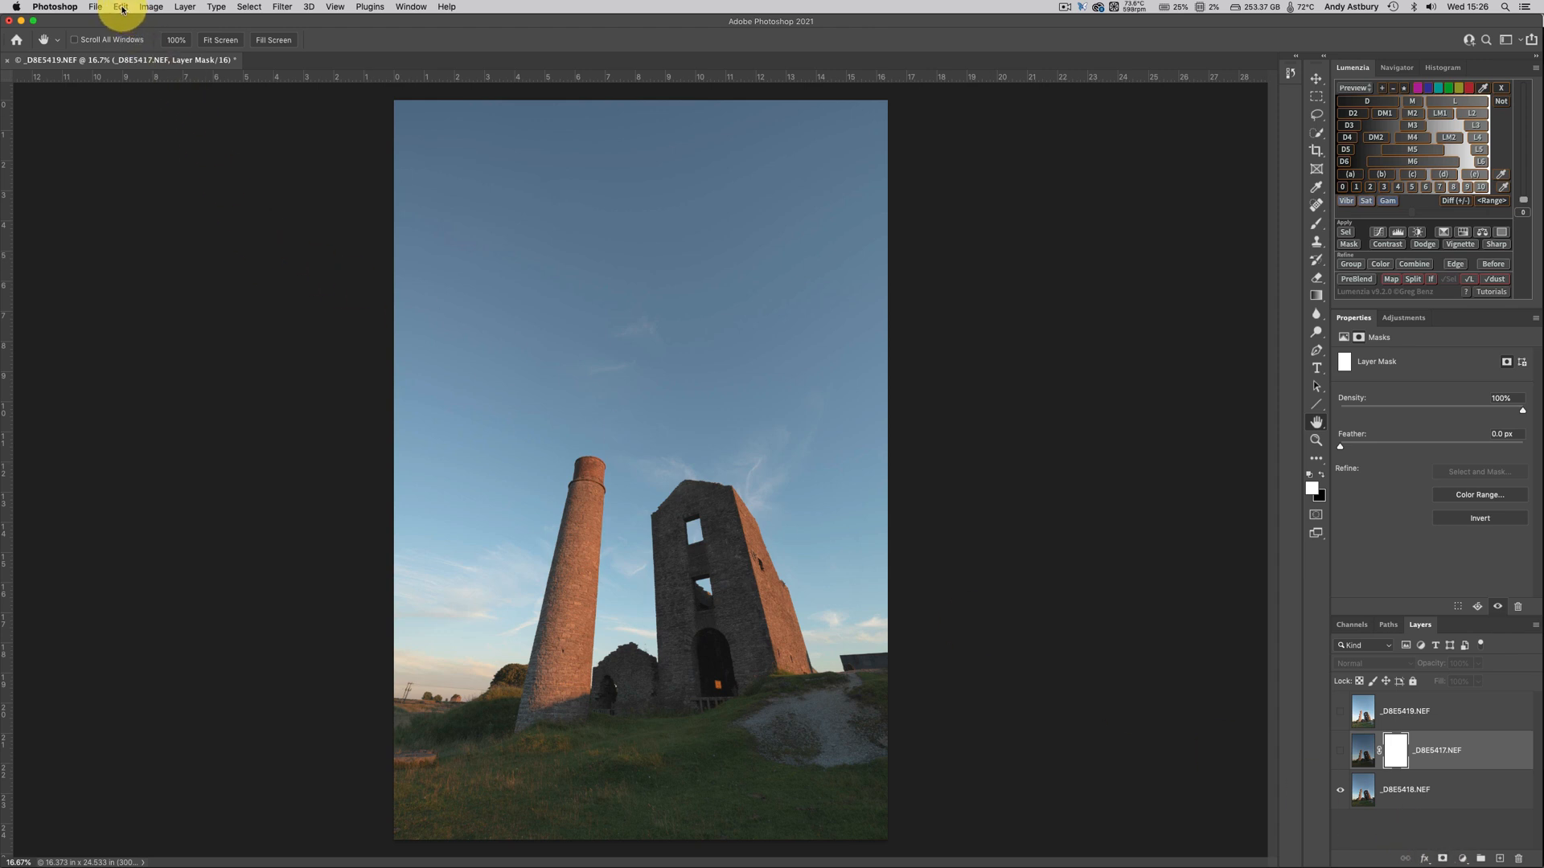
click(152, 7)
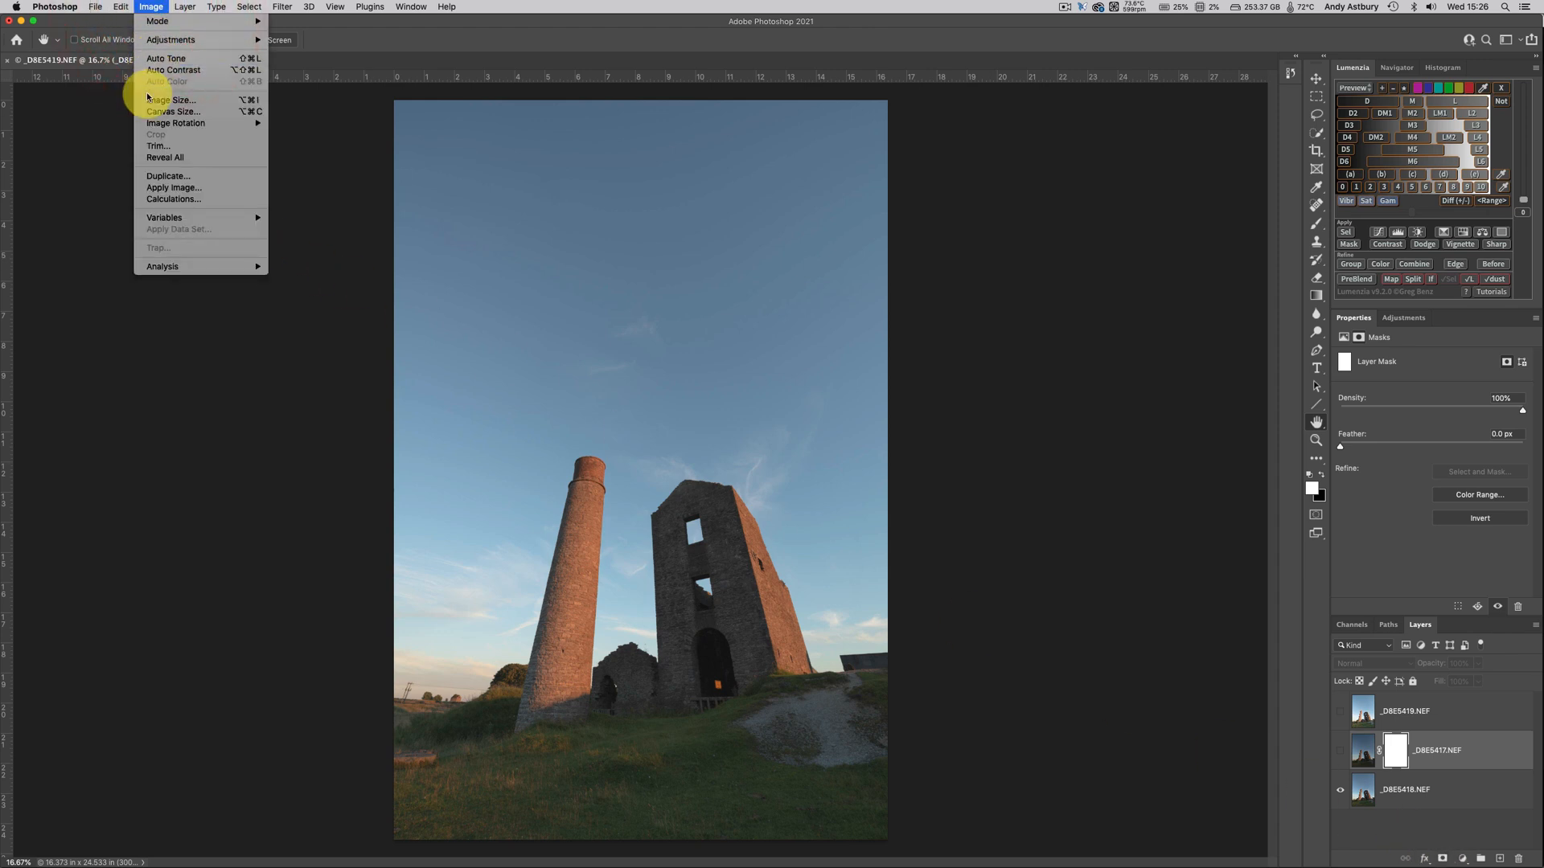
click(162, 188)
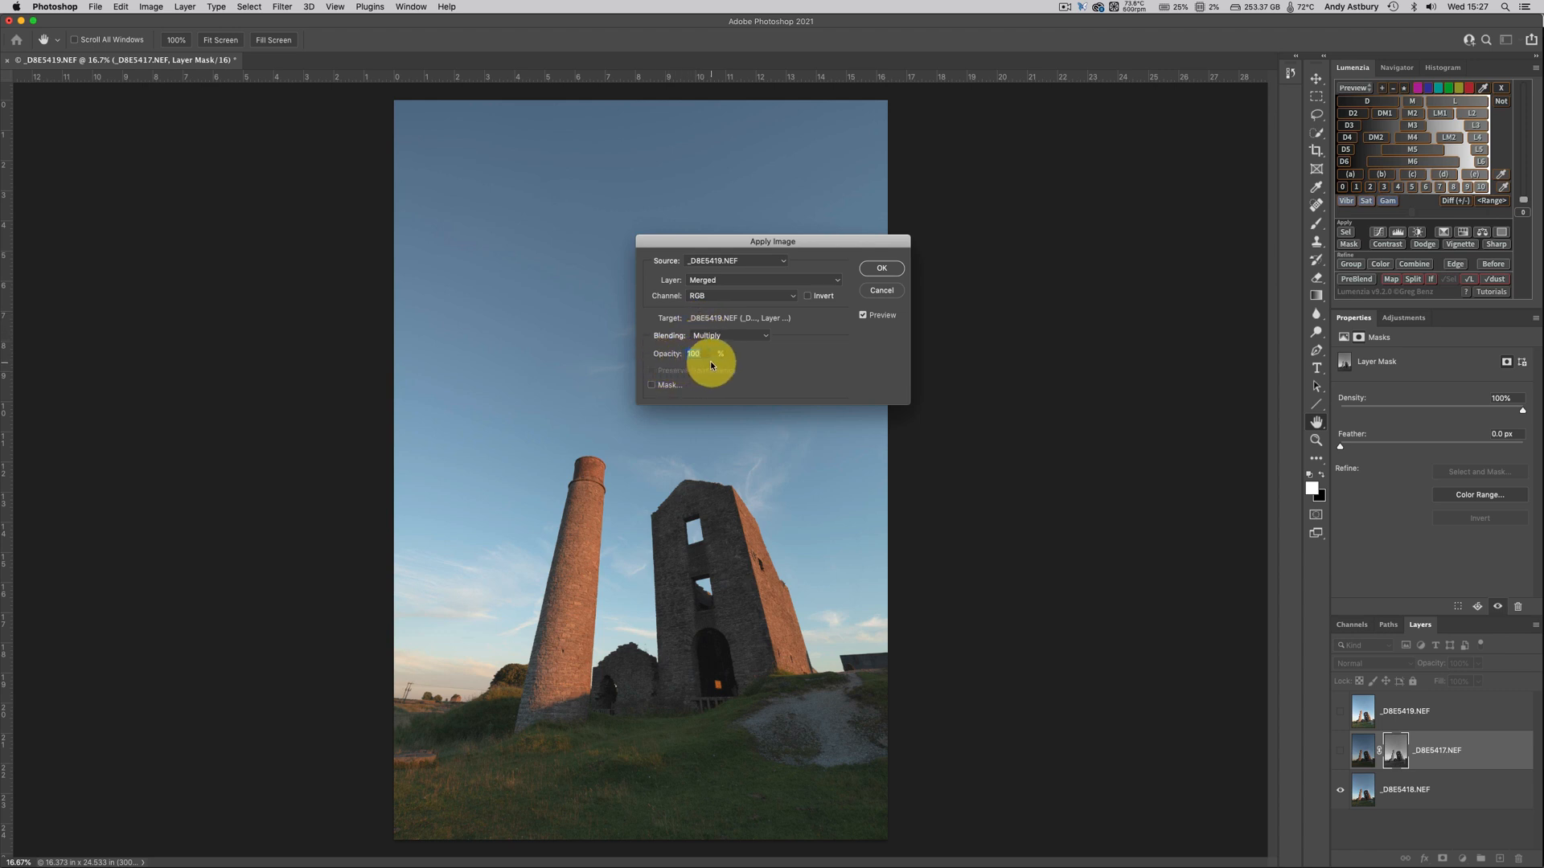
click(880, 271)
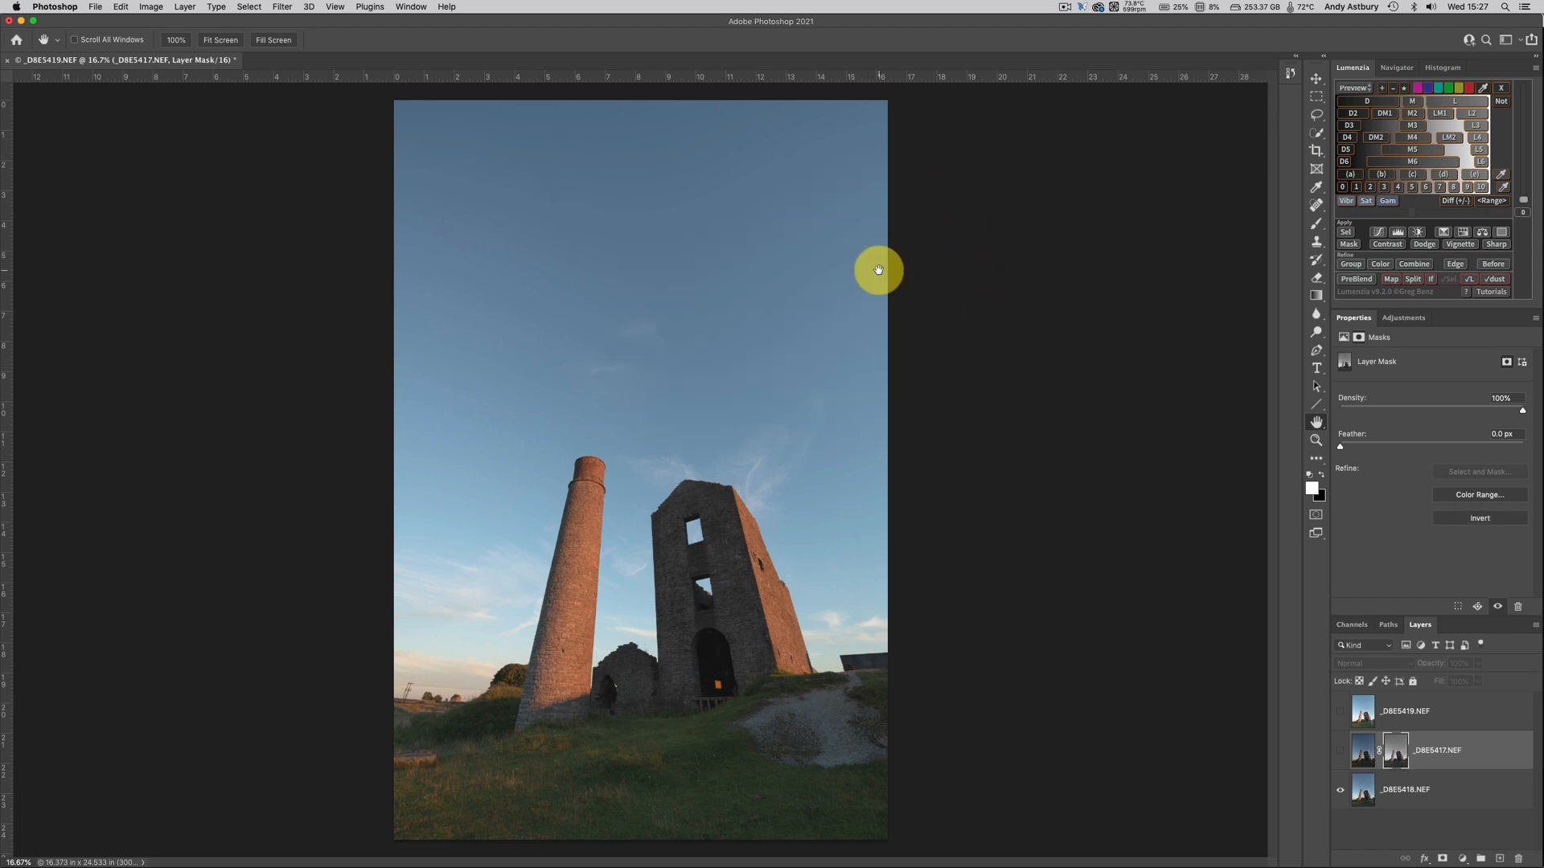
- Inspect the _D8E5417.NEF mask on its own and compare the image with that layer shown and hidden
alt+click(1397, 746)
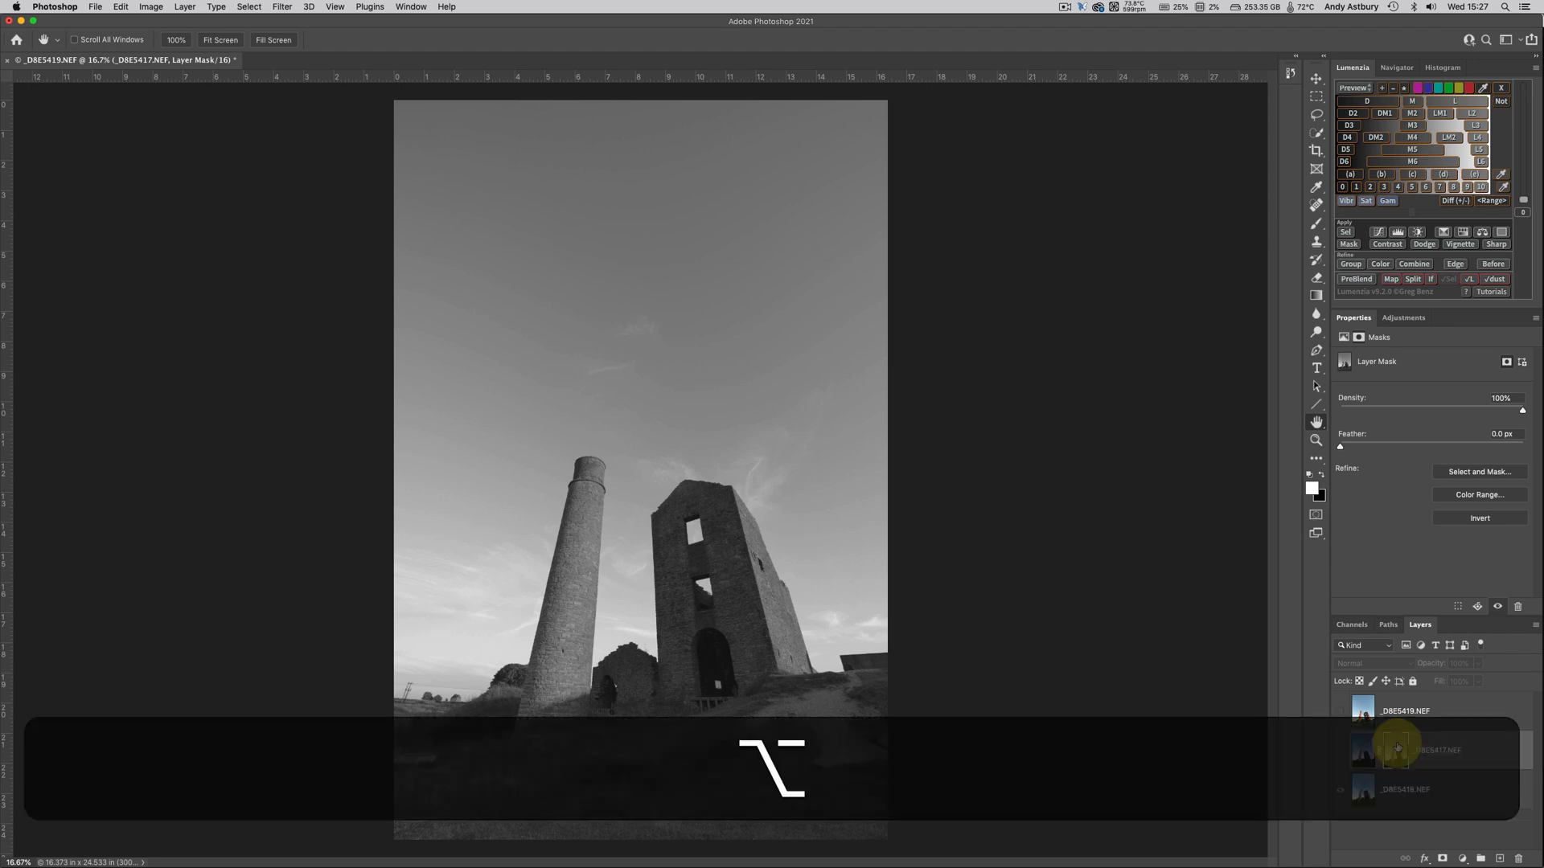
alt+click(1396, 748)
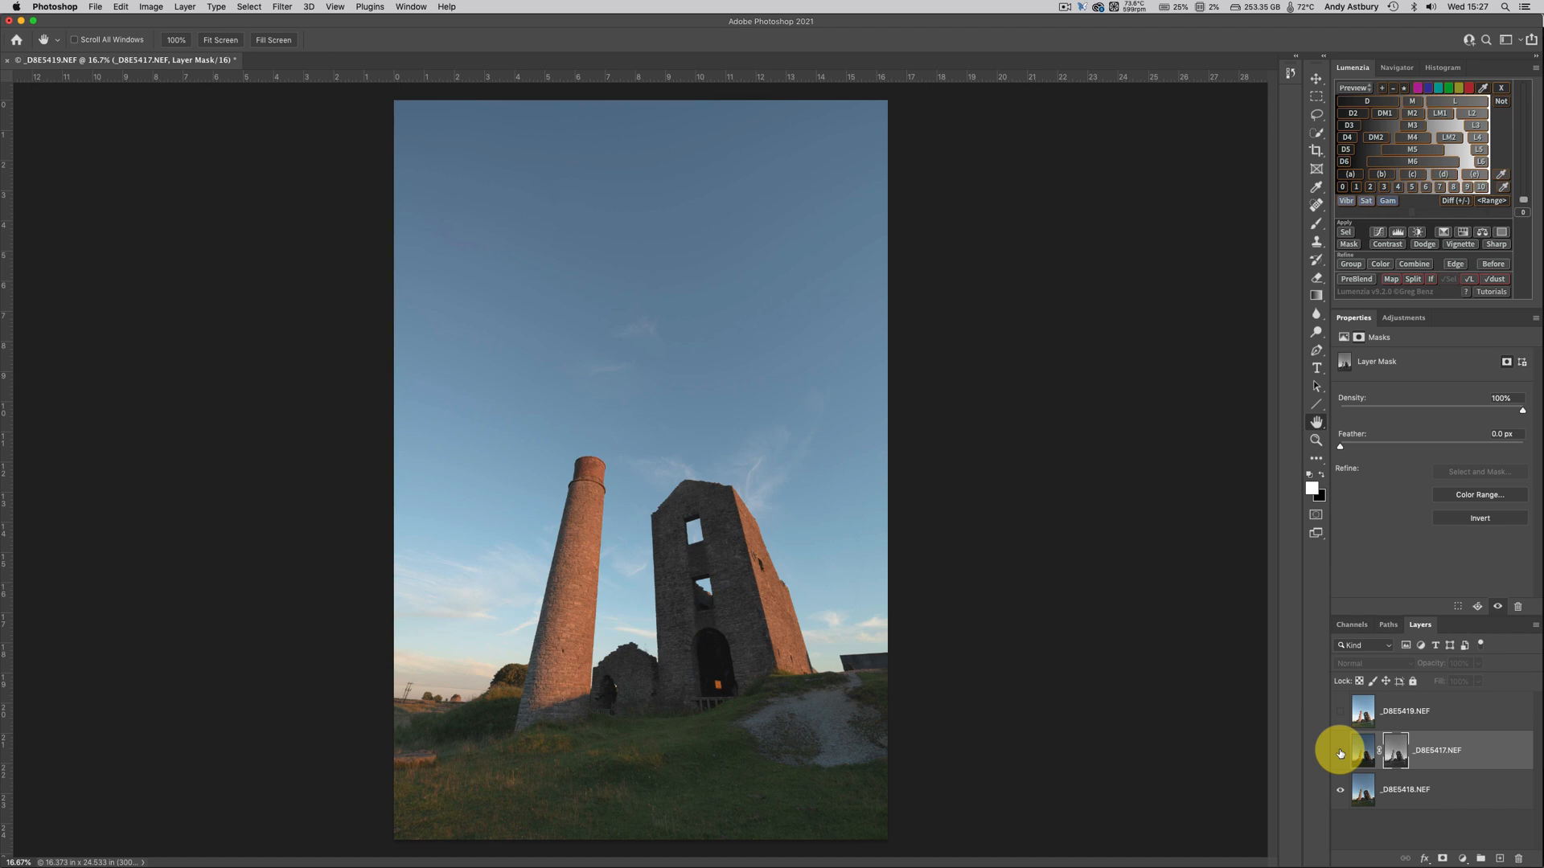
click(1339, 753)
click(1340, 753)
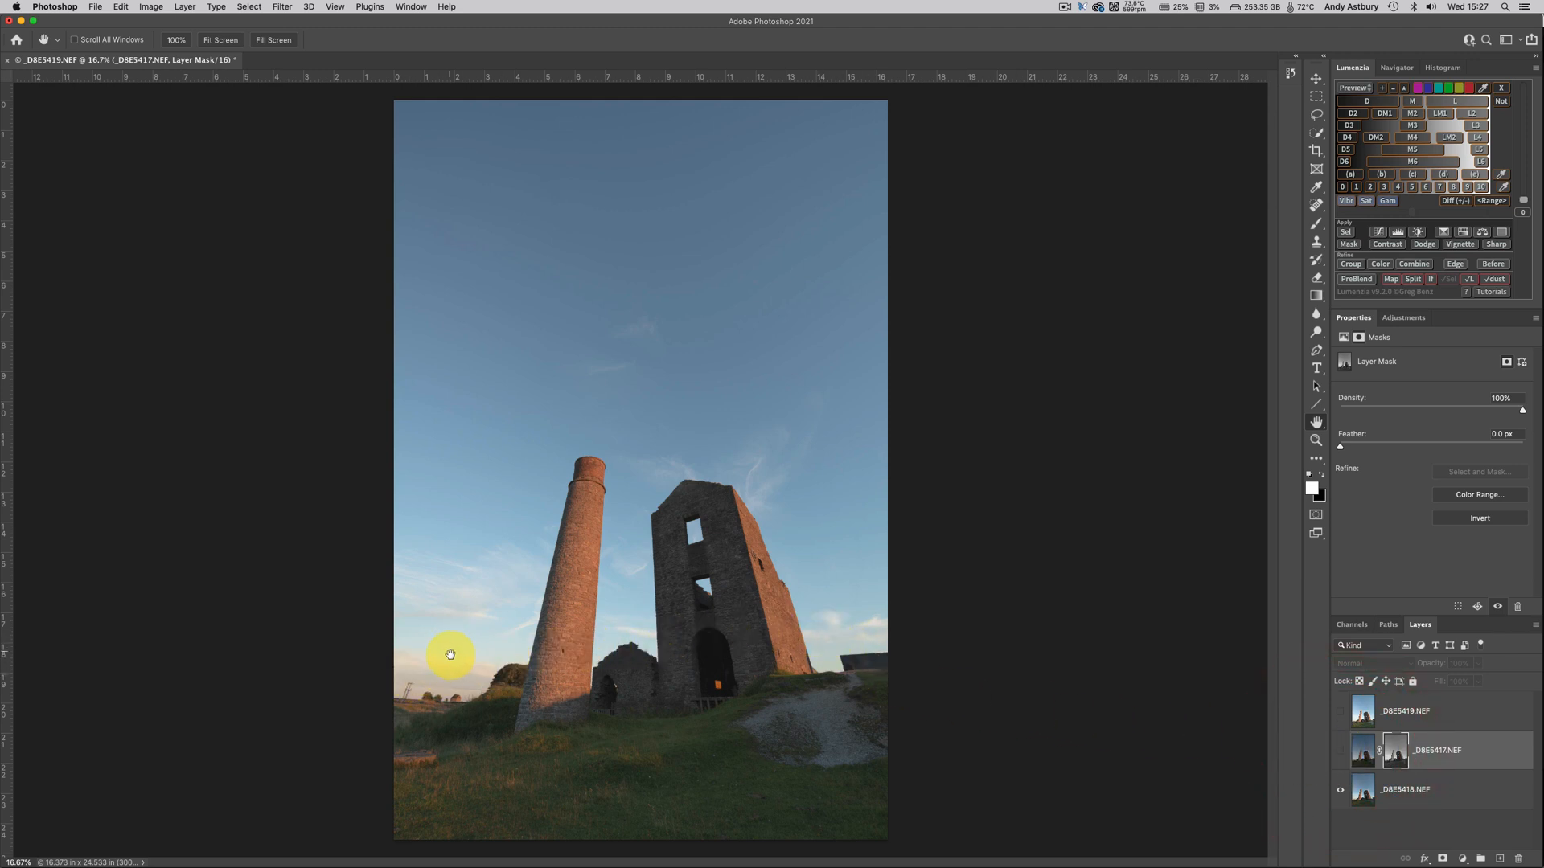
click(1340, 751)
click(1341, 752)
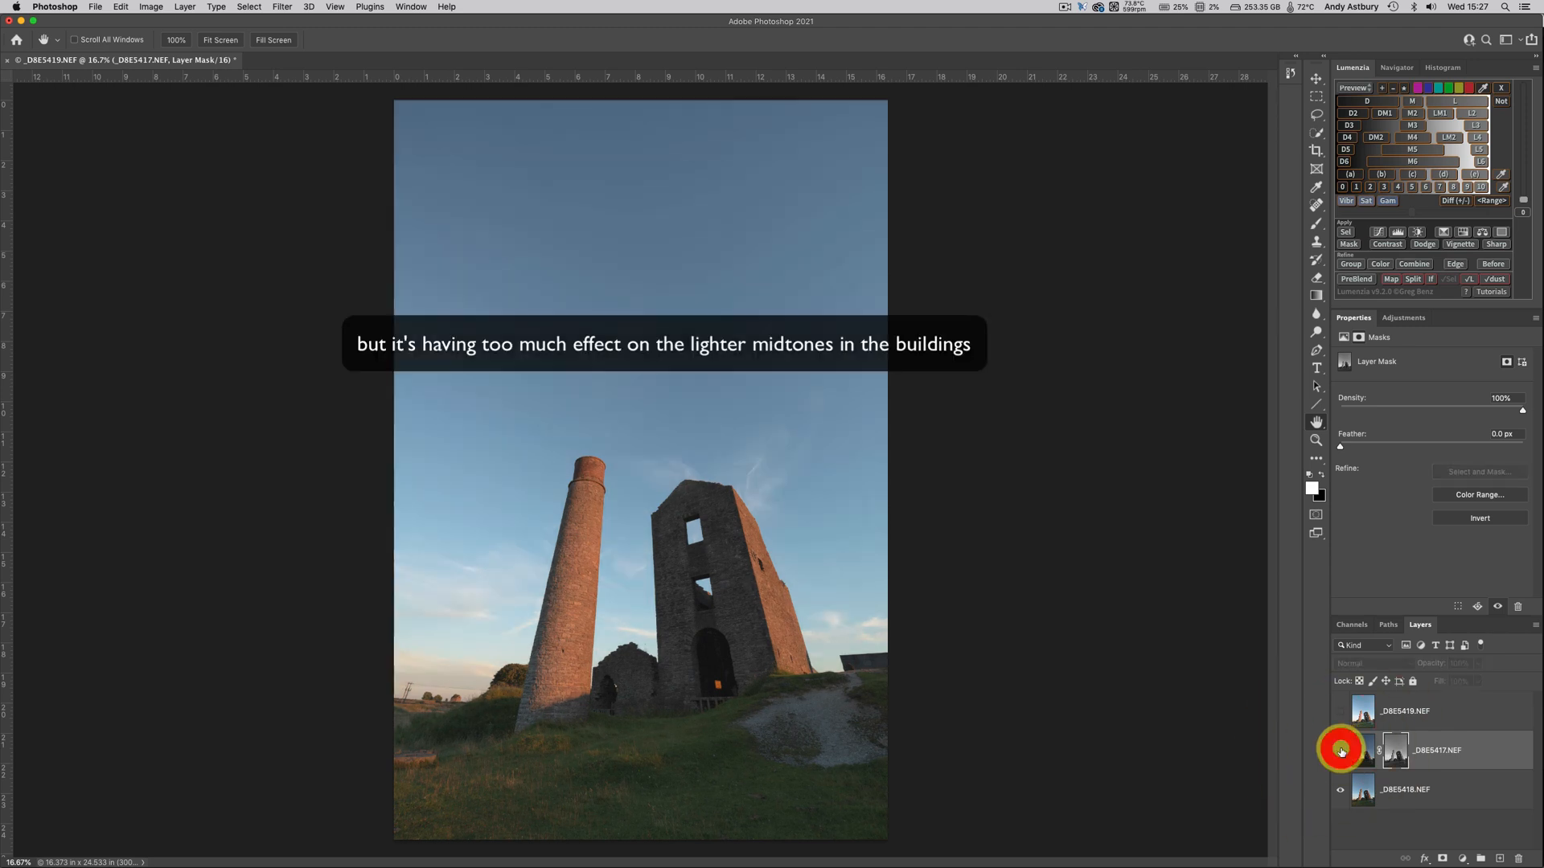
click(1340, 751)
click(1340, 752)
click(1340, 752)
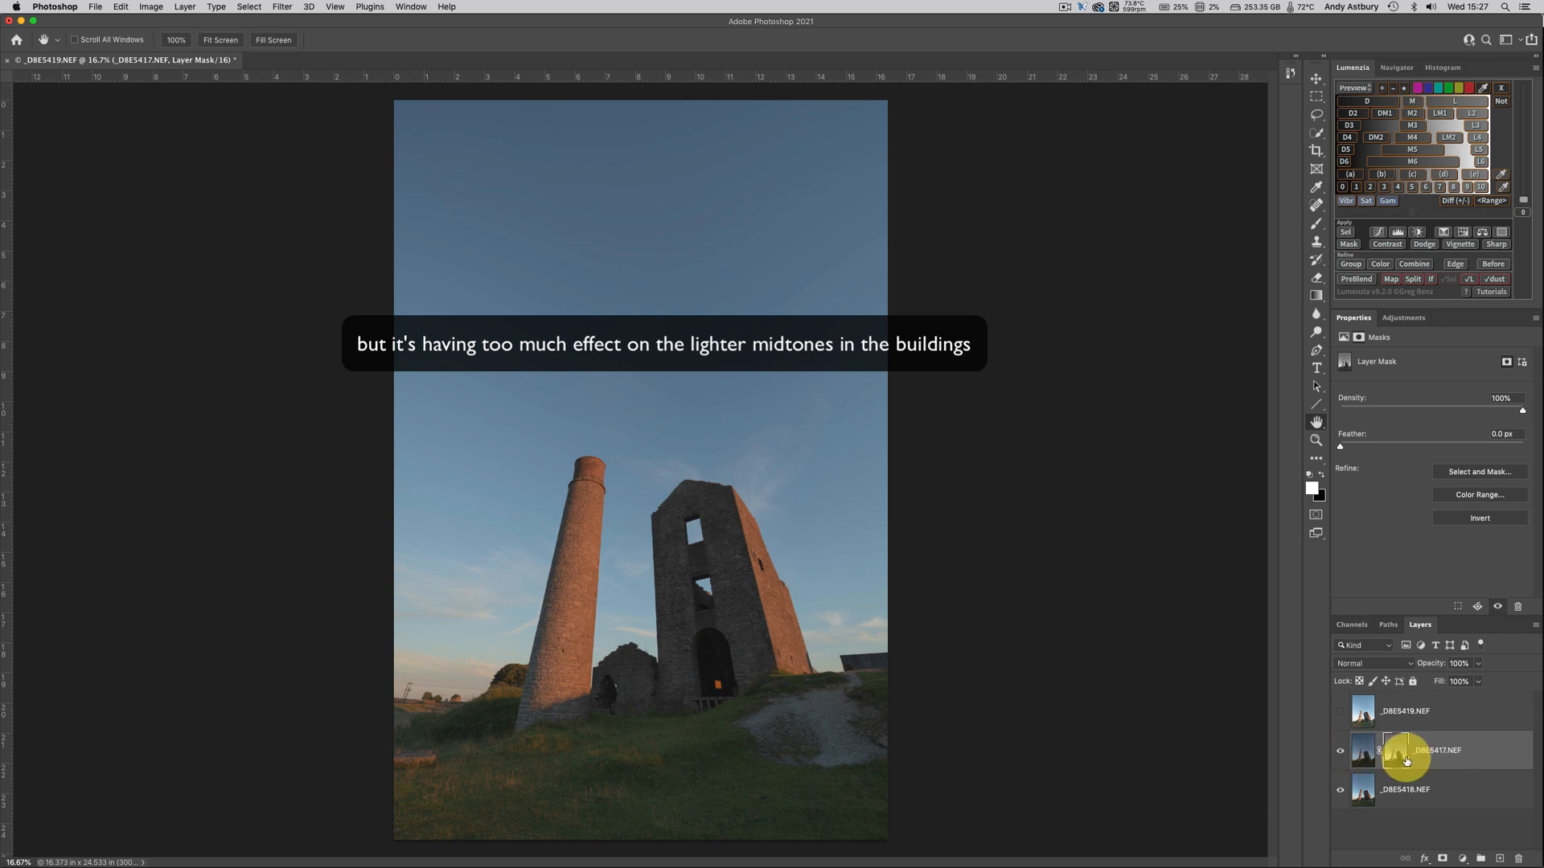
- Hide _D8E5417.NEF and run Apply Image on its mask a second time with Merged, RGB, Multiply and 100% opacity
click(1339, 750)
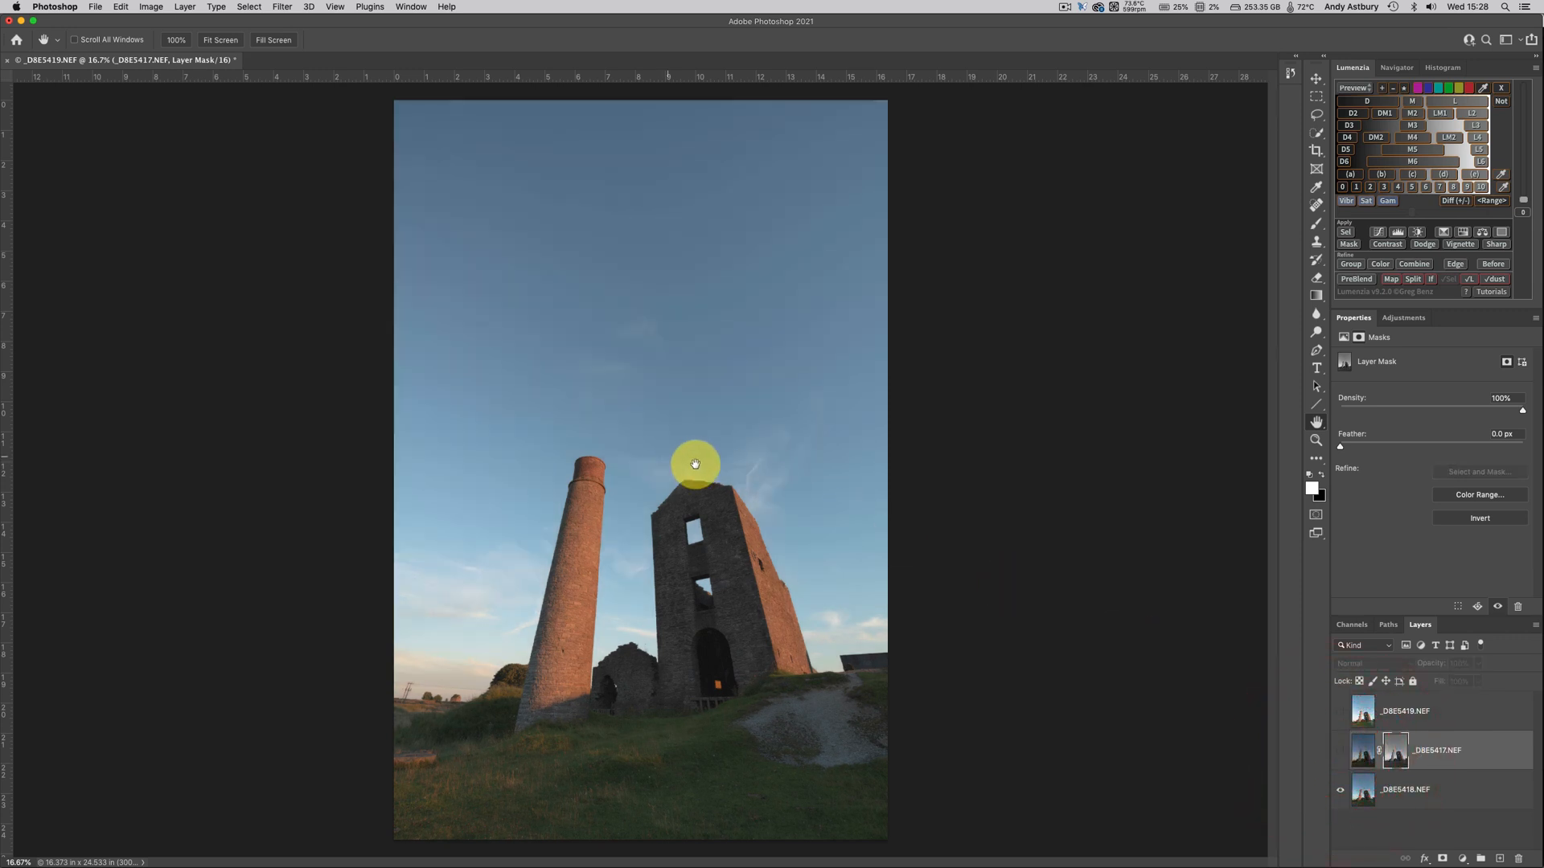
click(150, 8)
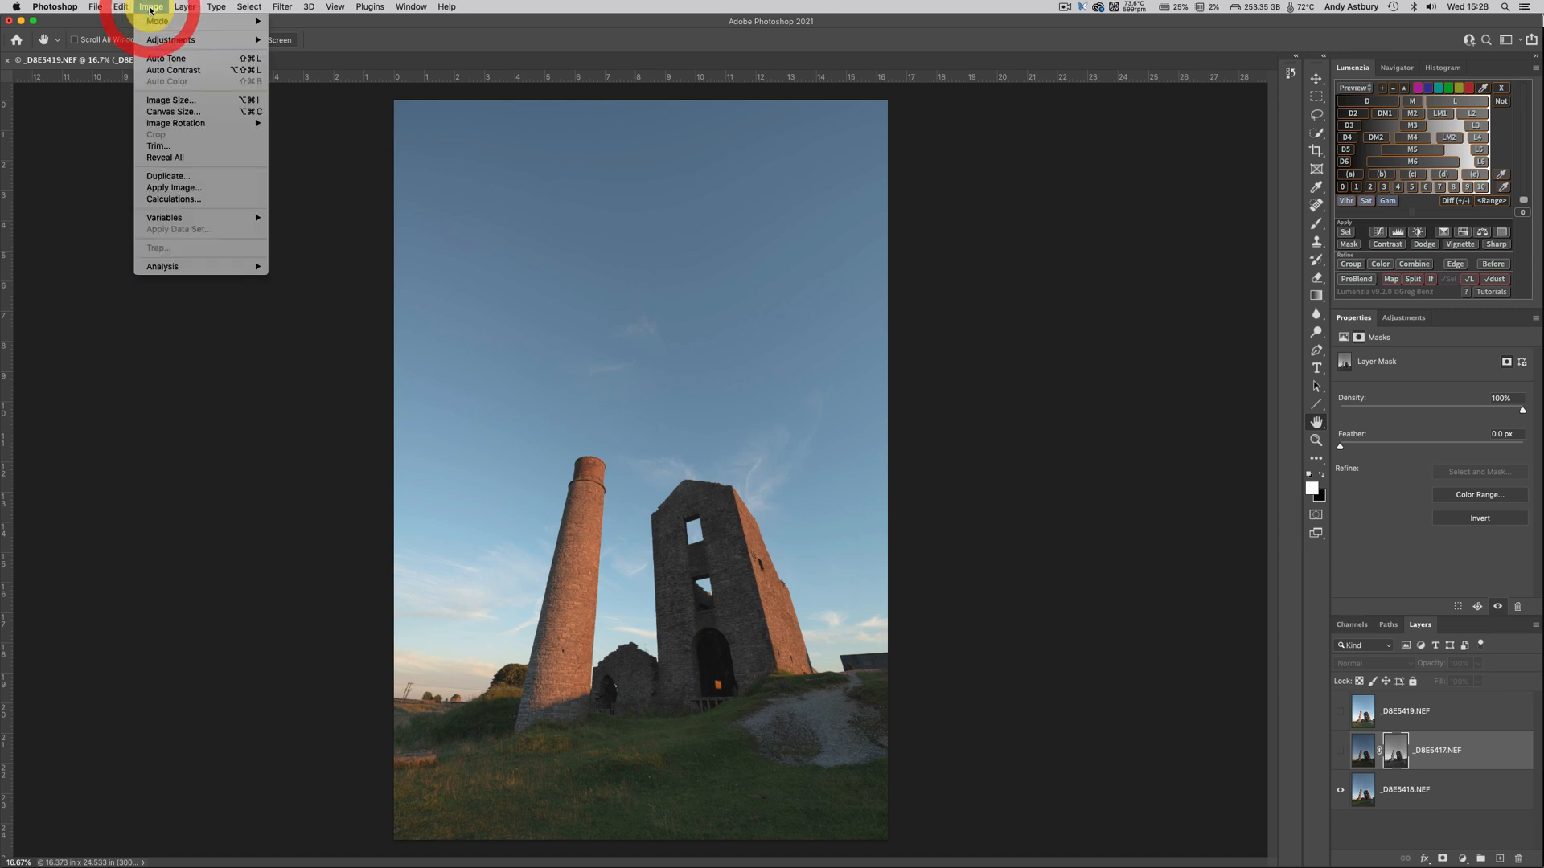
click(163, 187)
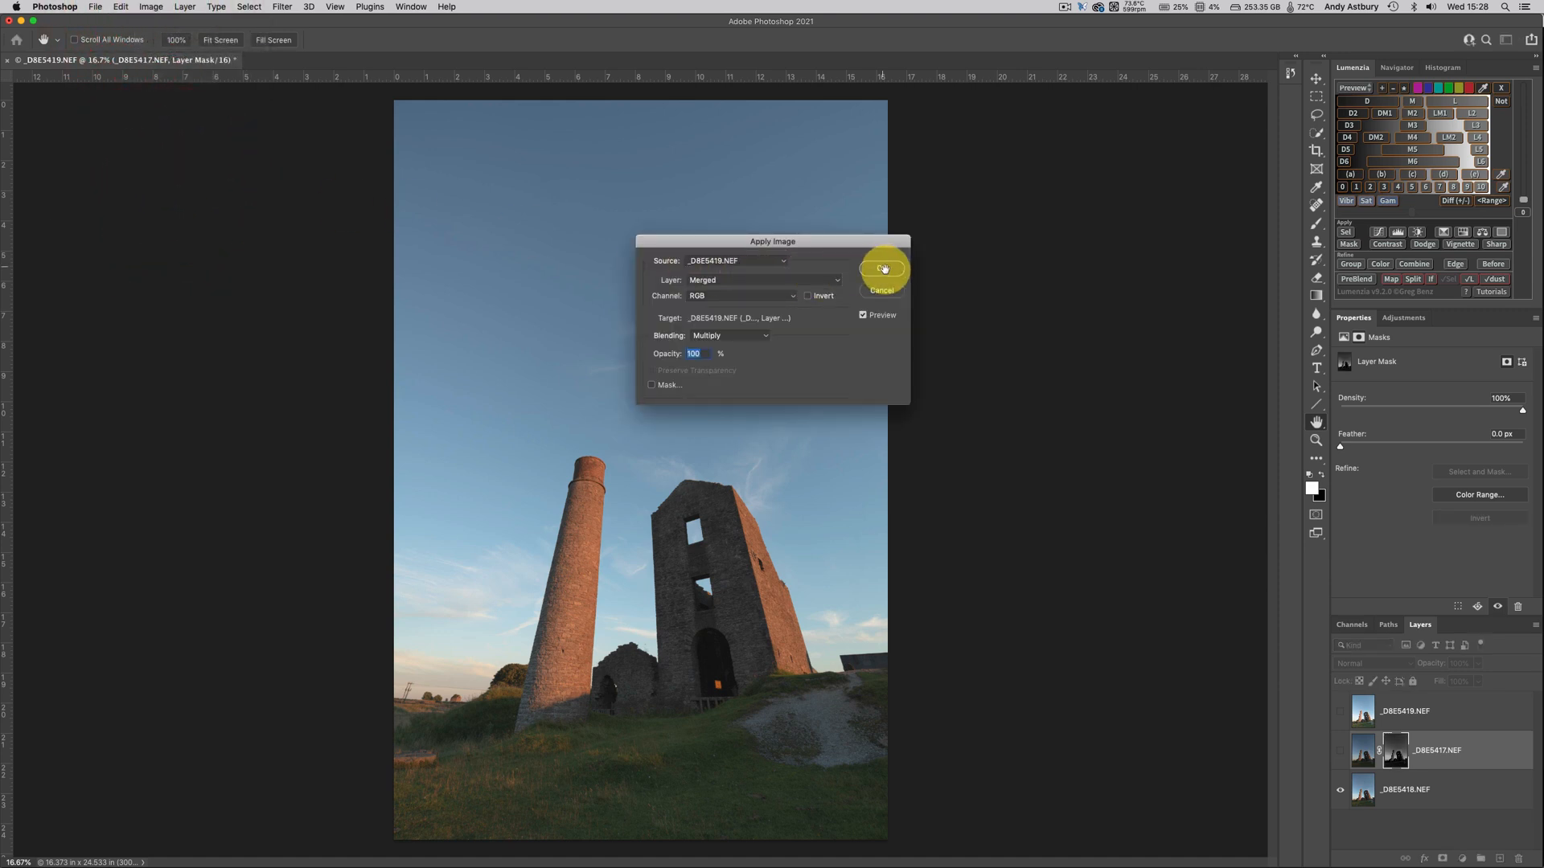
click(883, 268)
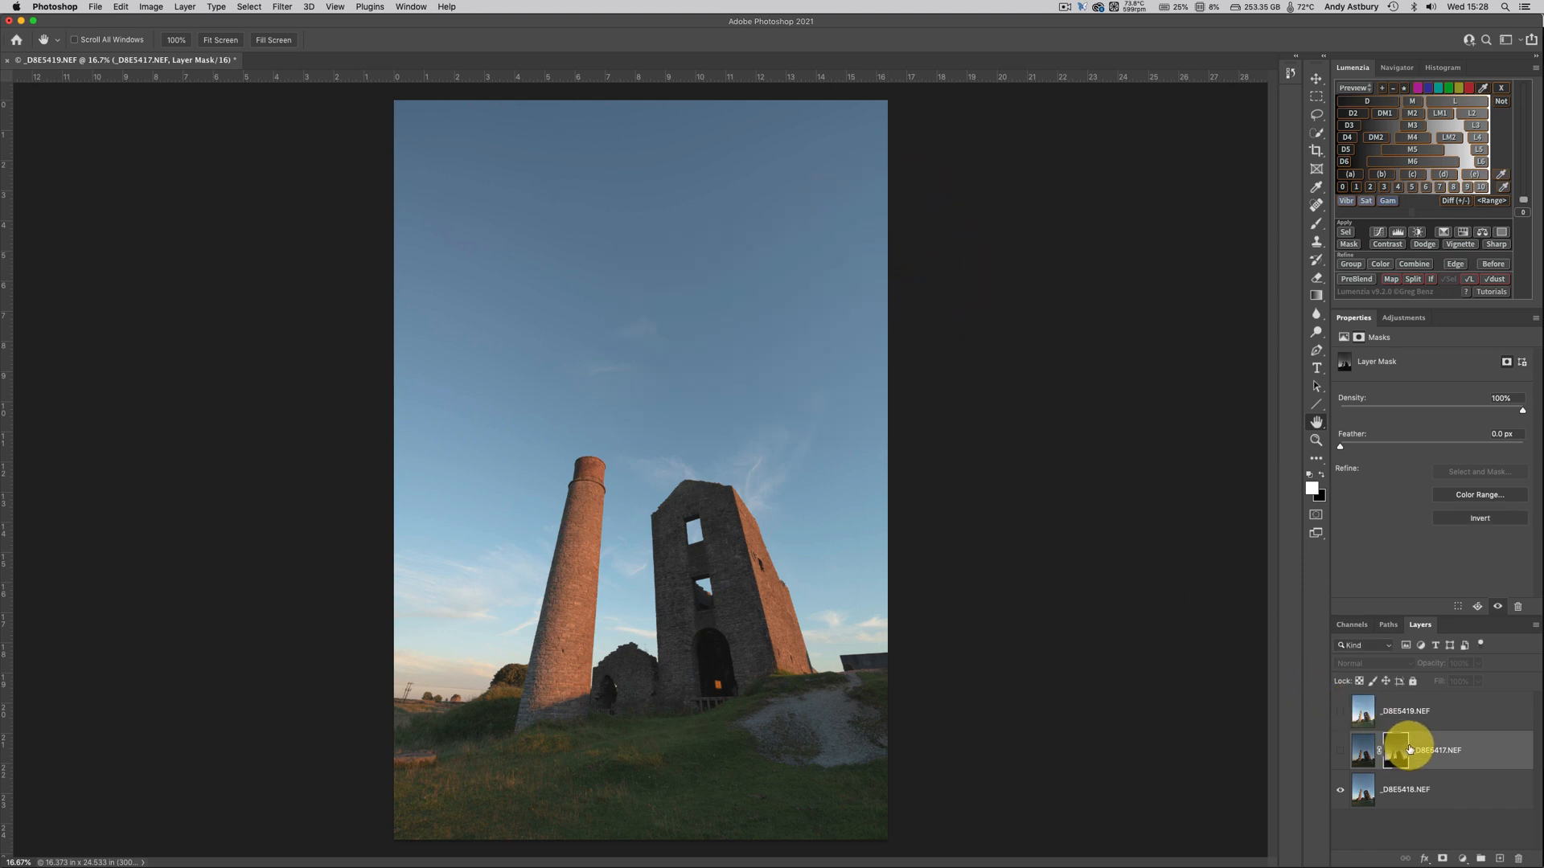
- Examine the twice-applied mask of _D8E5417.NEF on its own and compare the sky and buildings with the layer hidden and shown, leaving it visible
key(alt)
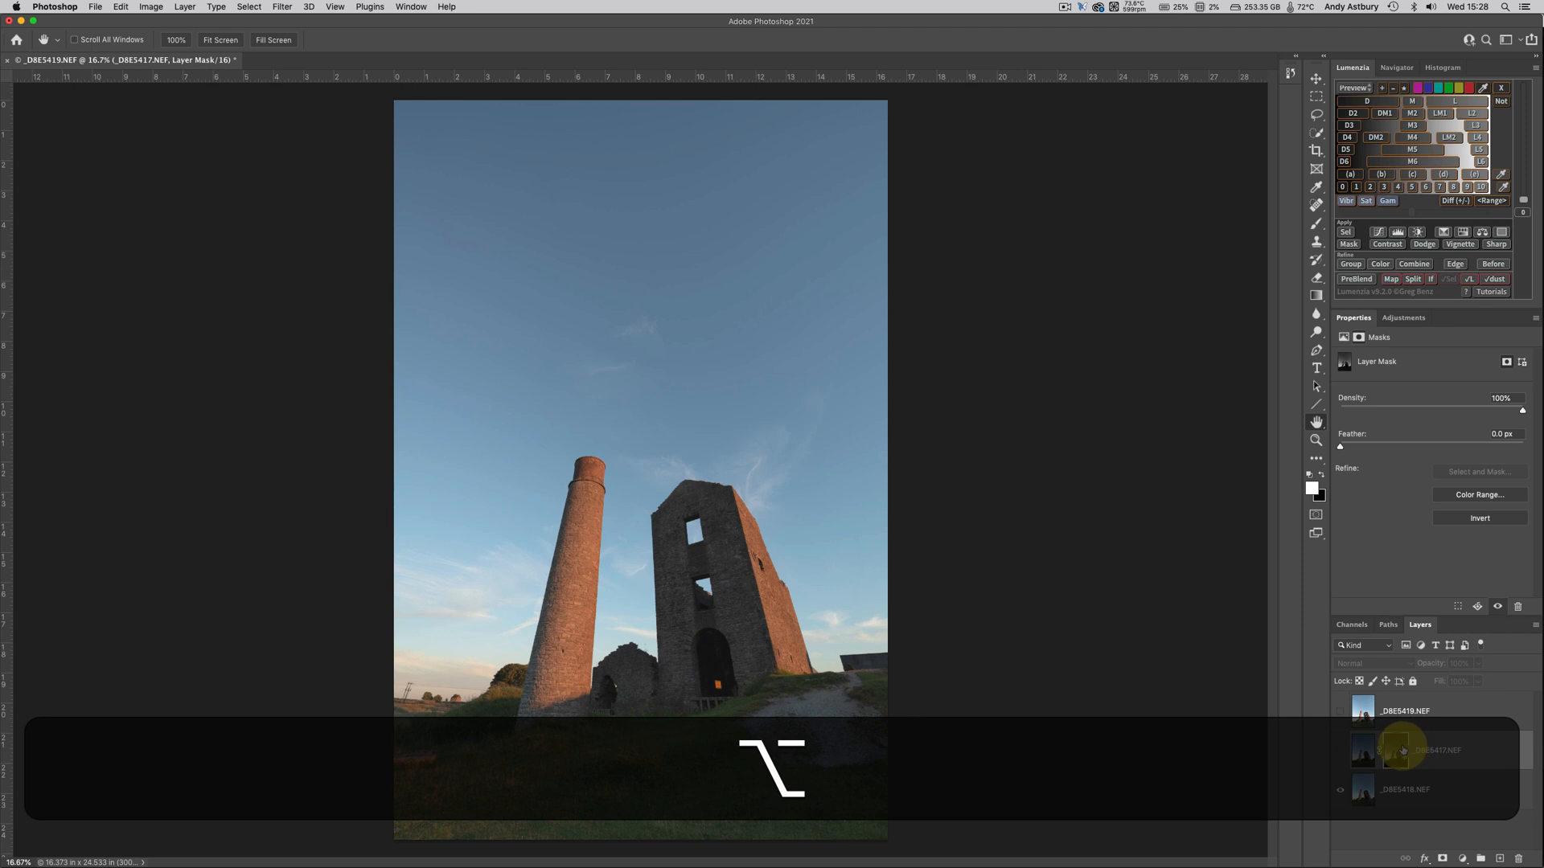
alt+click(1407, 750)
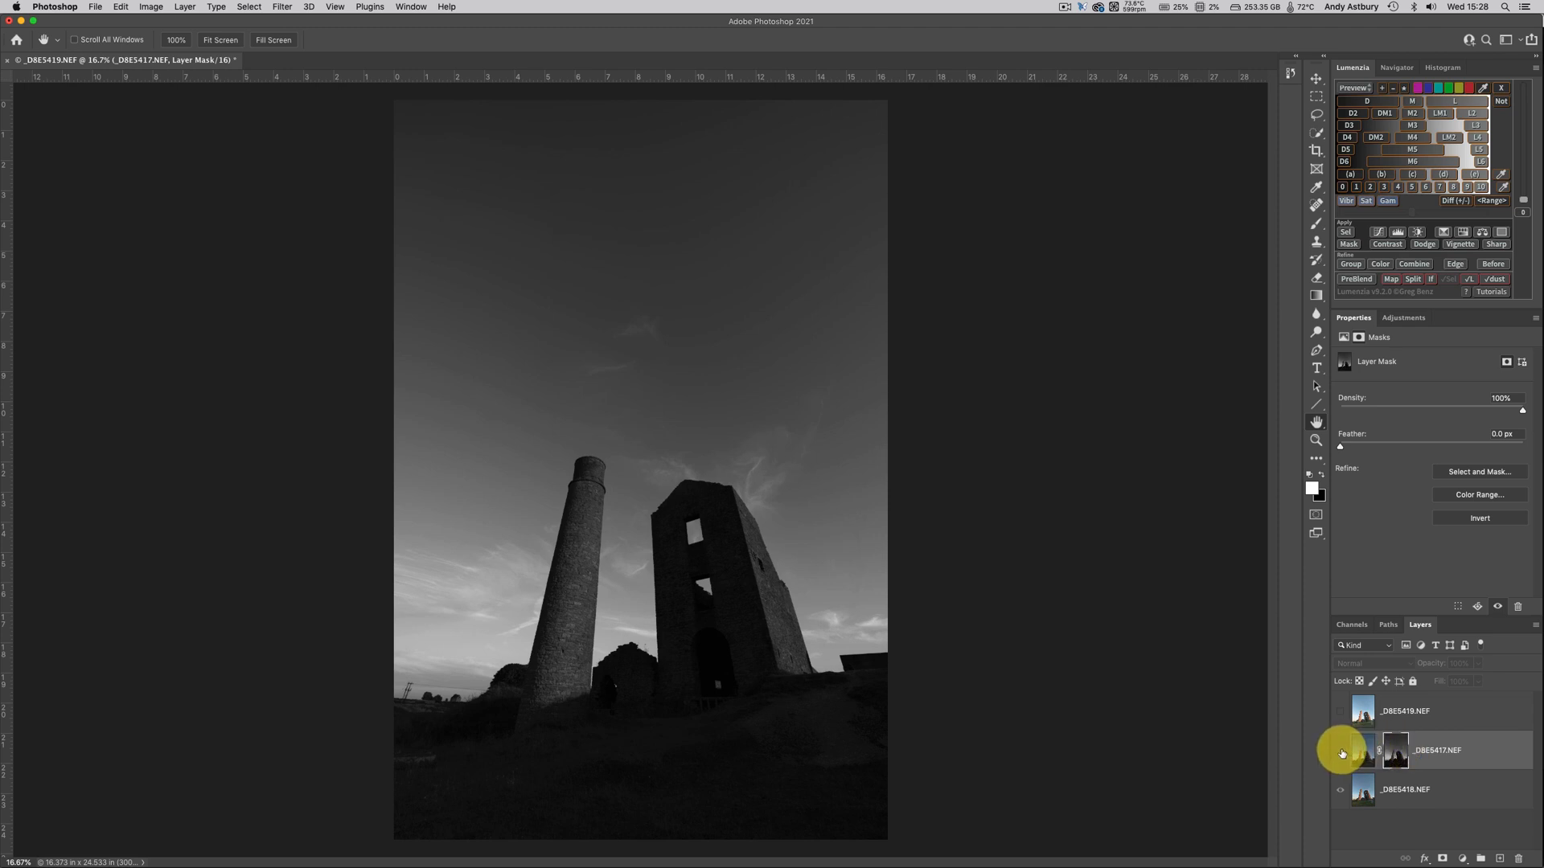
click(1341, 753)
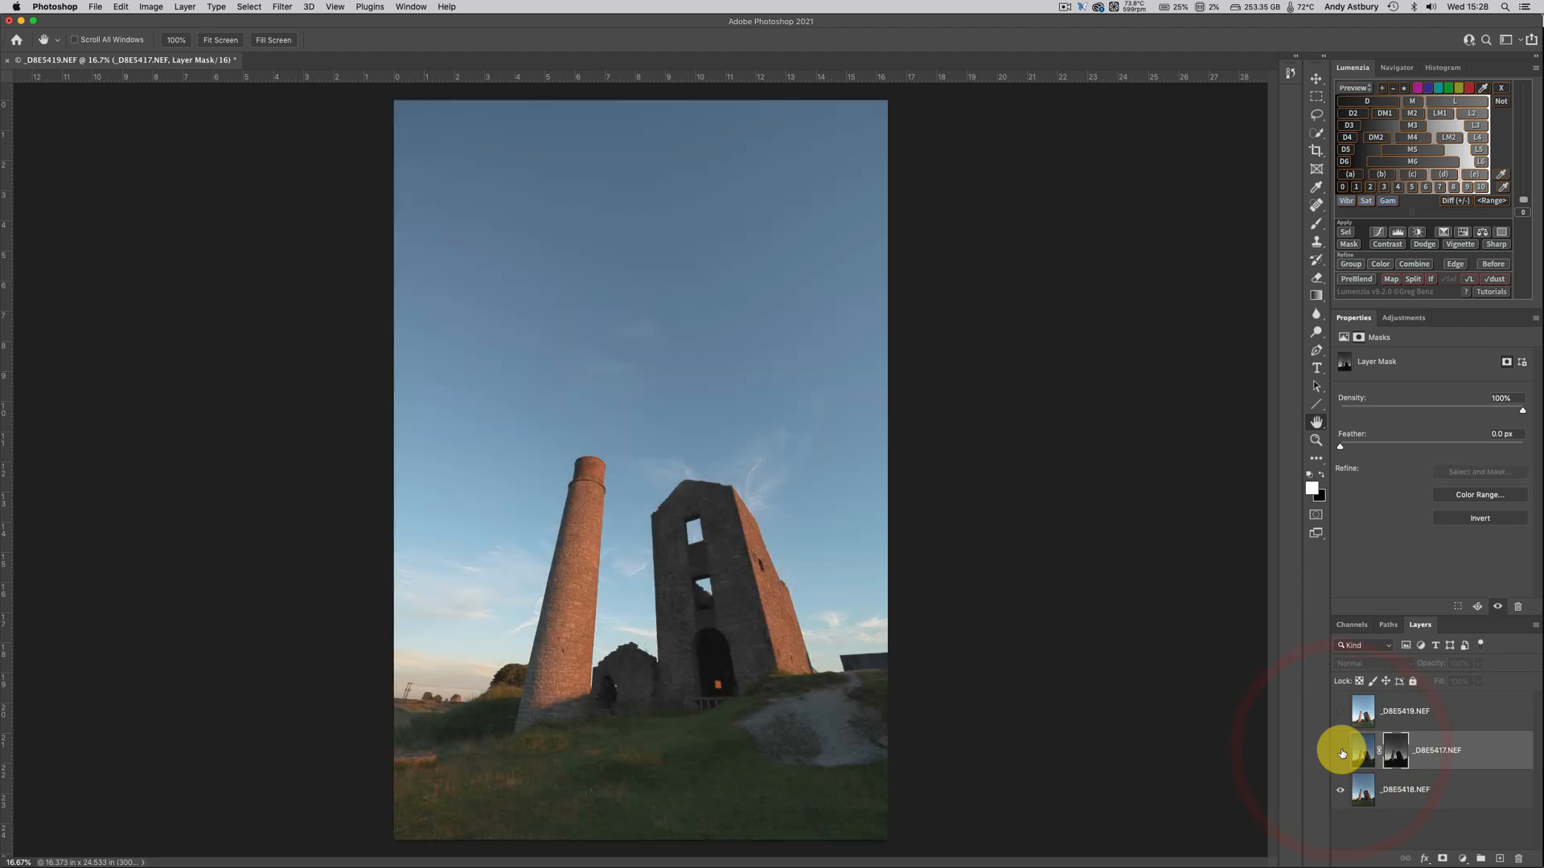
click(1341, 754)
click(1341, 753)
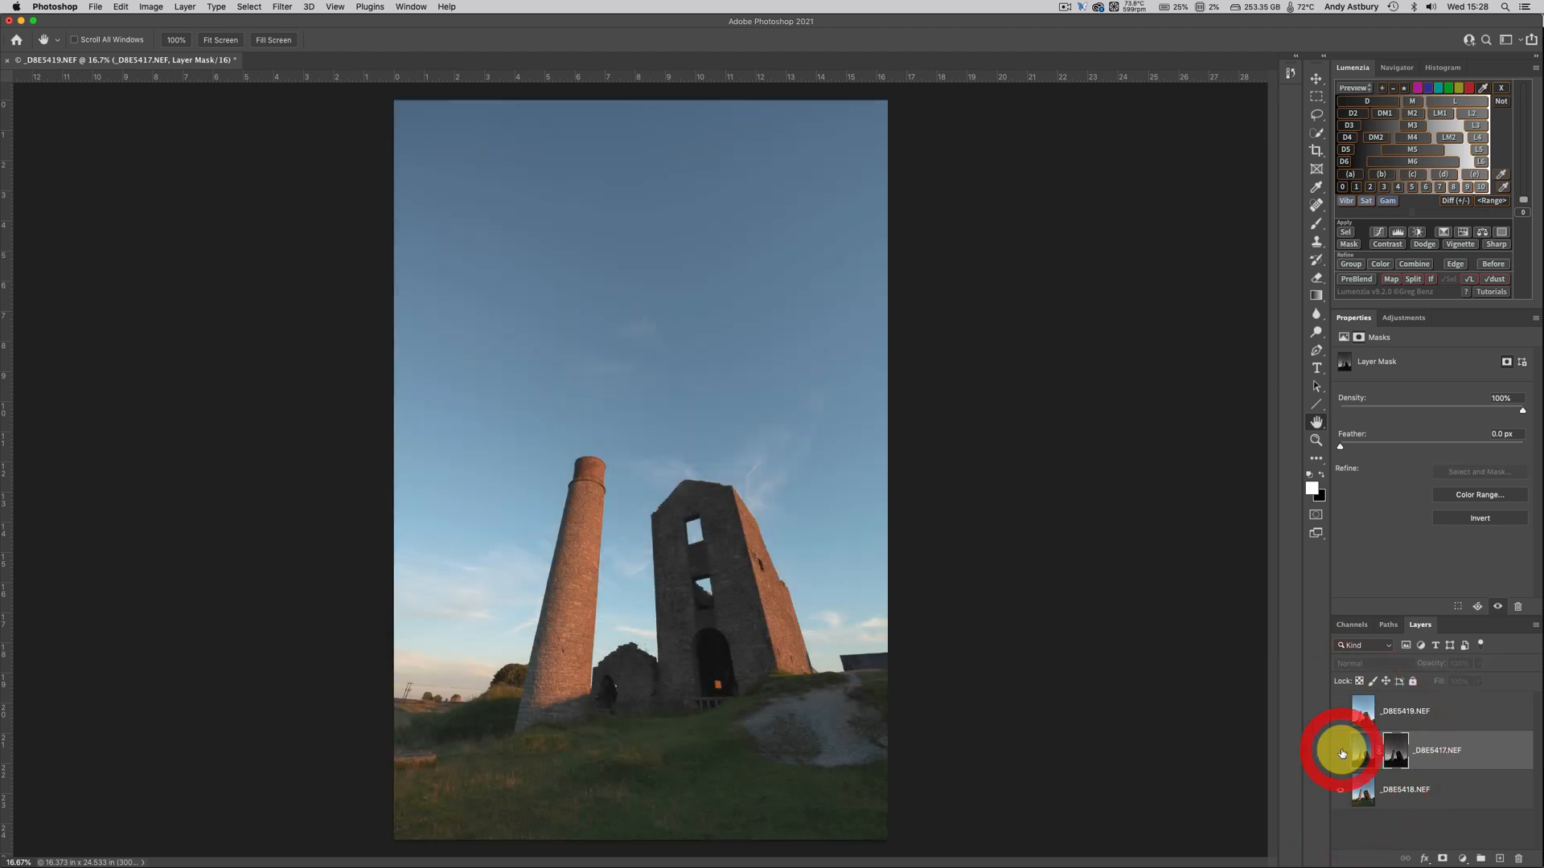
click(1341, 753)
click(1341, 754)
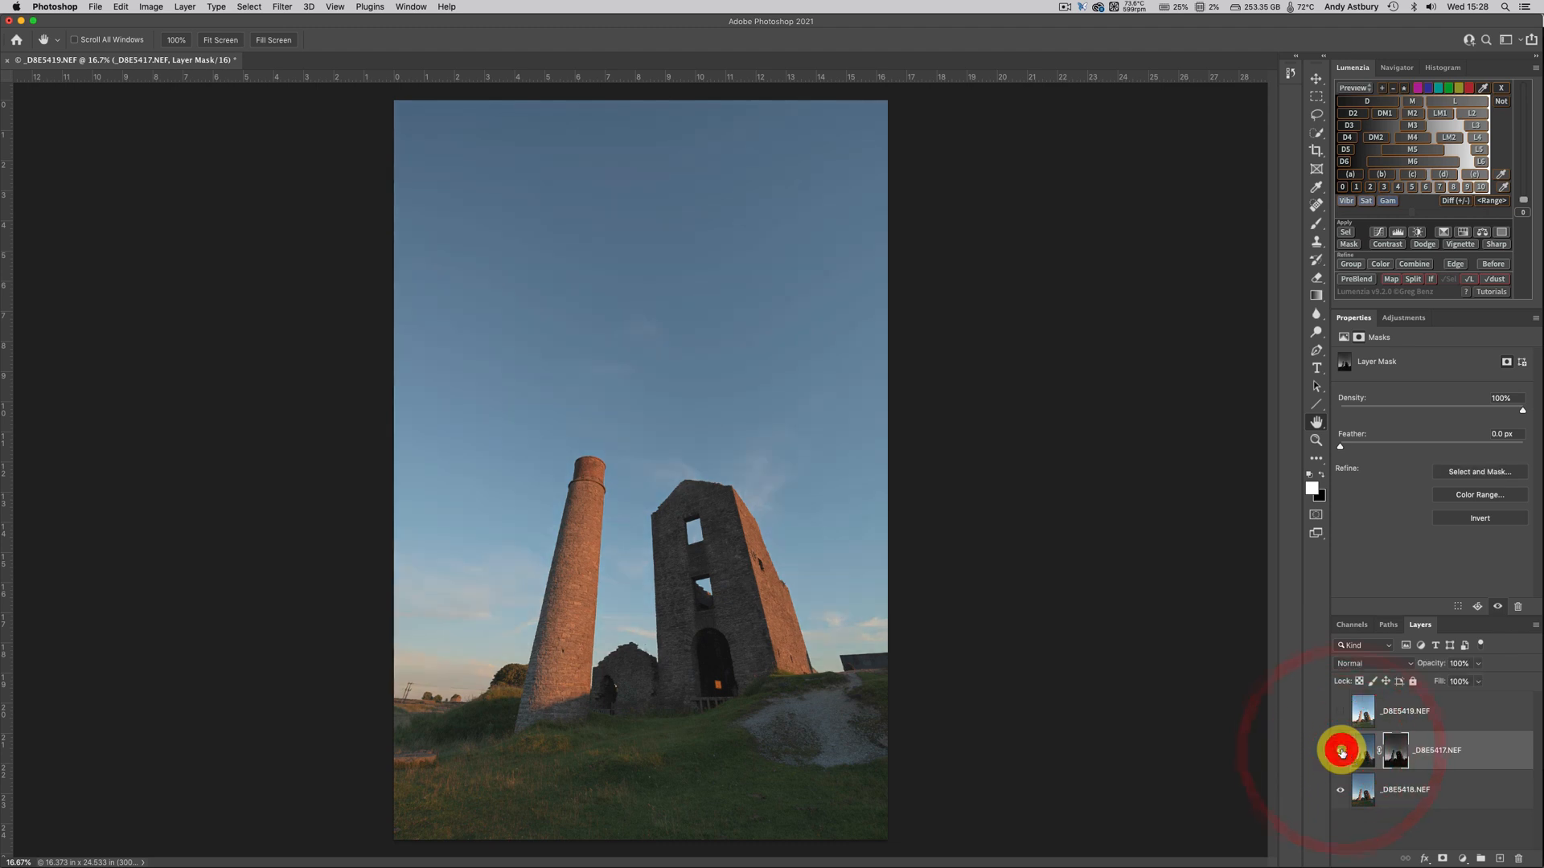
click(1341, 753)
click(1341, 753)
click(1341, 754)
click(1341, 753)
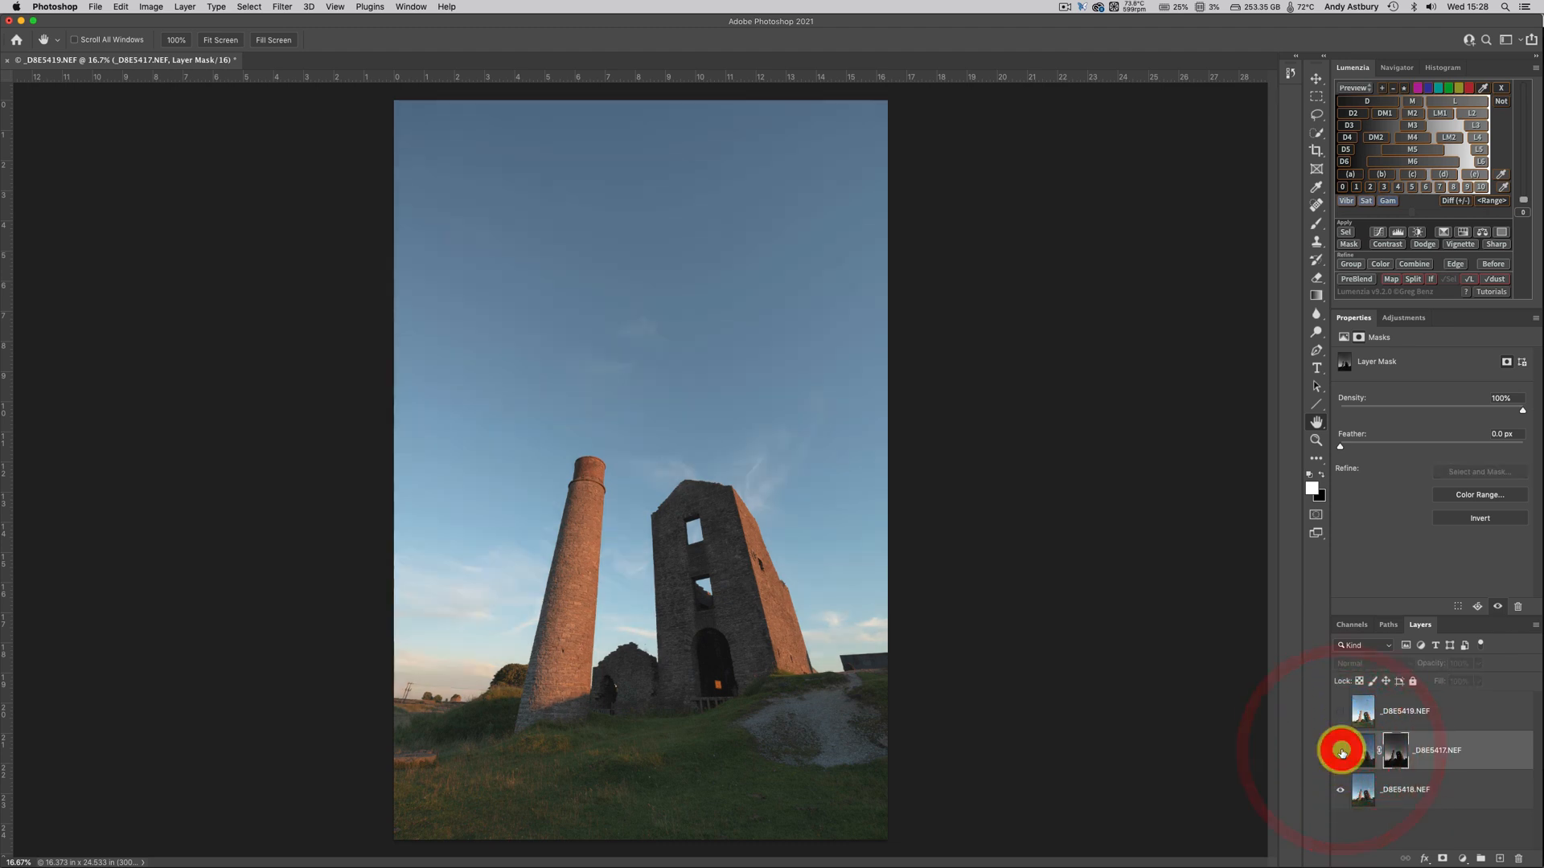
click(1341, 753)
click(1341, 753)
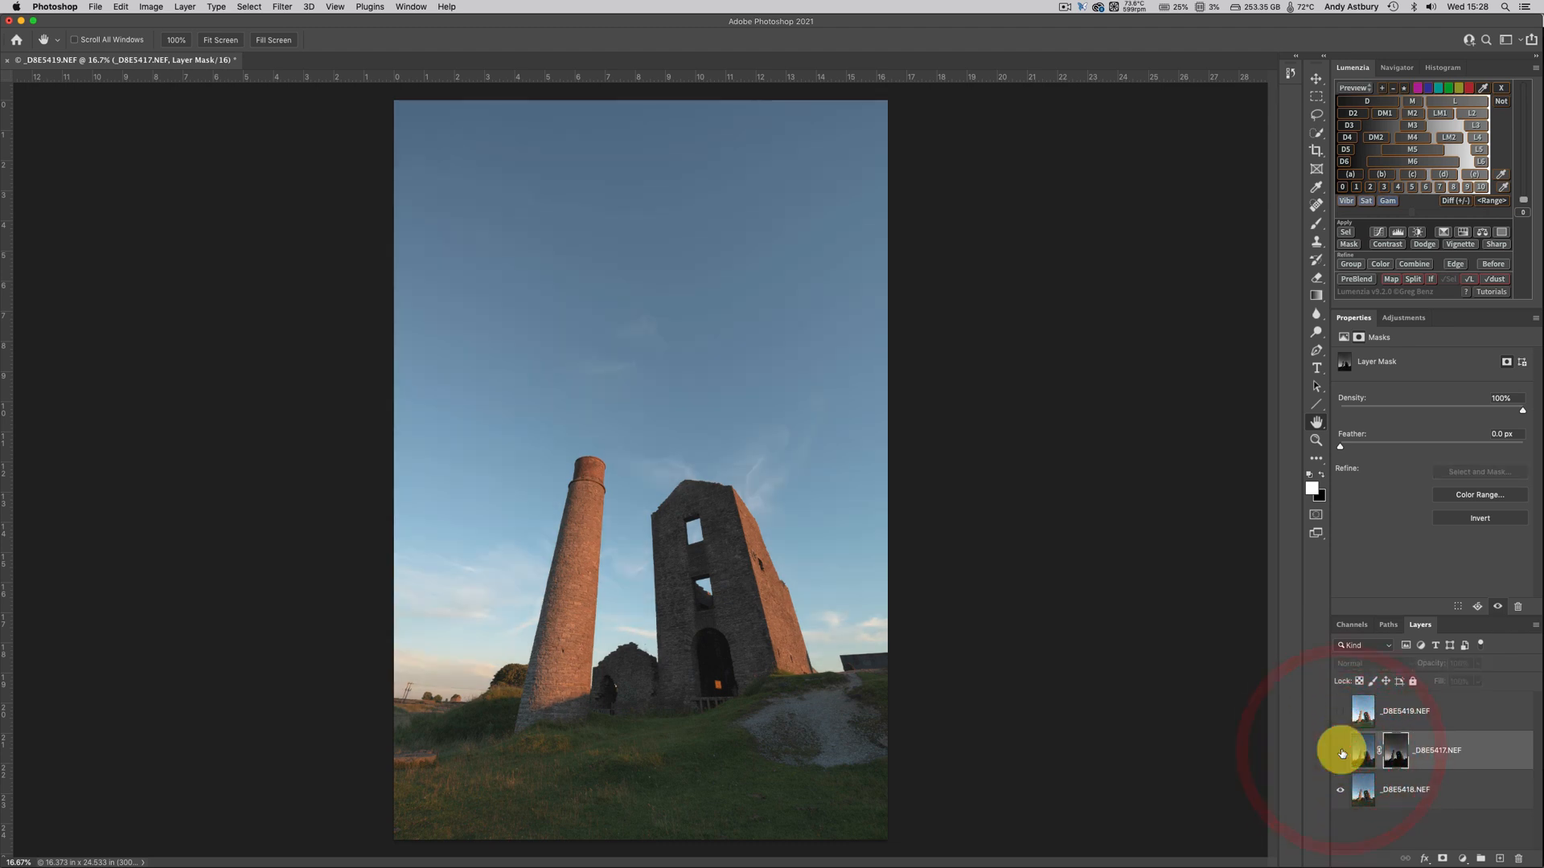
click(1341, 754)
click(1341, 753)
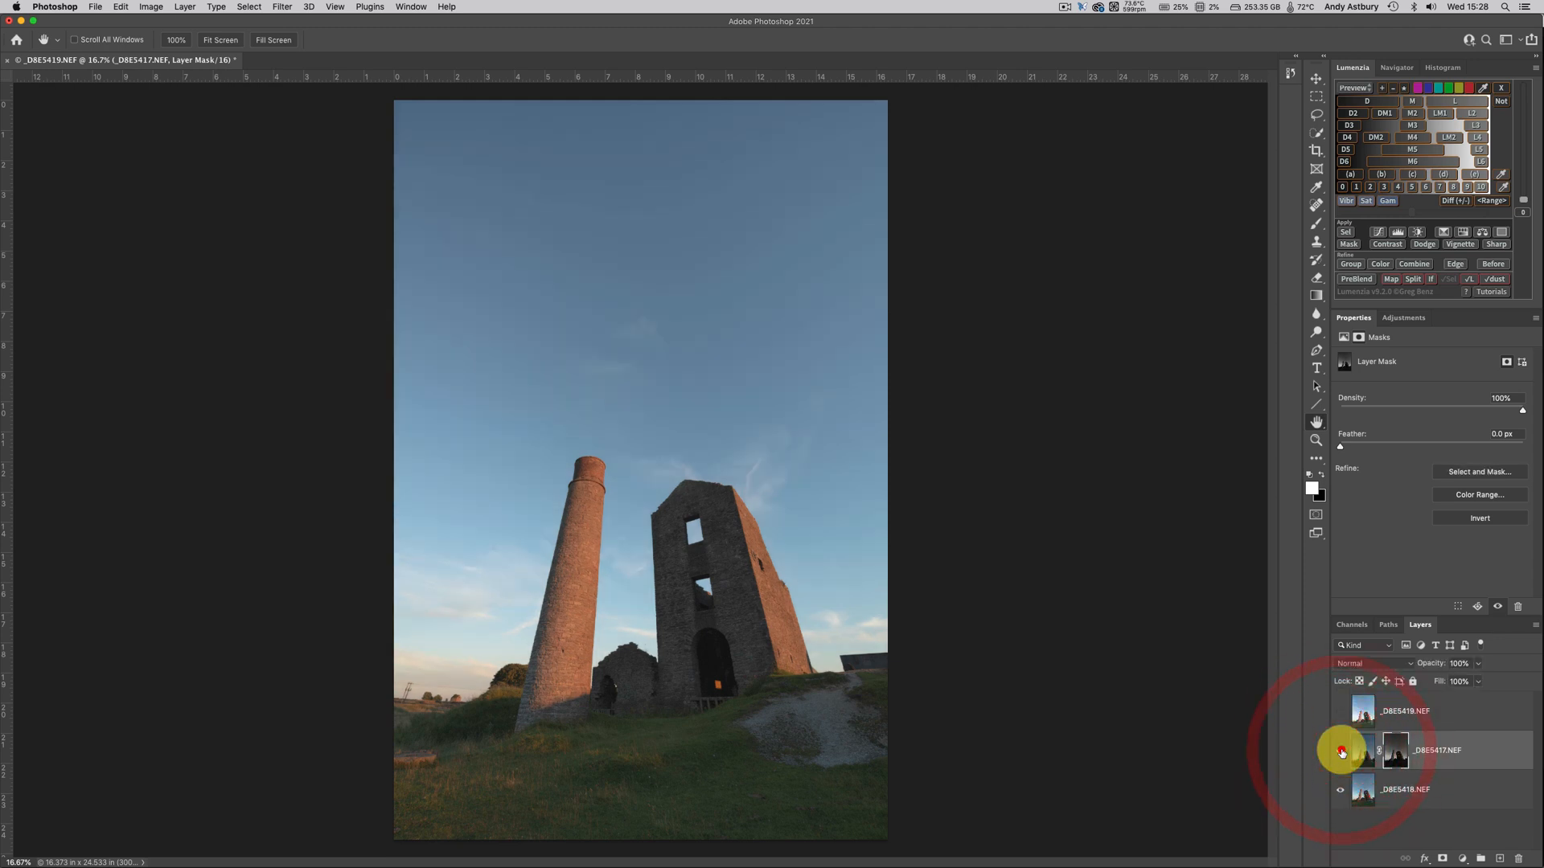
click(1341, 753)
click(1341, 753)
click(1341, 753)
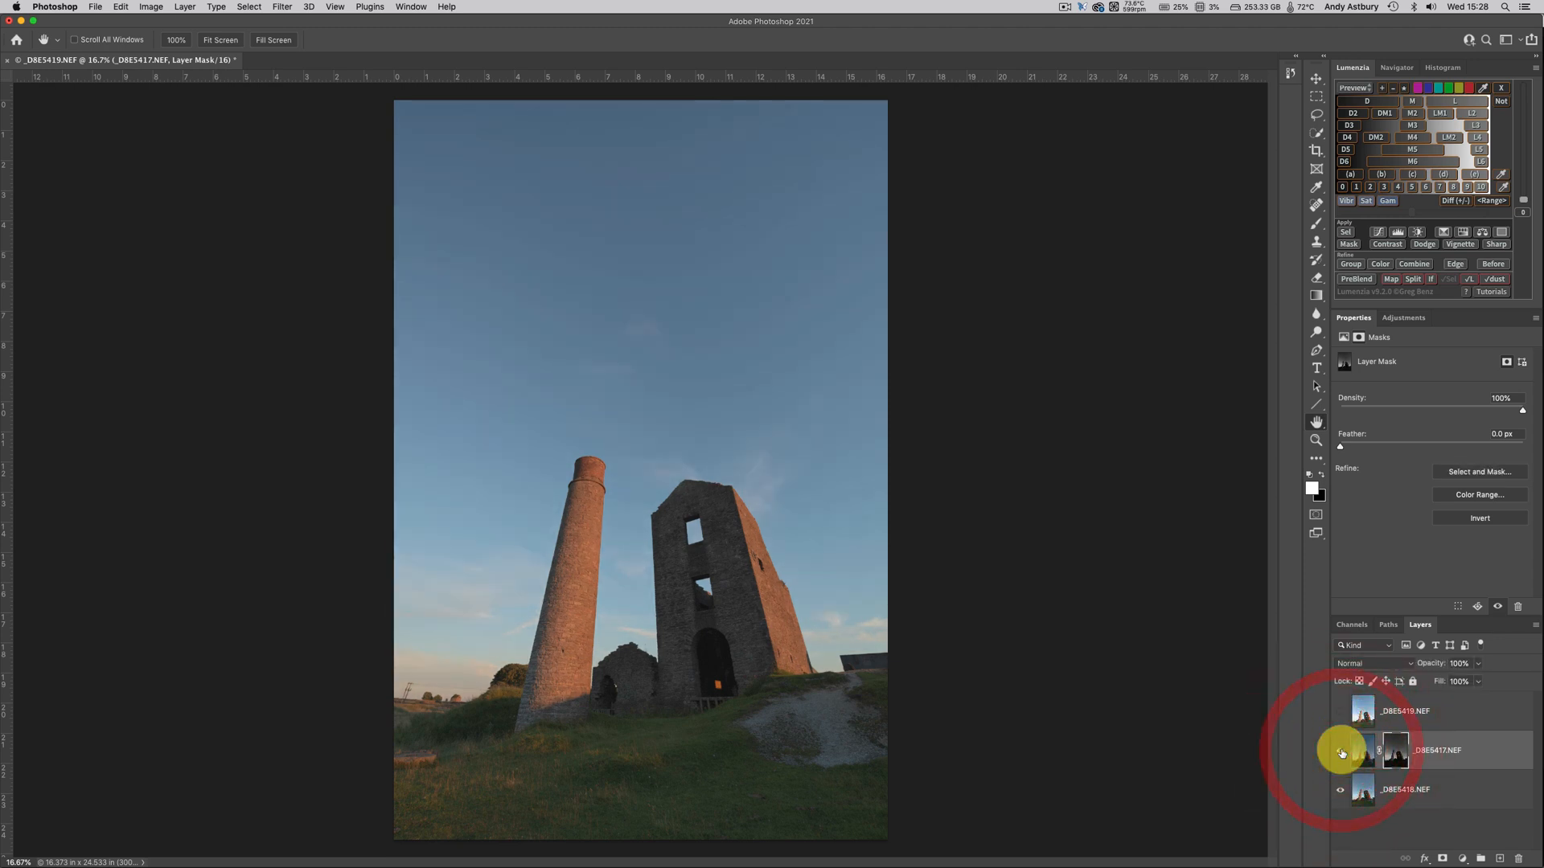
click(1341, 753)
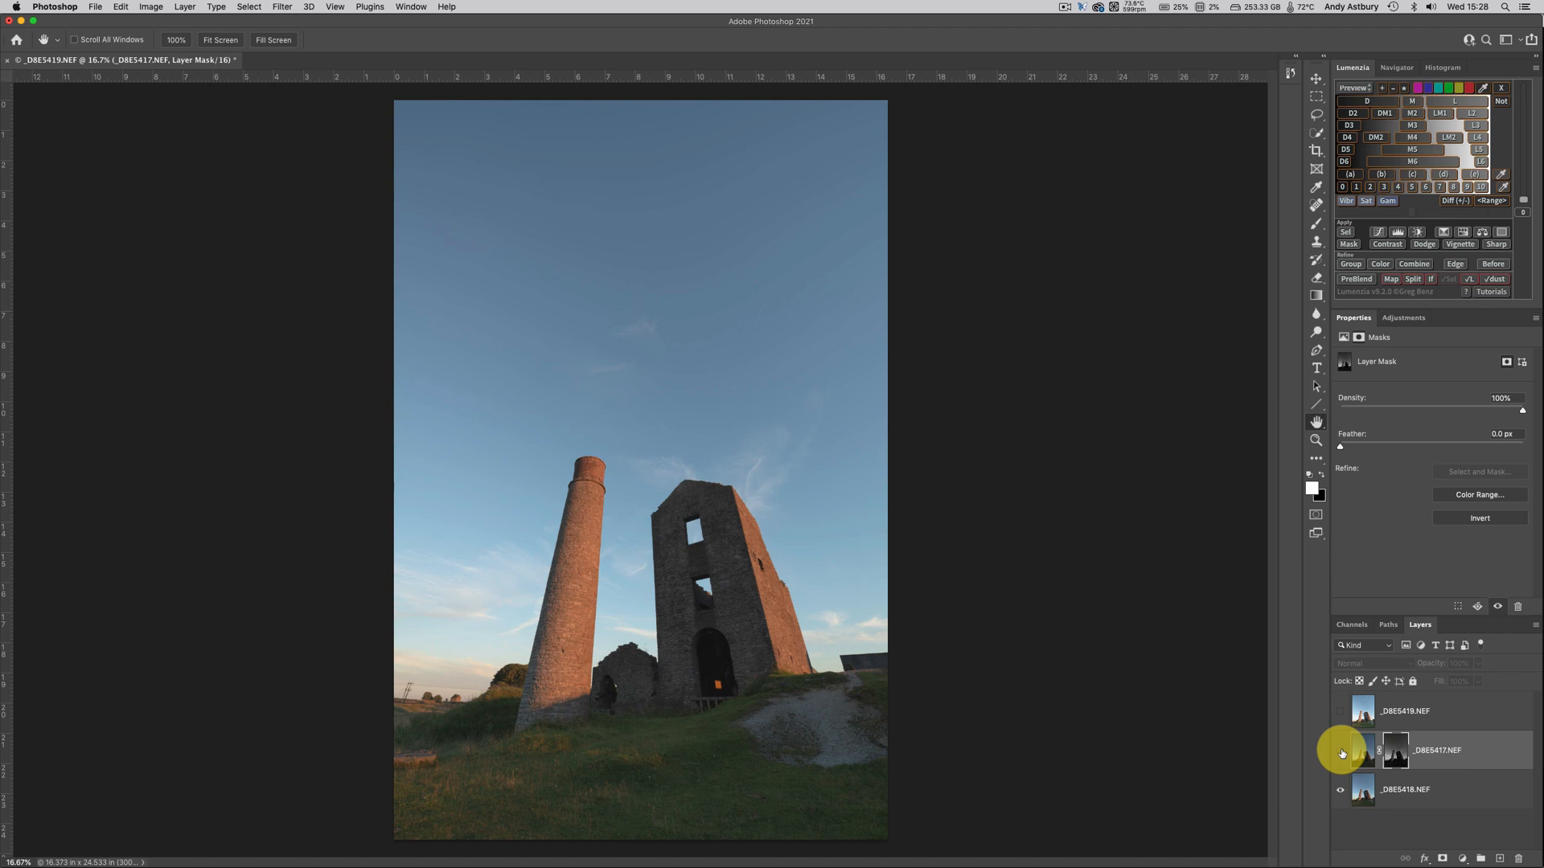
click(1341, 753)
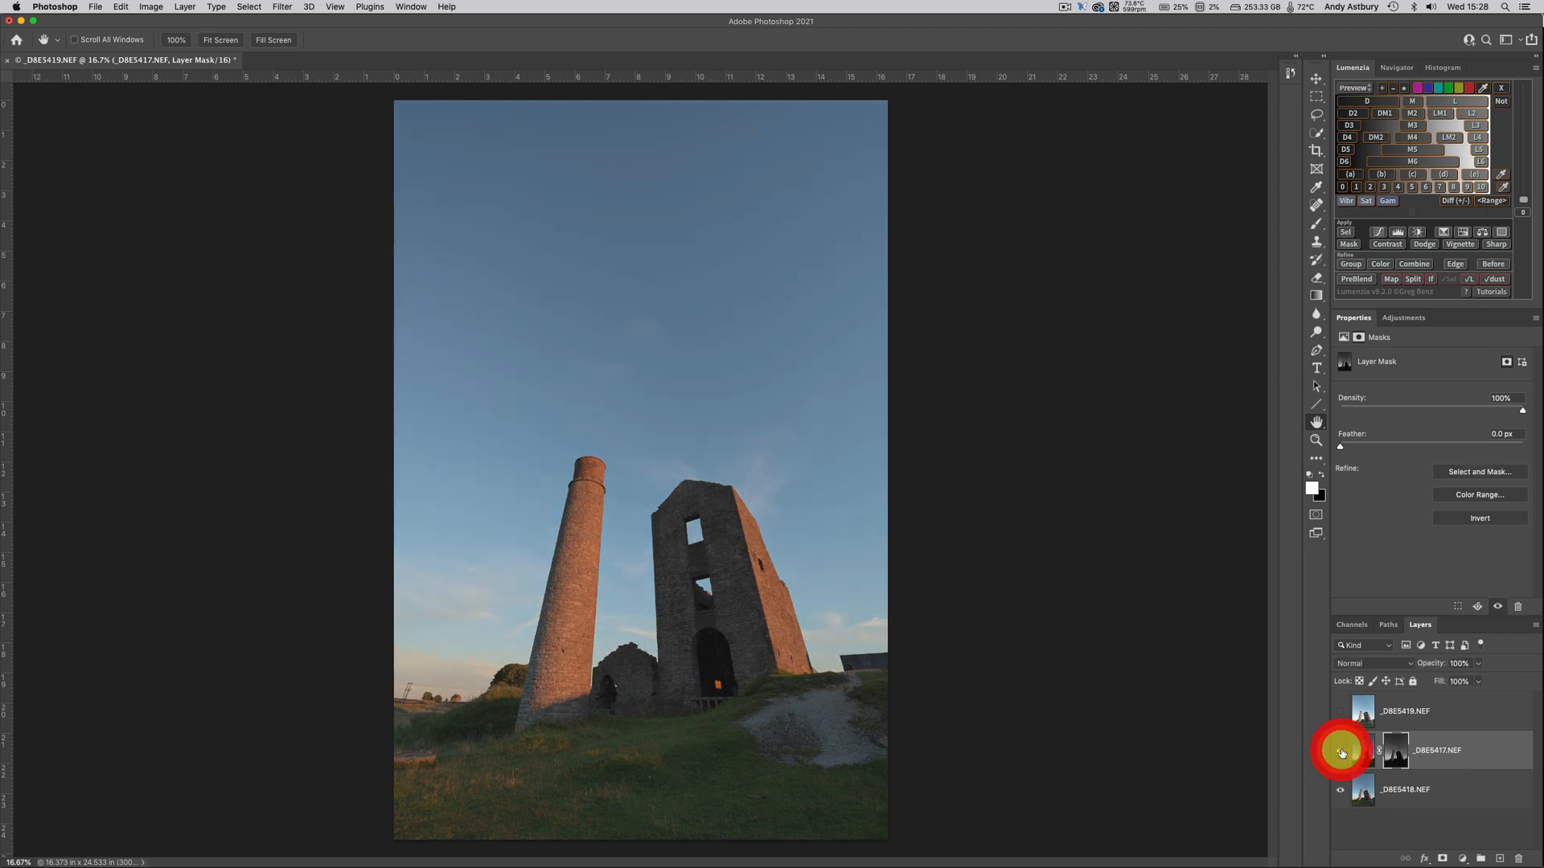
click(1341, 753)
click(1341, 754)
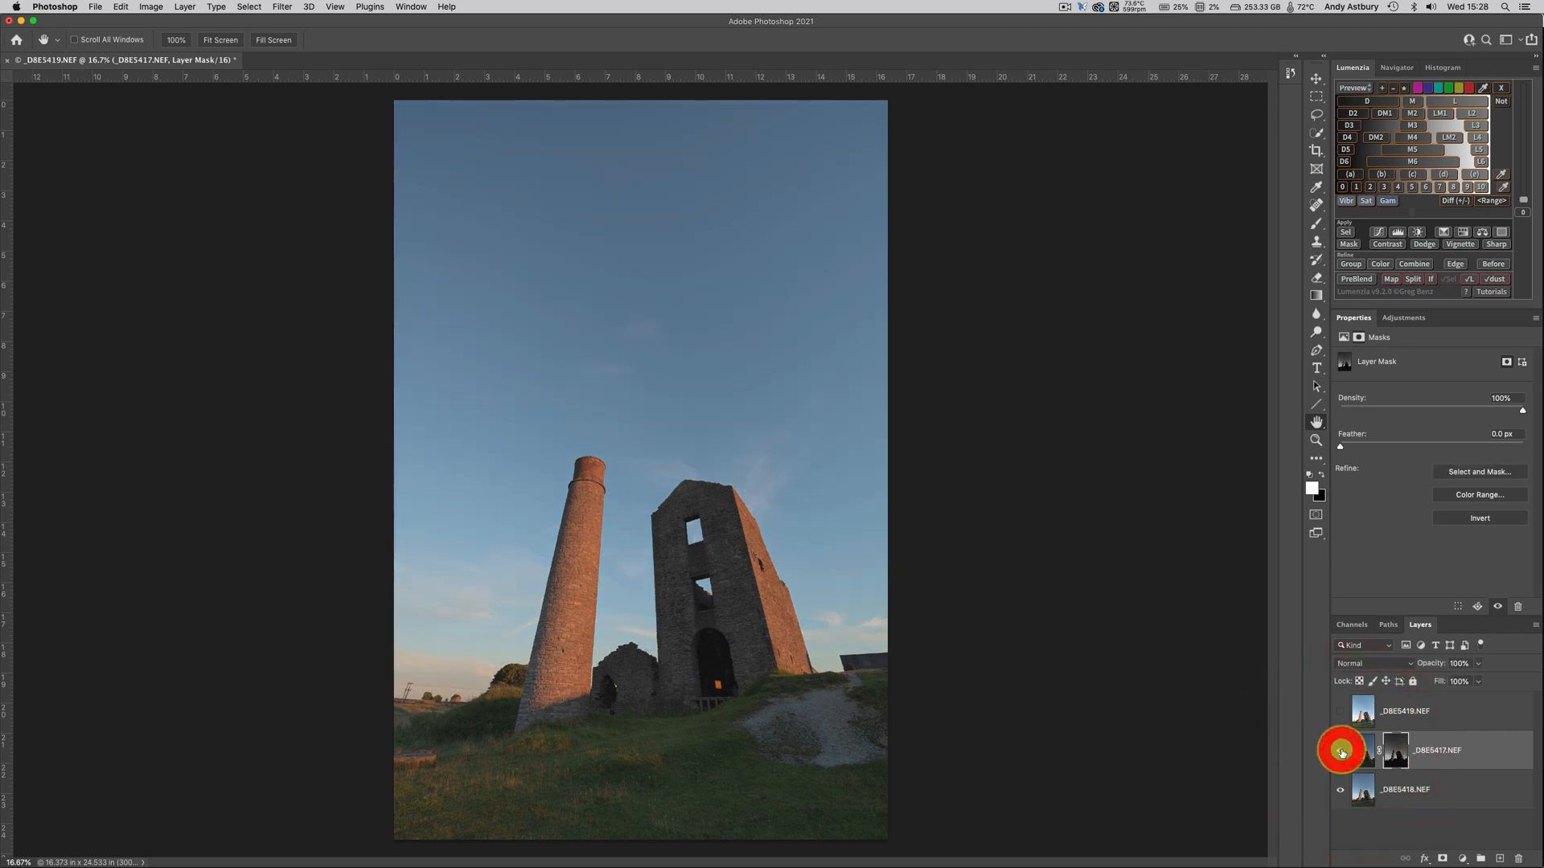
click(1341, 753)
click(1341, 753)
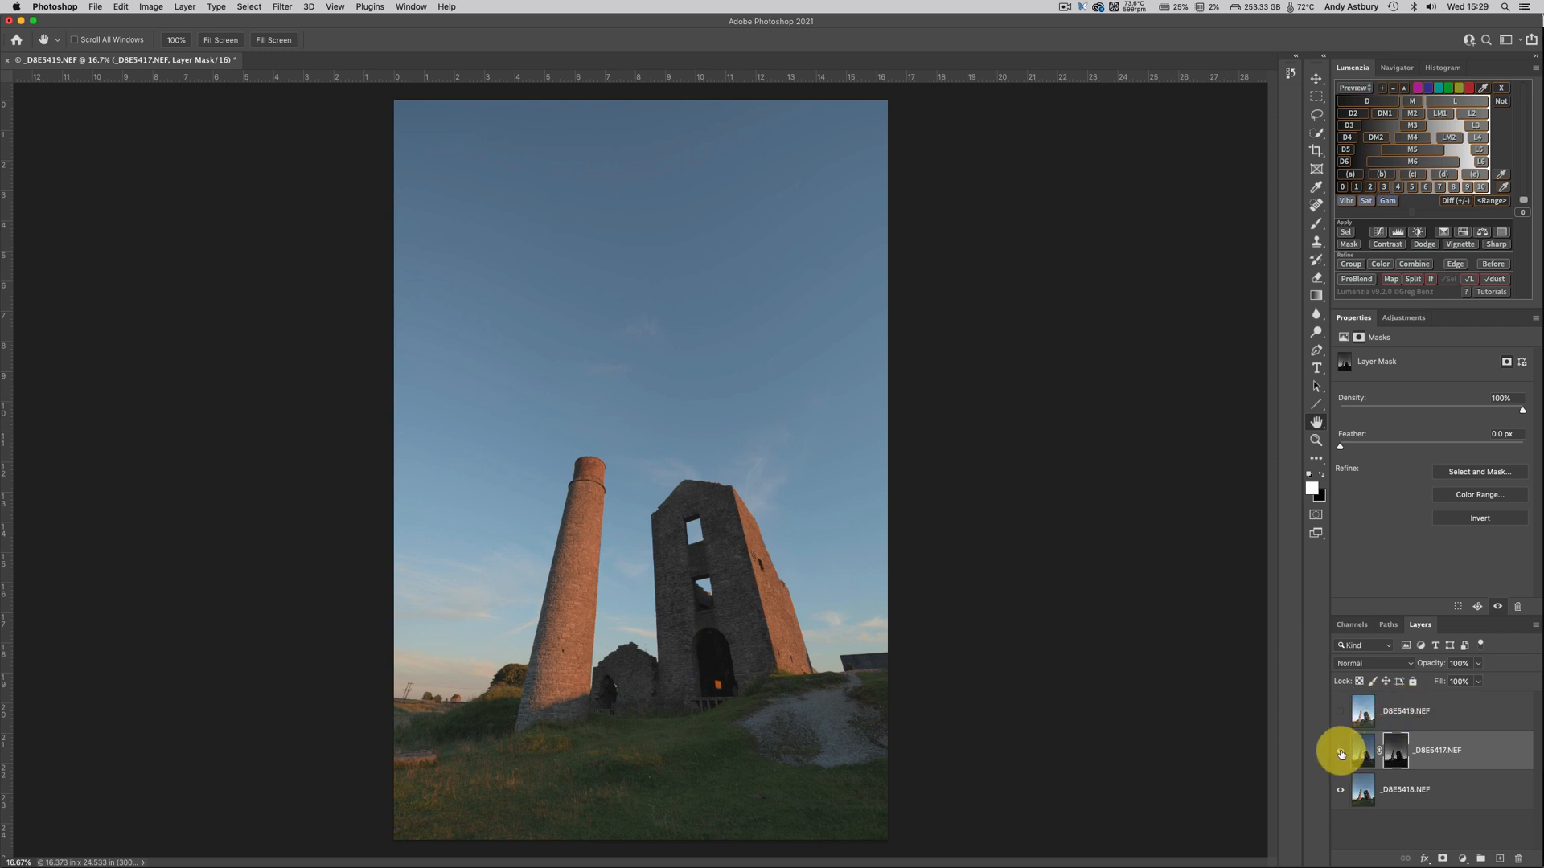
- Hide _D8E5417.NEF, add a layer mask to _D8E5419.NEF and fill it using Apply Image with Merged, inverted RGB, Multiply and 100% opacity
click(1340, 753)
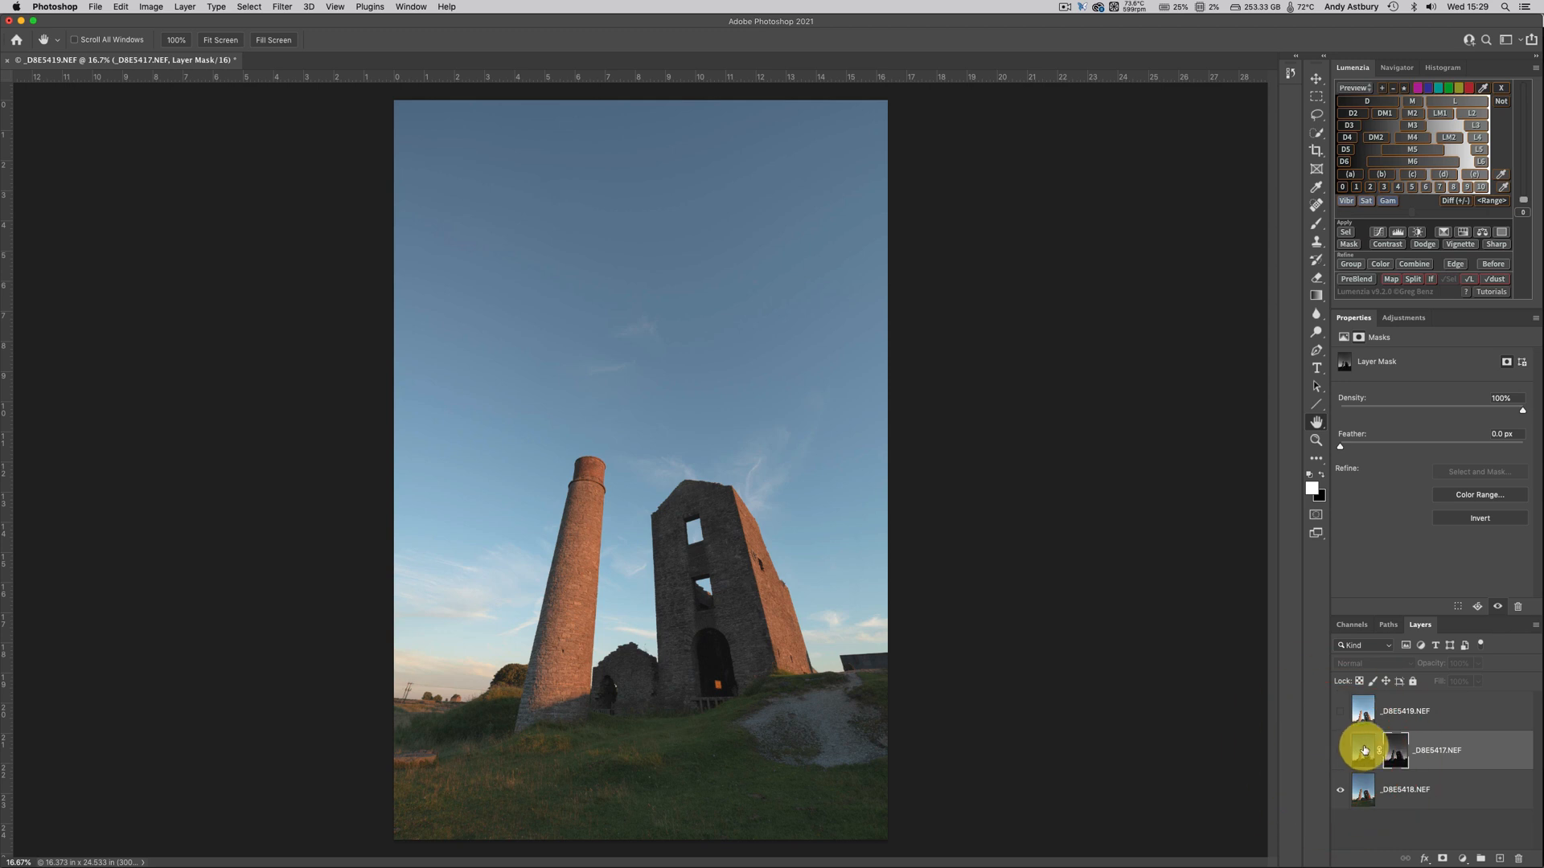
click(1403, 711)
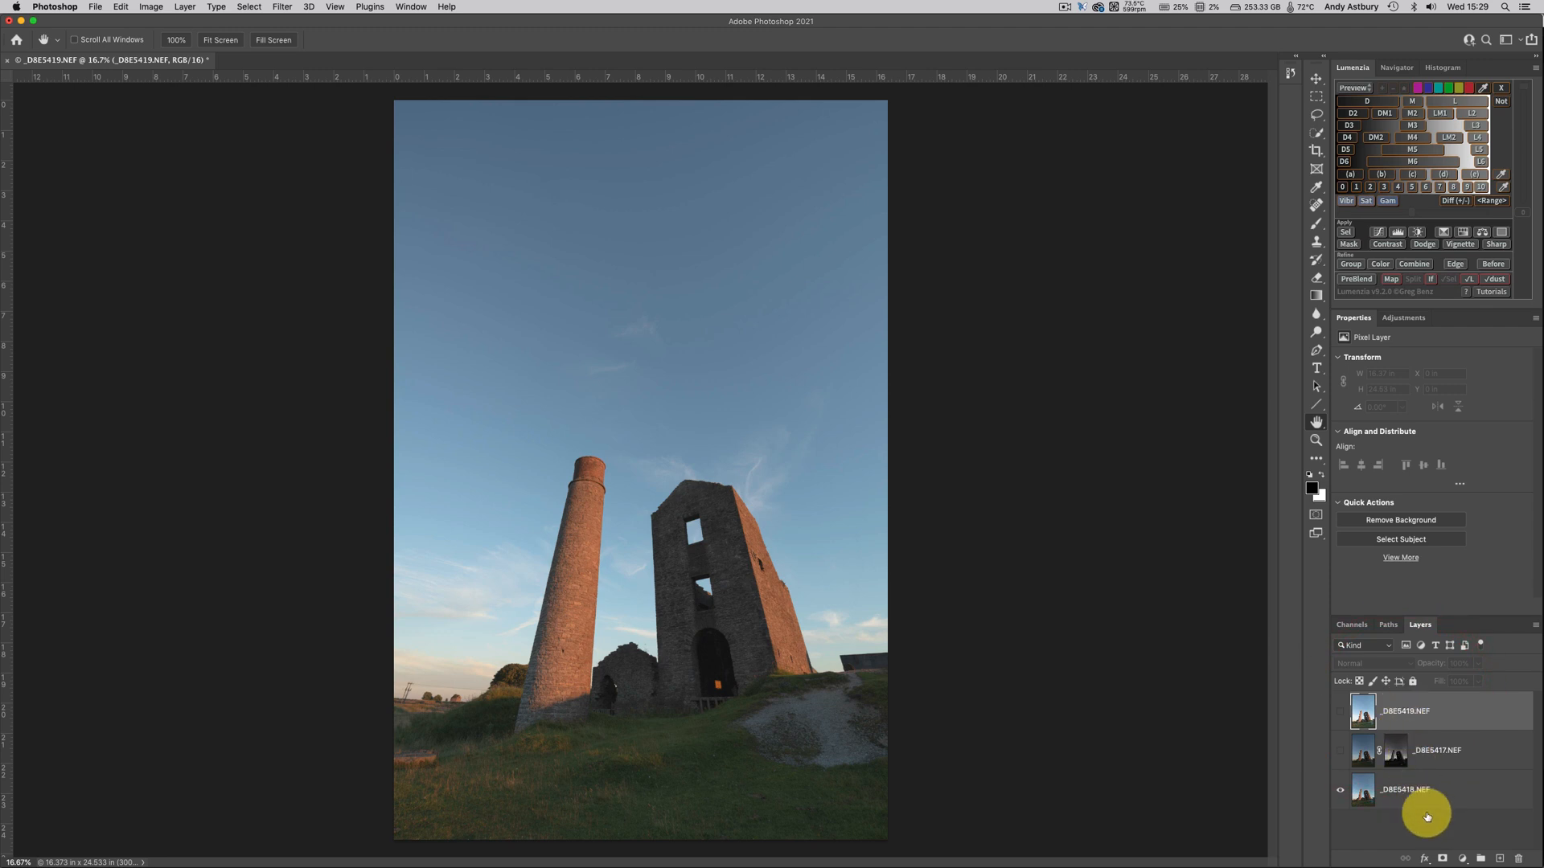
click(1441, 859)
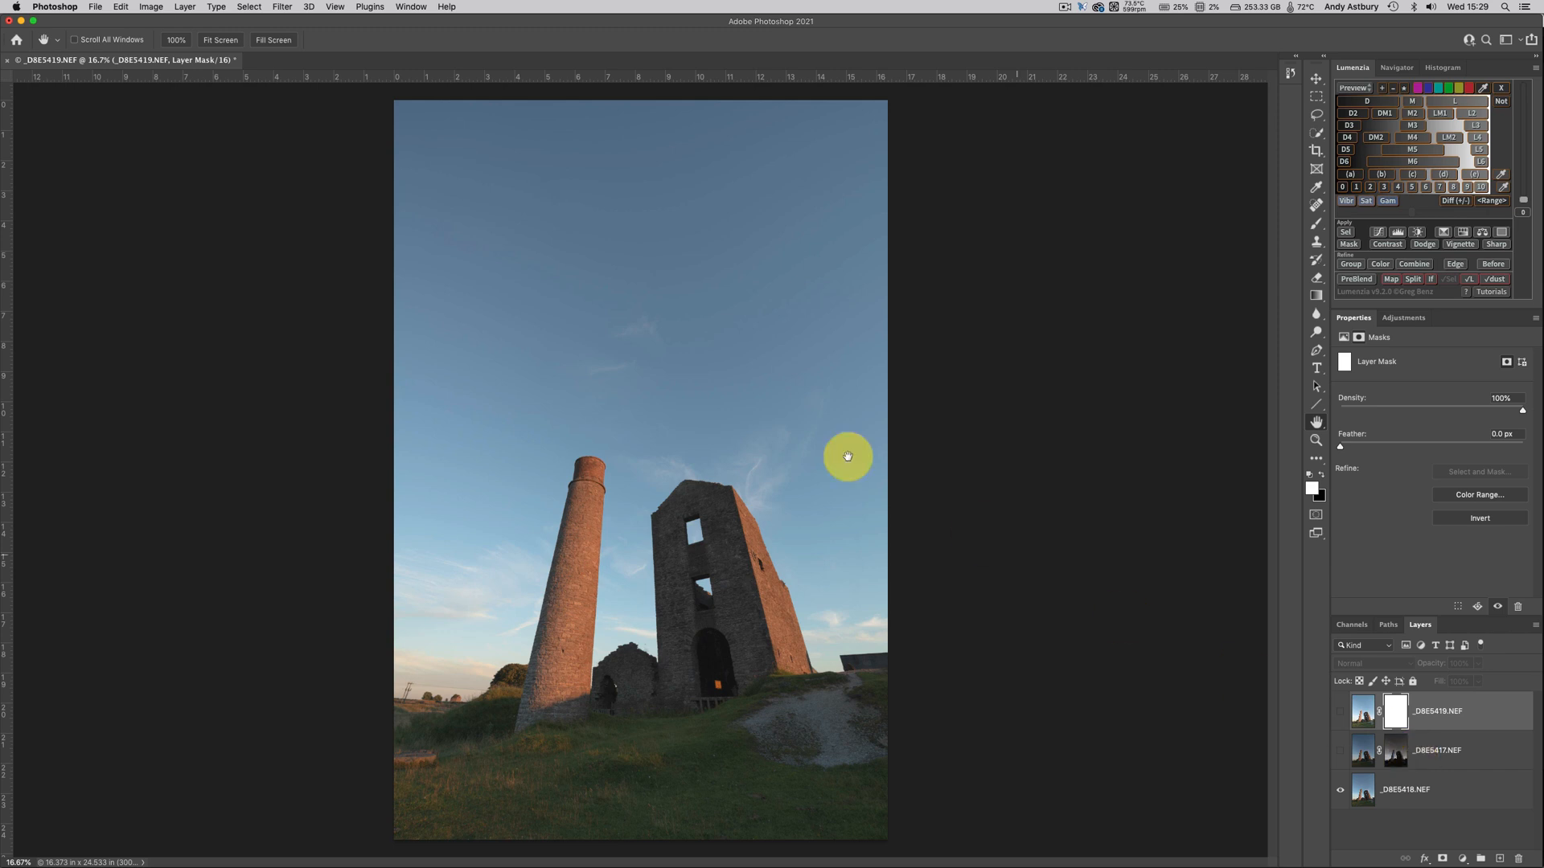
click(146, 7)
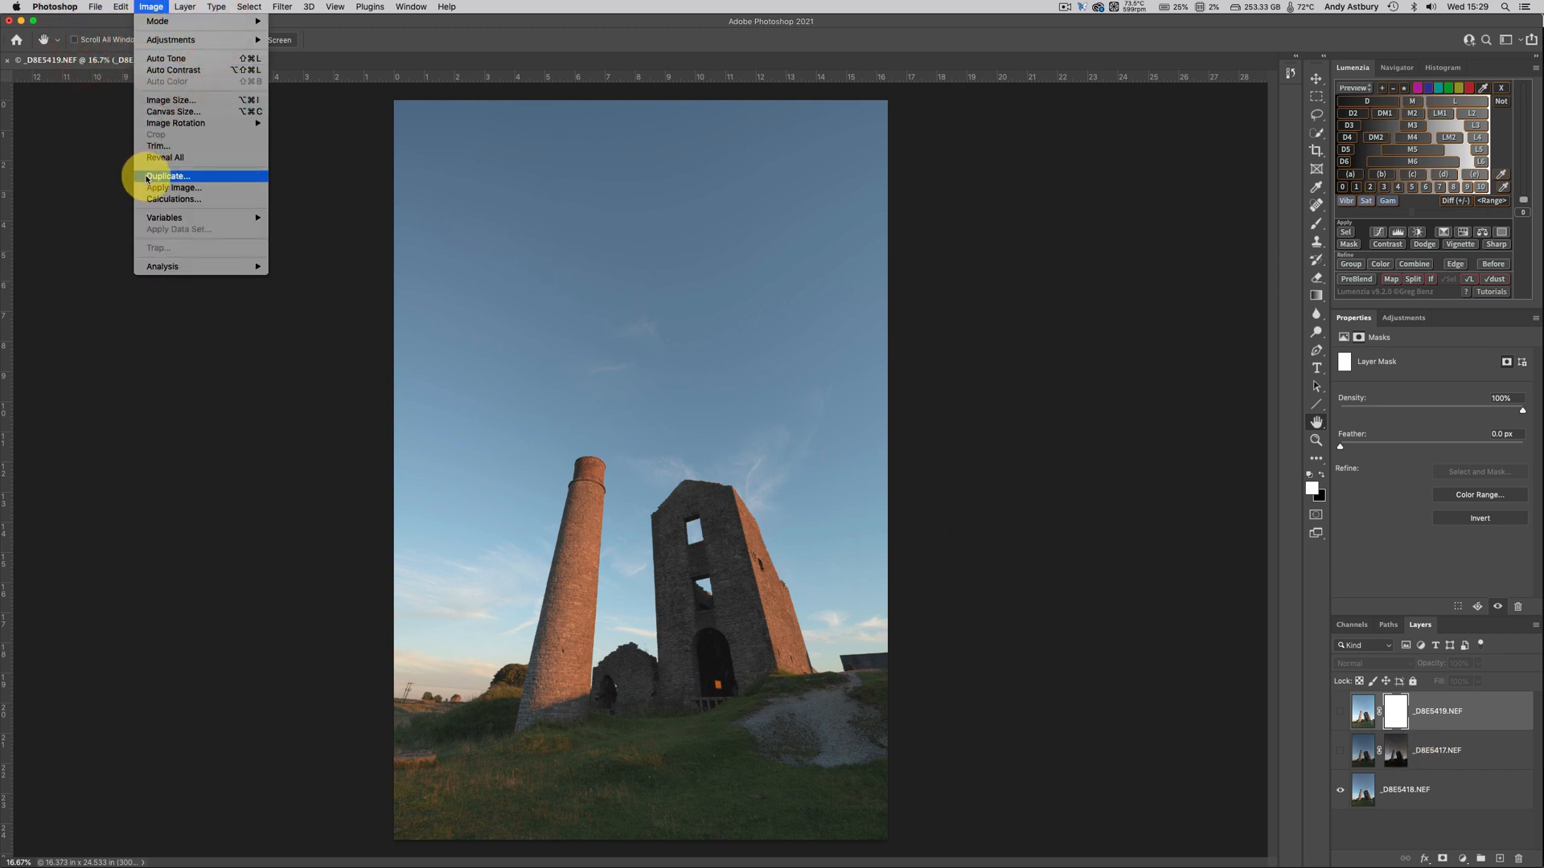
click(148, 187)
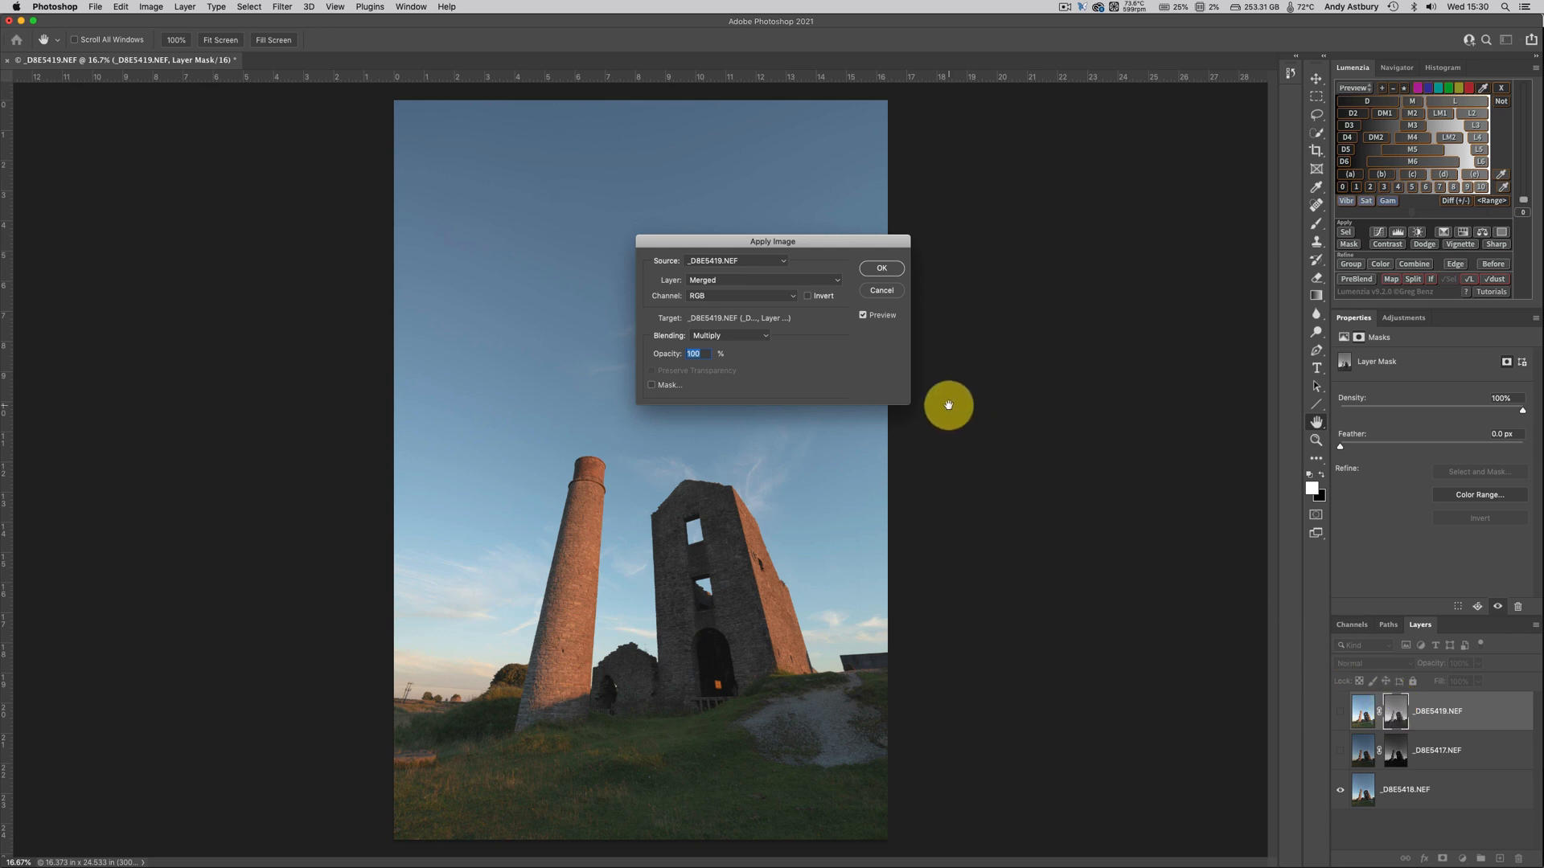
click(808, 297)
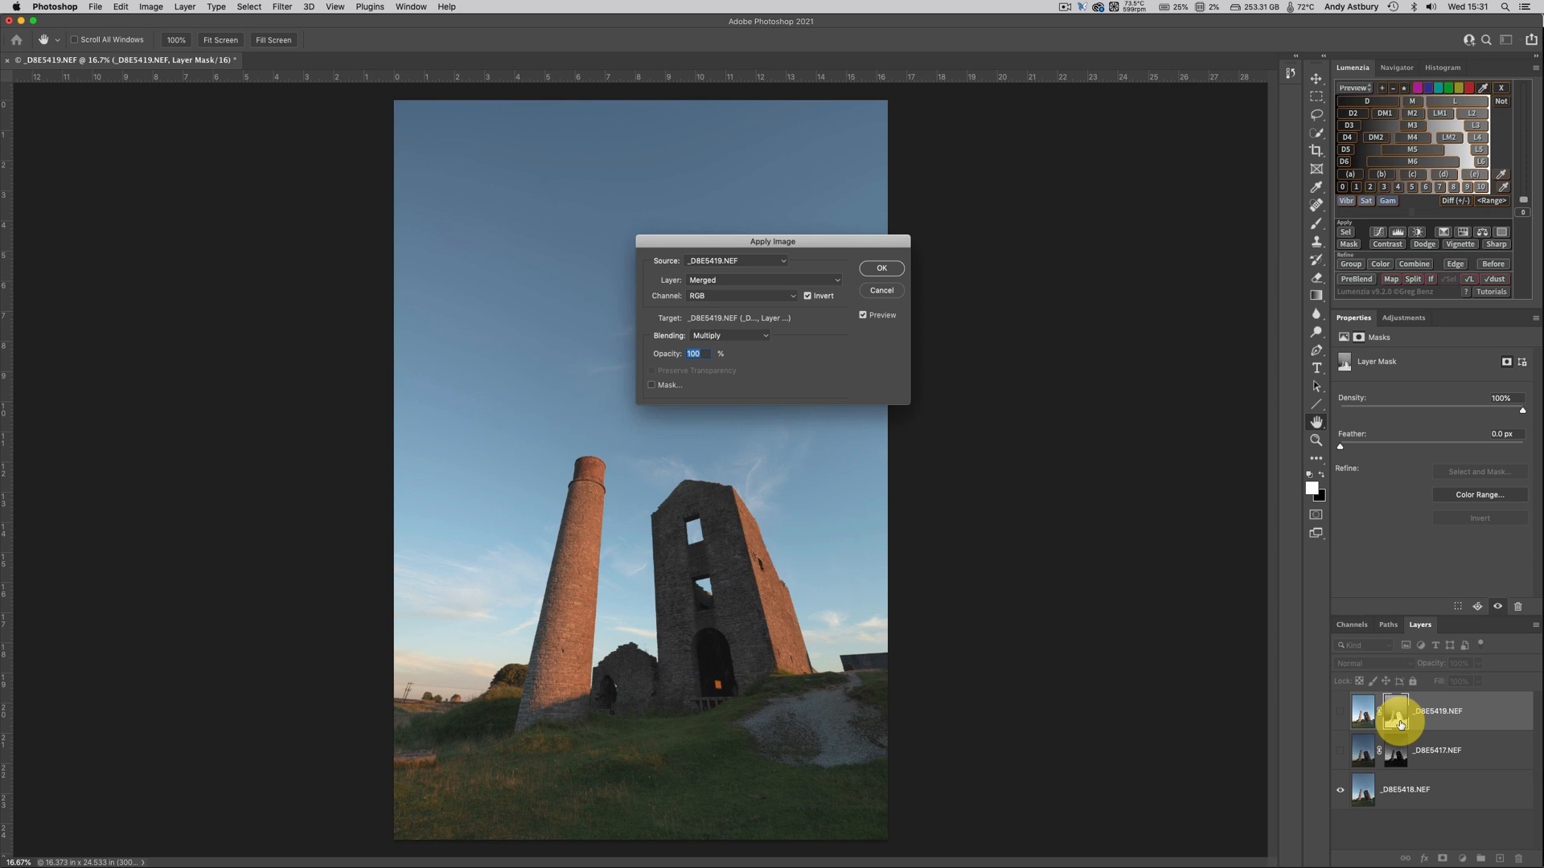
click(884, 271)
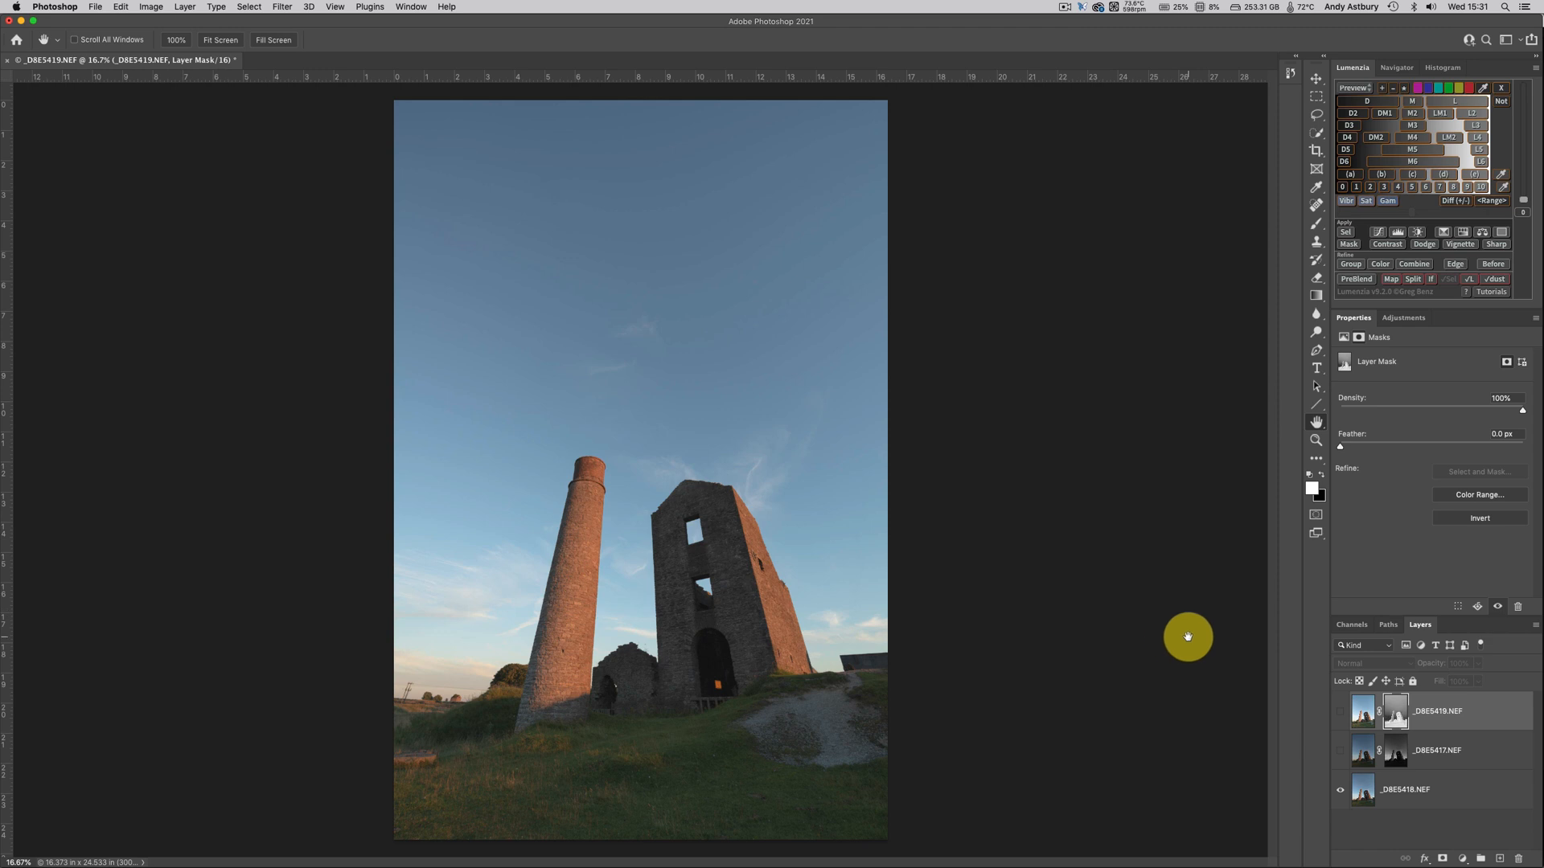
- Show the _D8E5417.NEF and _D8E5419.NEF layers and examine the blended chimney, engine house and sky at 100% magnification
click(1337, 754)
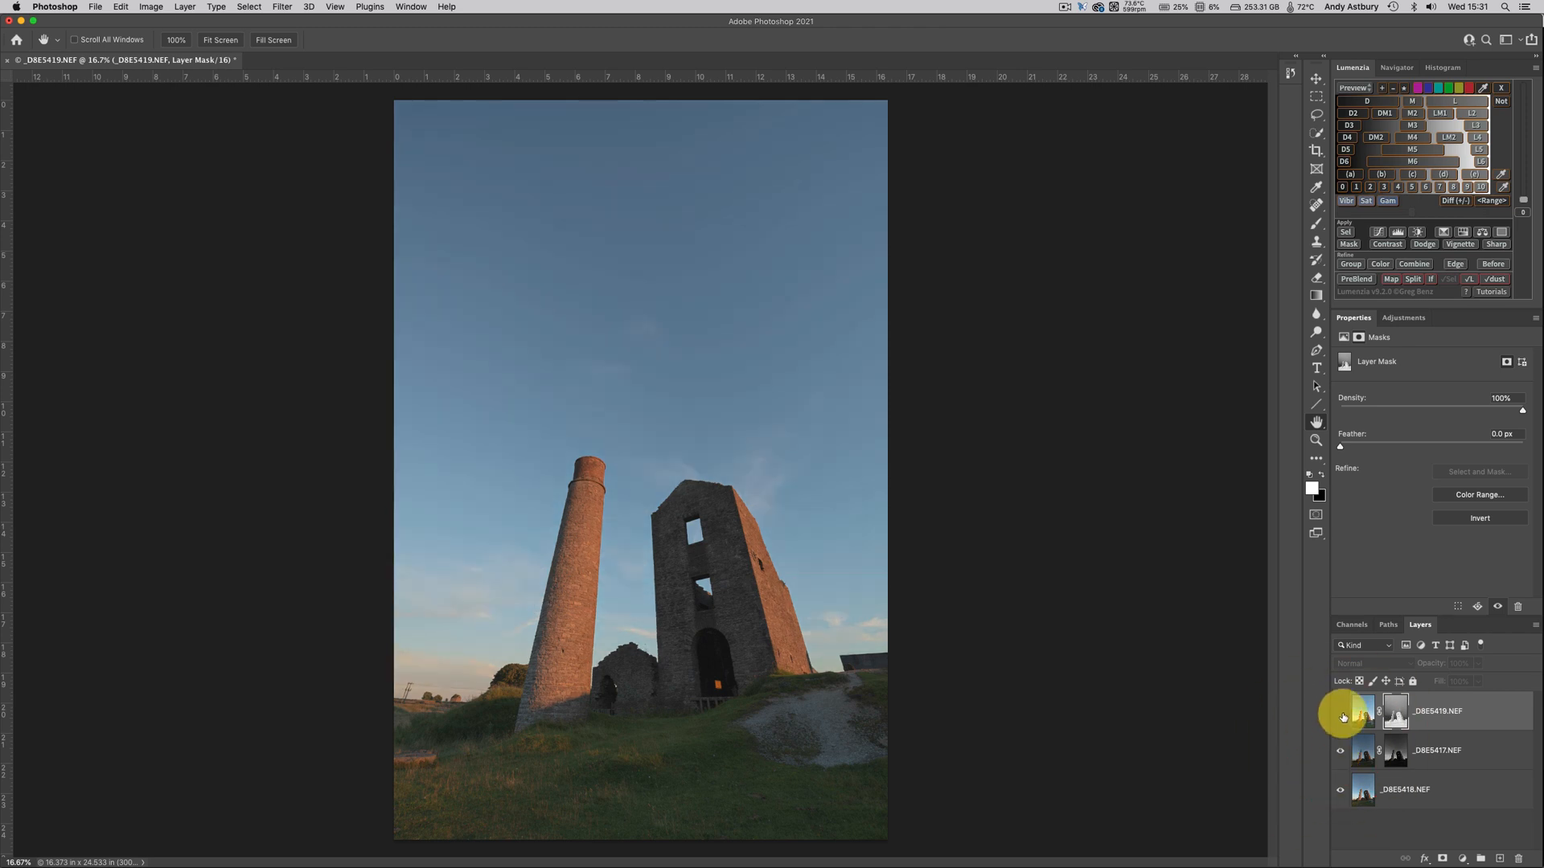
click(1340, 713)
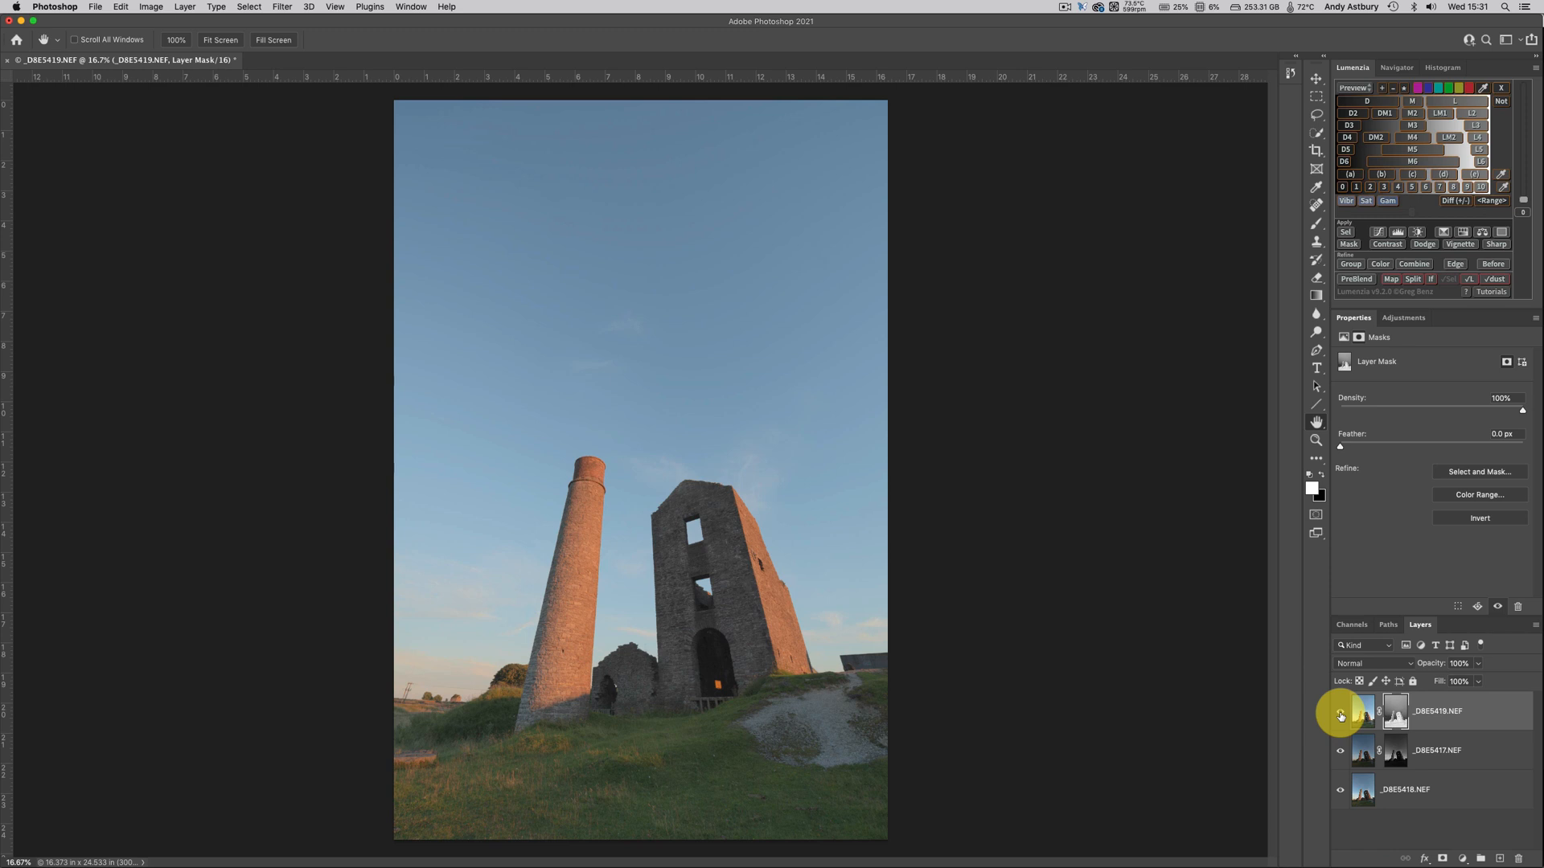
click(1316, 441)
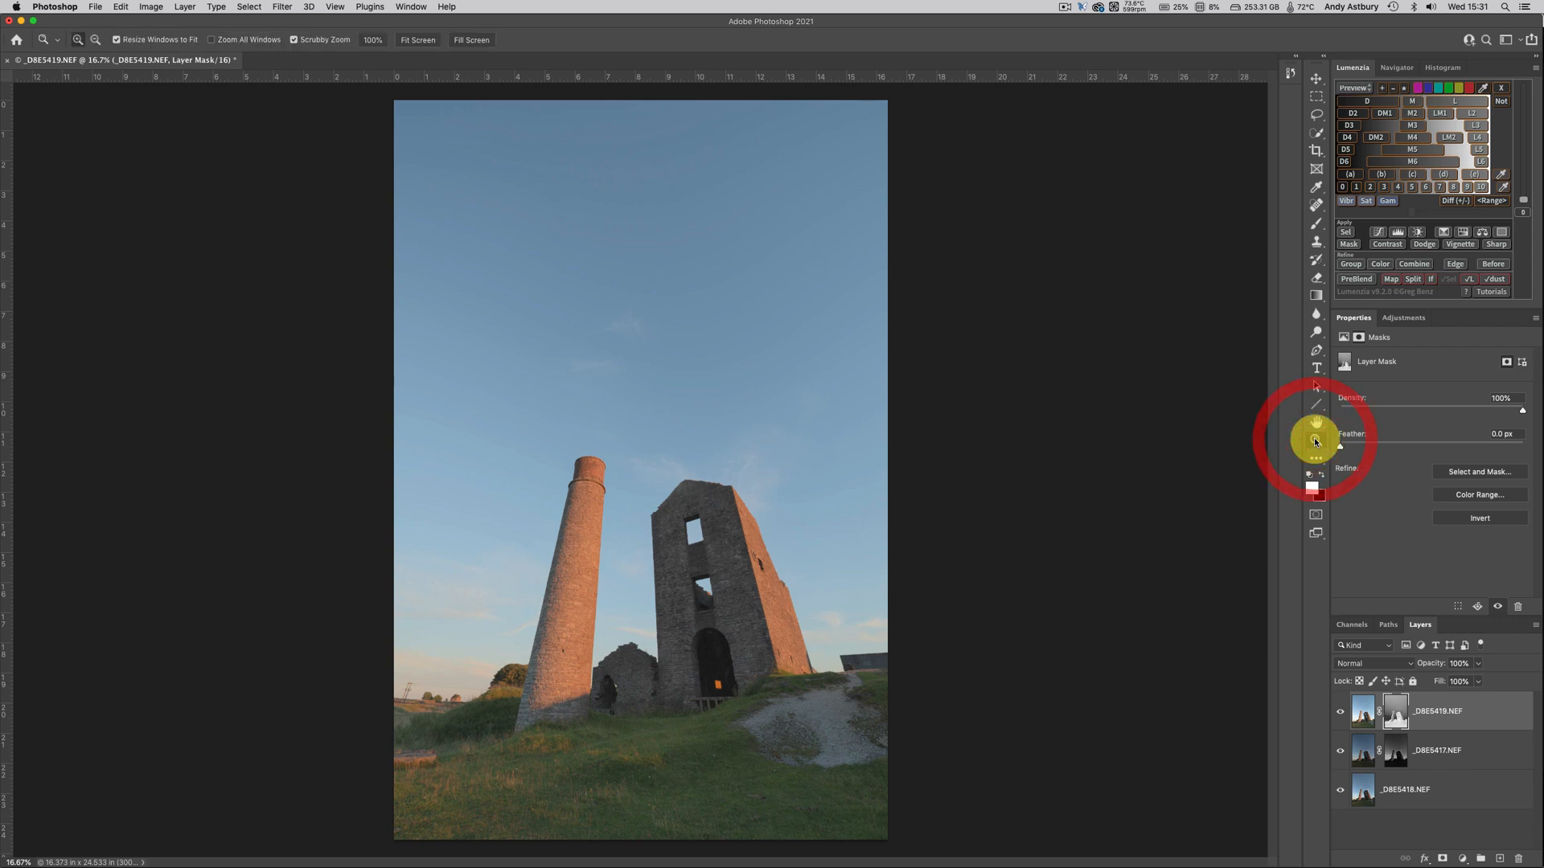
double_click(1316, 440)
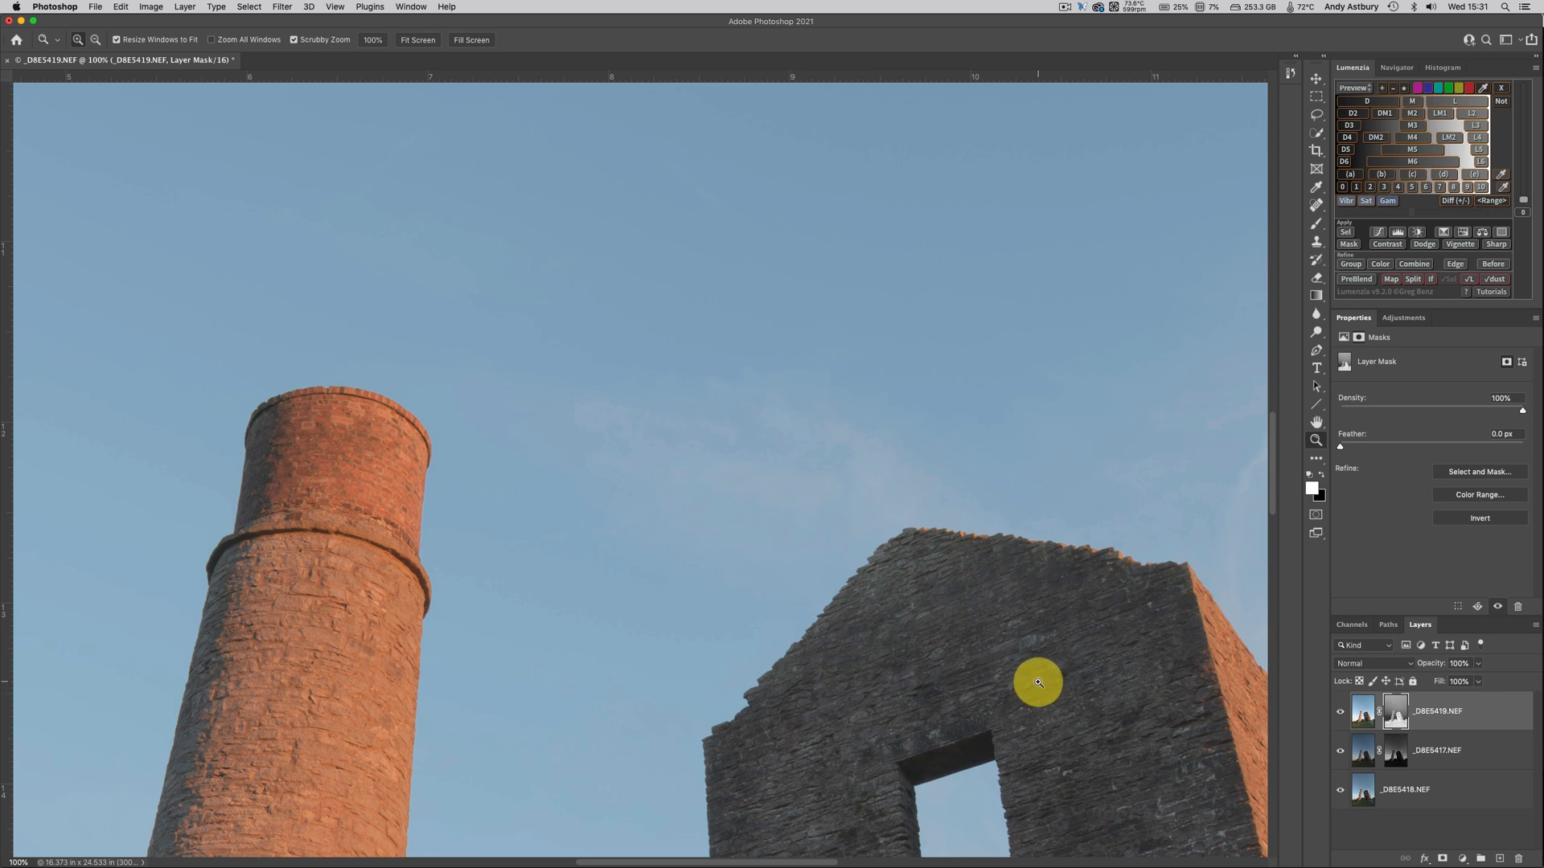
click(1316, 421)
drag(1106, 593, 713, 568)
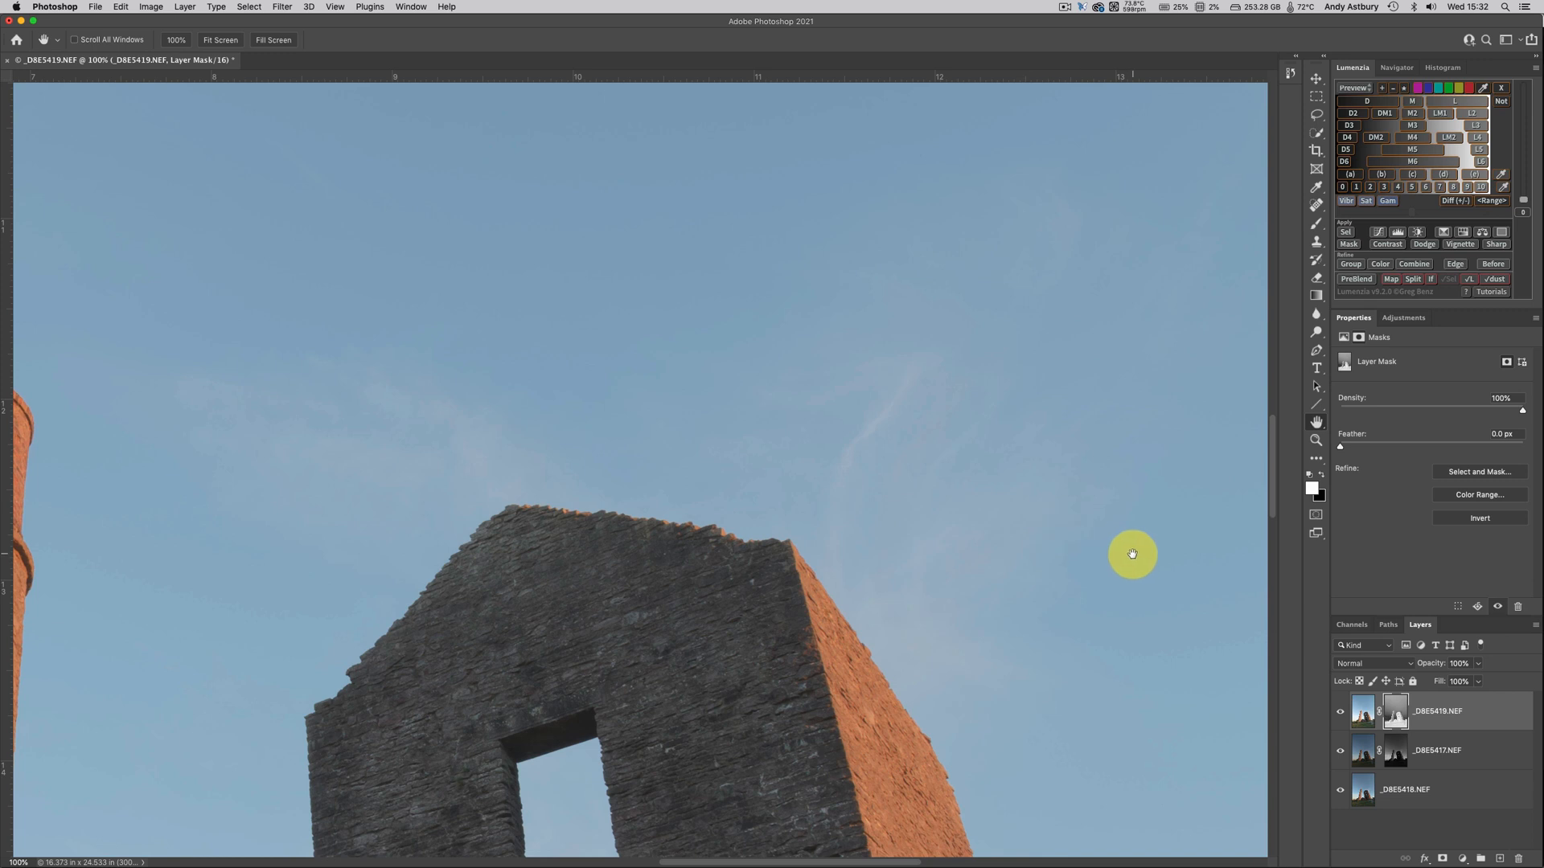
double_click(1316, 426)
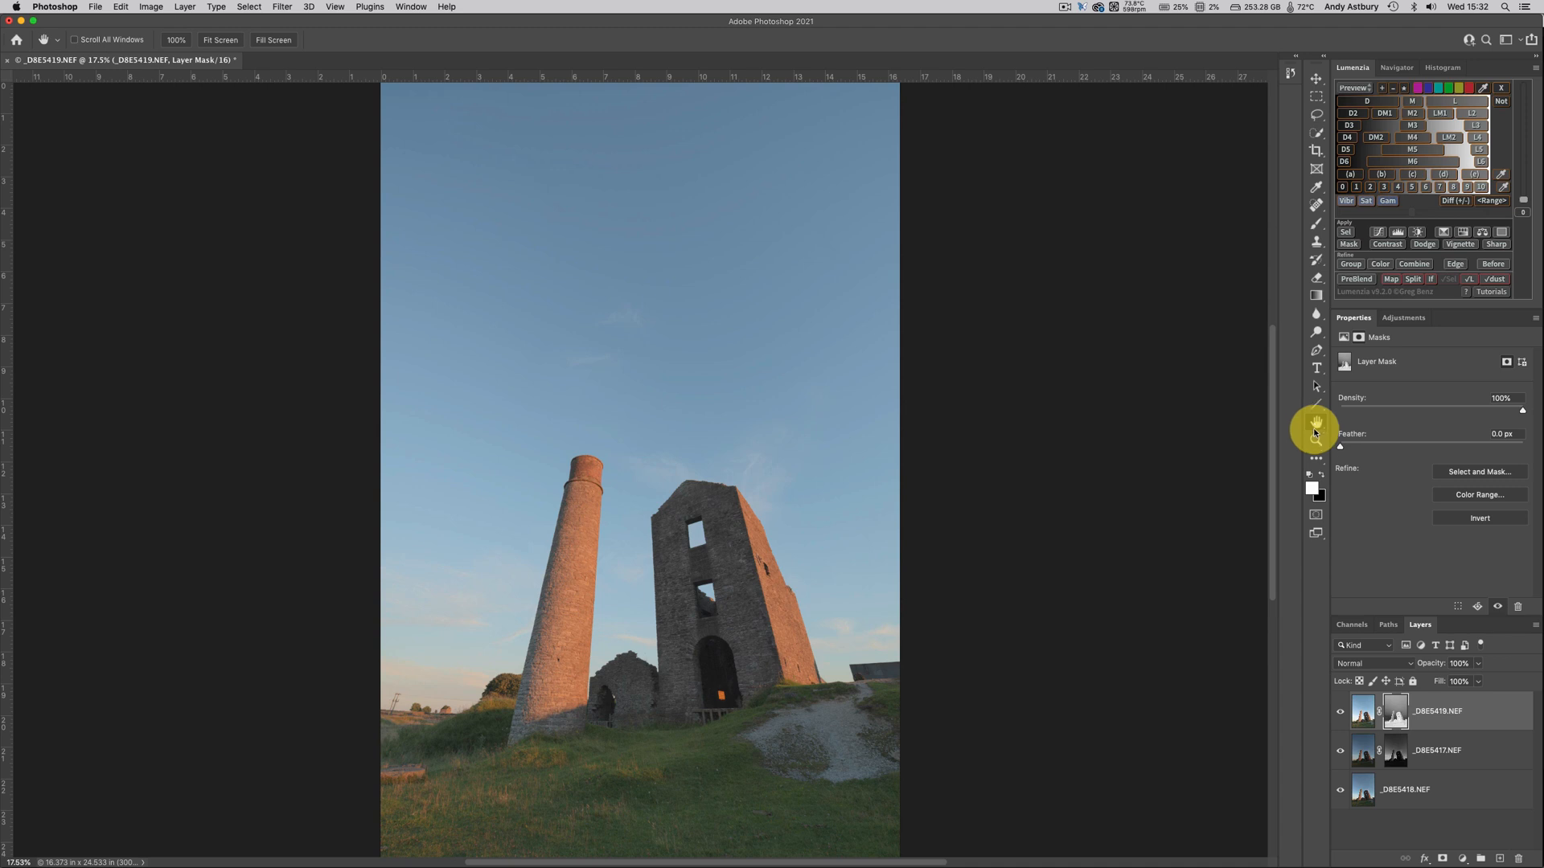
- Look through the Red, Green and Blue channels and duplicate the Blue channel
click(1350, 626)
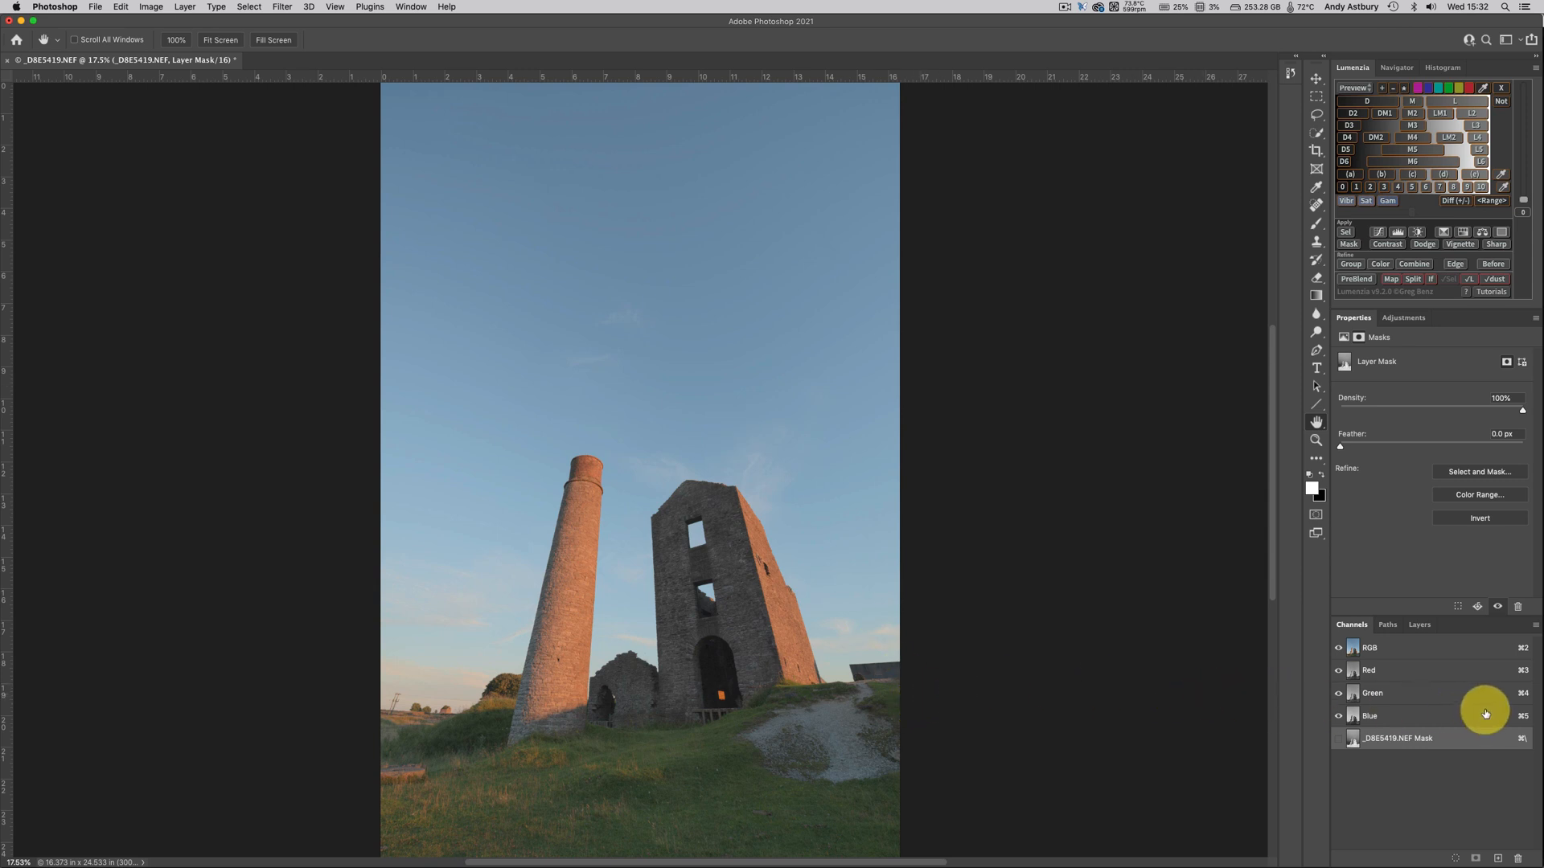
click(1353, 673)
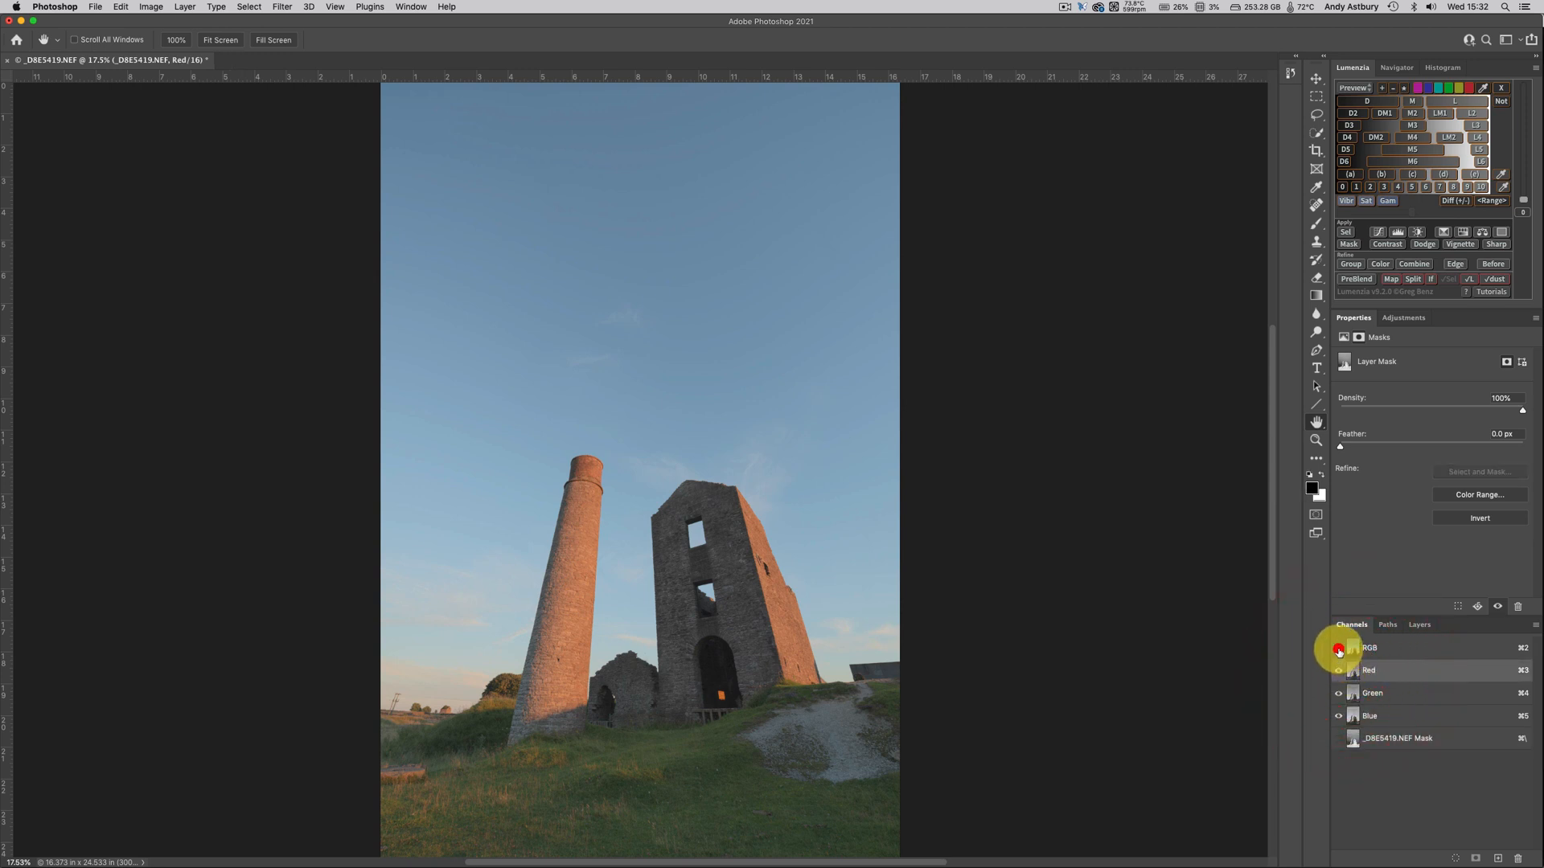
click(1354, 693)
click(1352, 685)
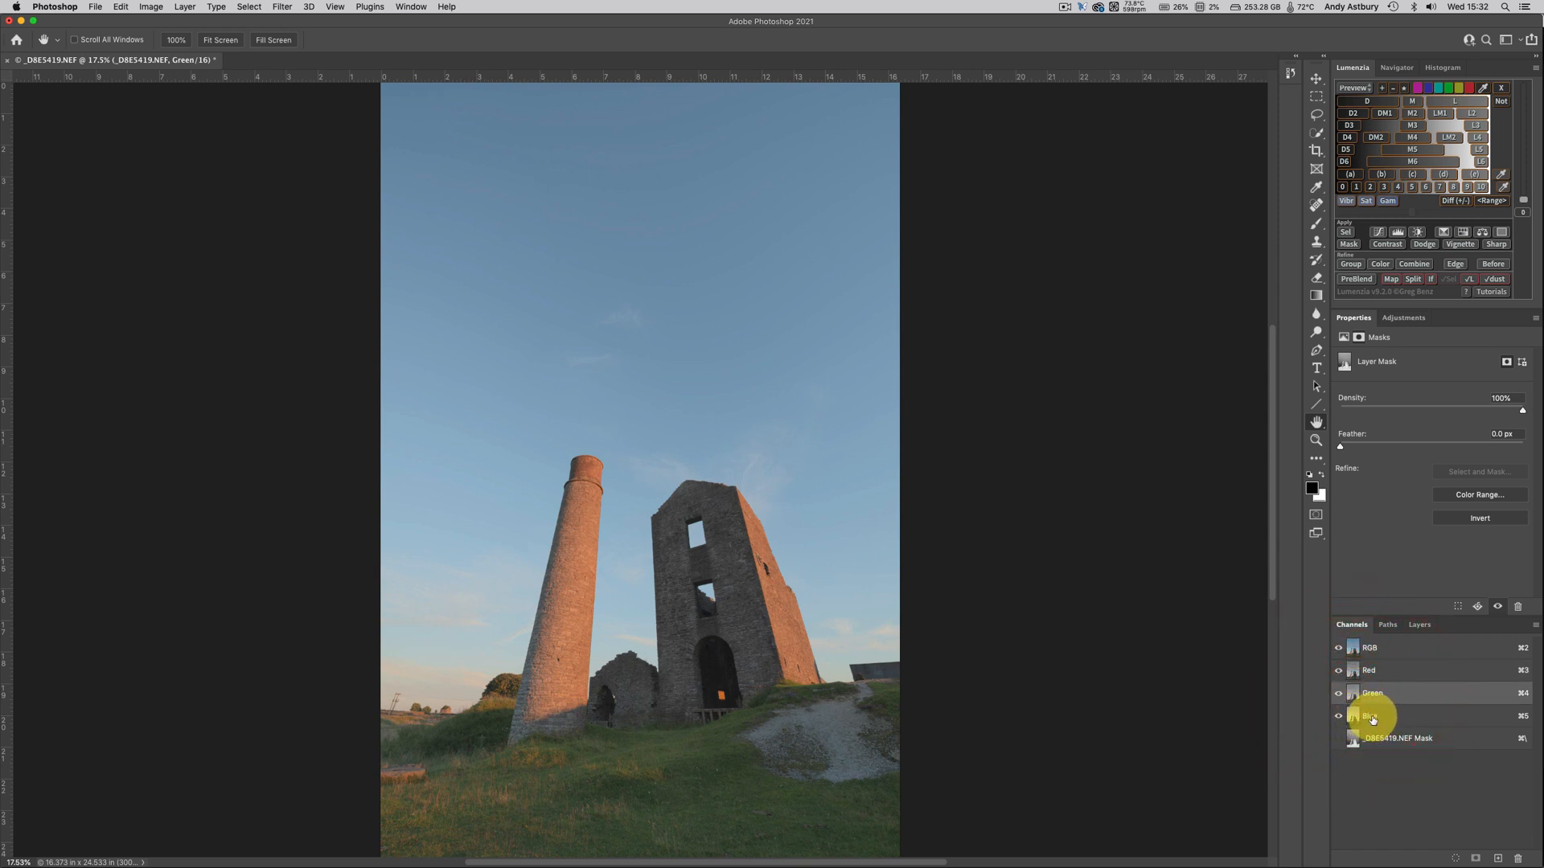
click(1374, 720)
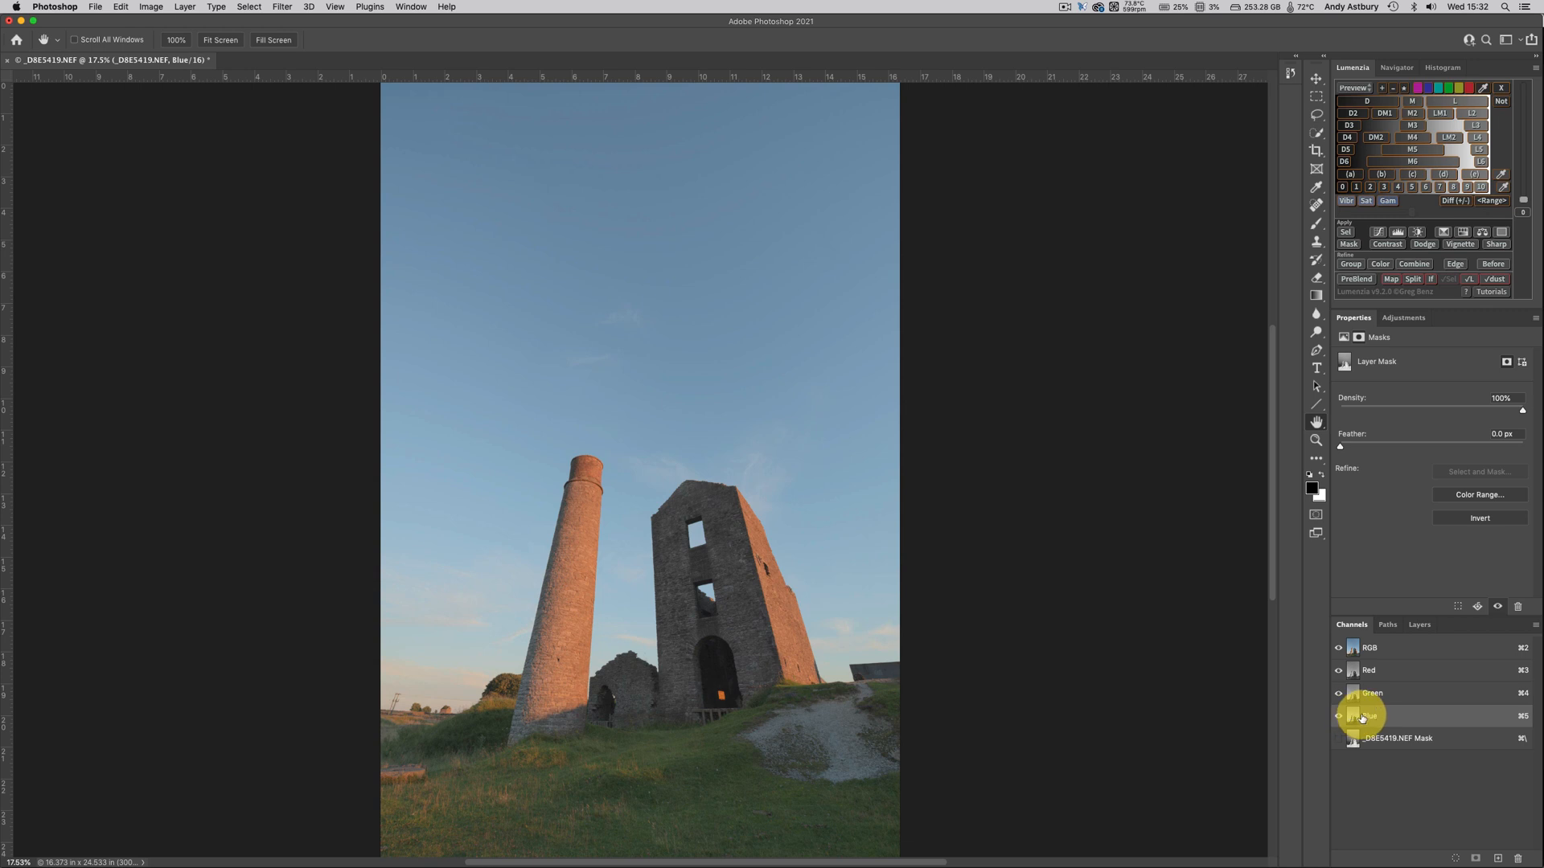
drag(1365, 718, 1498, 859)
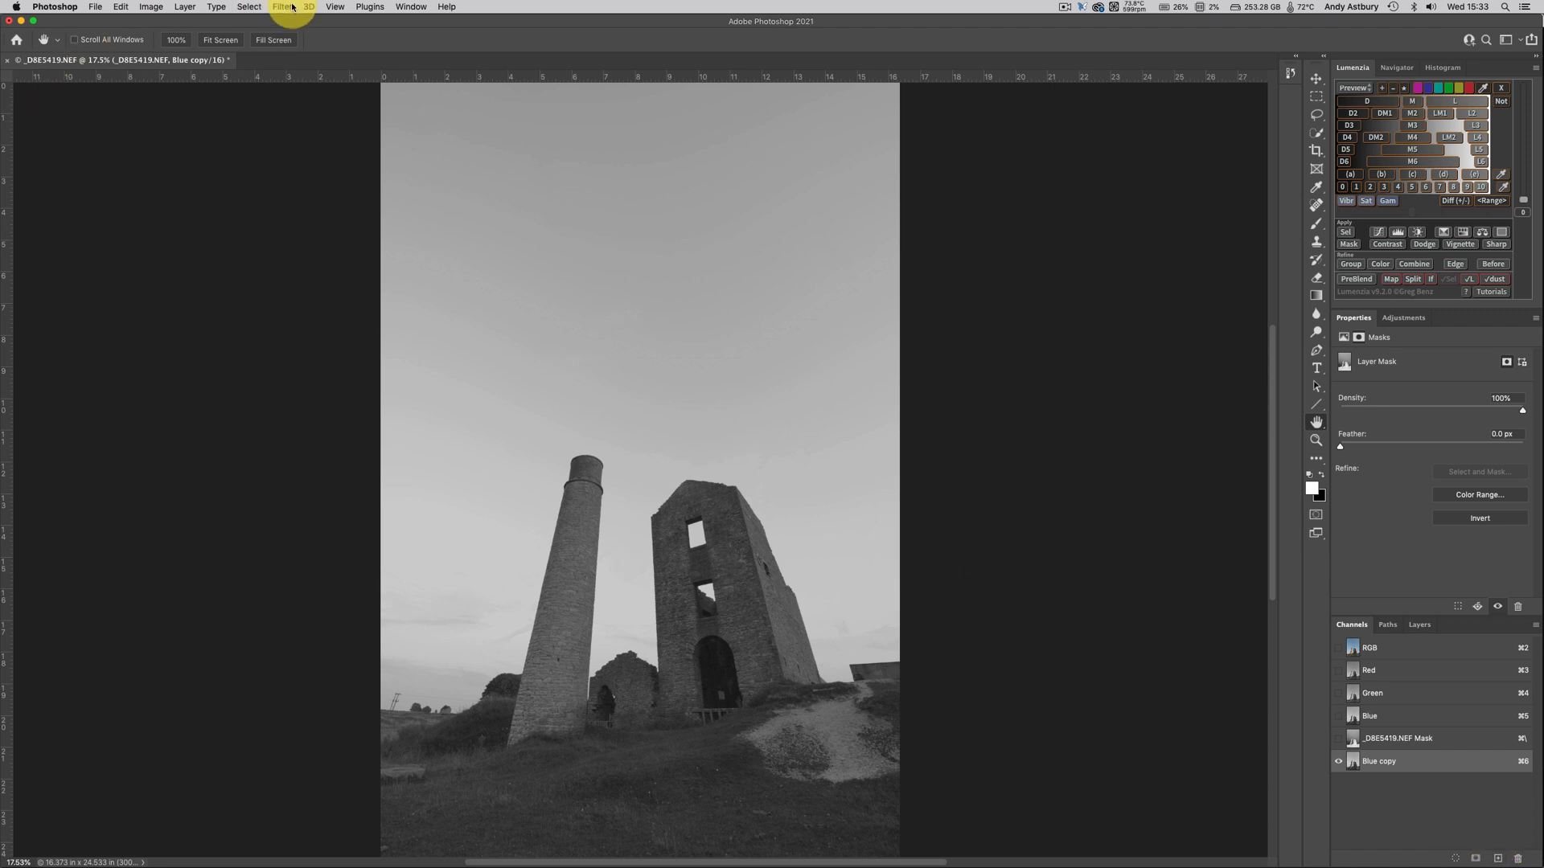
- Apply Curves to the Blue copy channel with the black point at input 111 and the white point at input 173
click(152, 8)
mouse_move(162, 40)
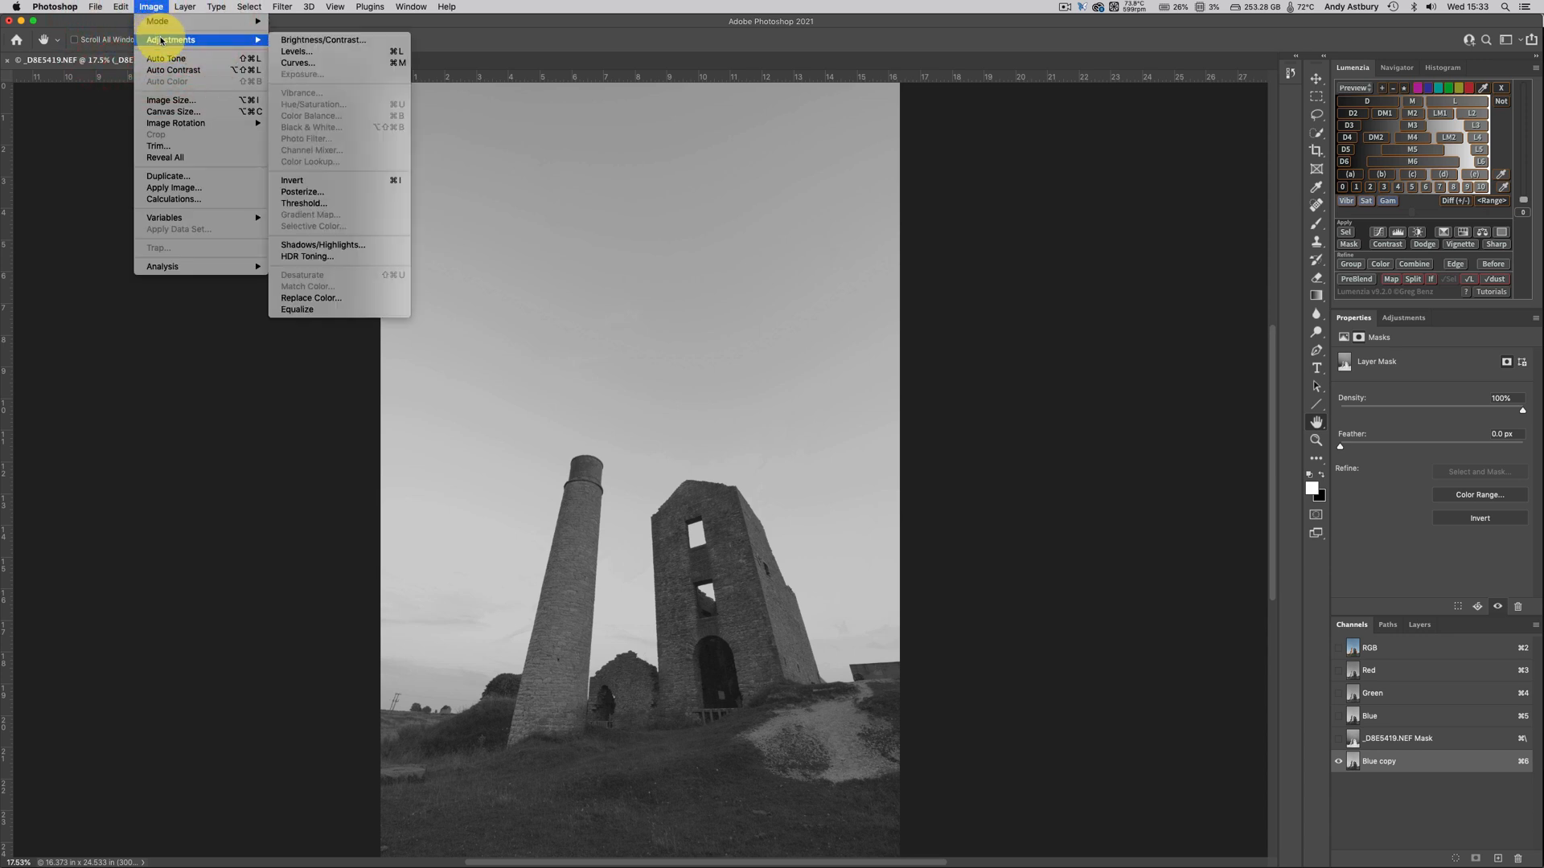
click(294, 65)
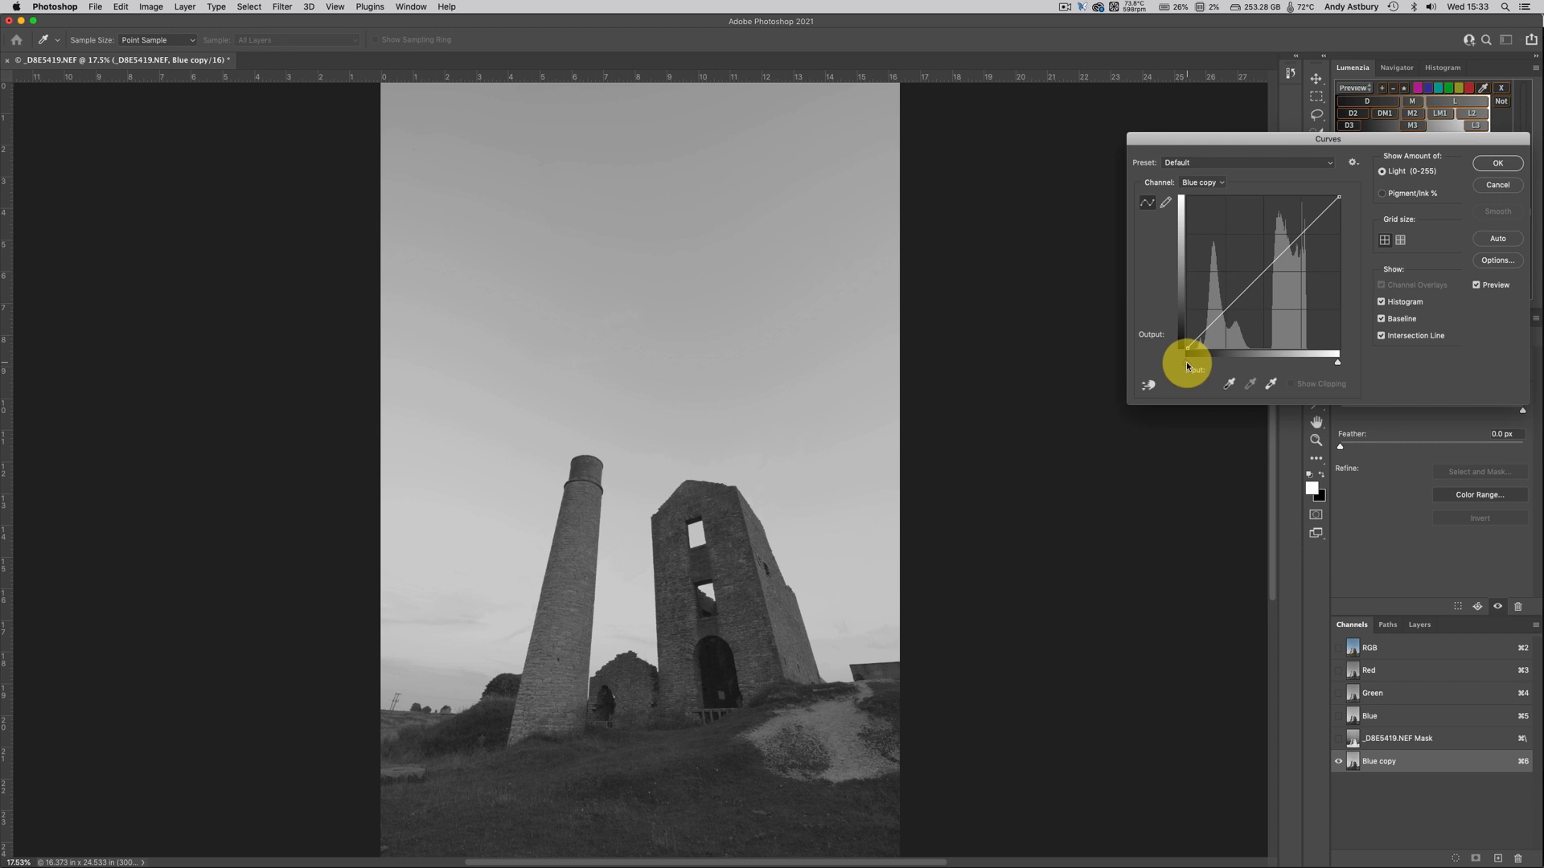
drag(1186, 366, 1250, 369)
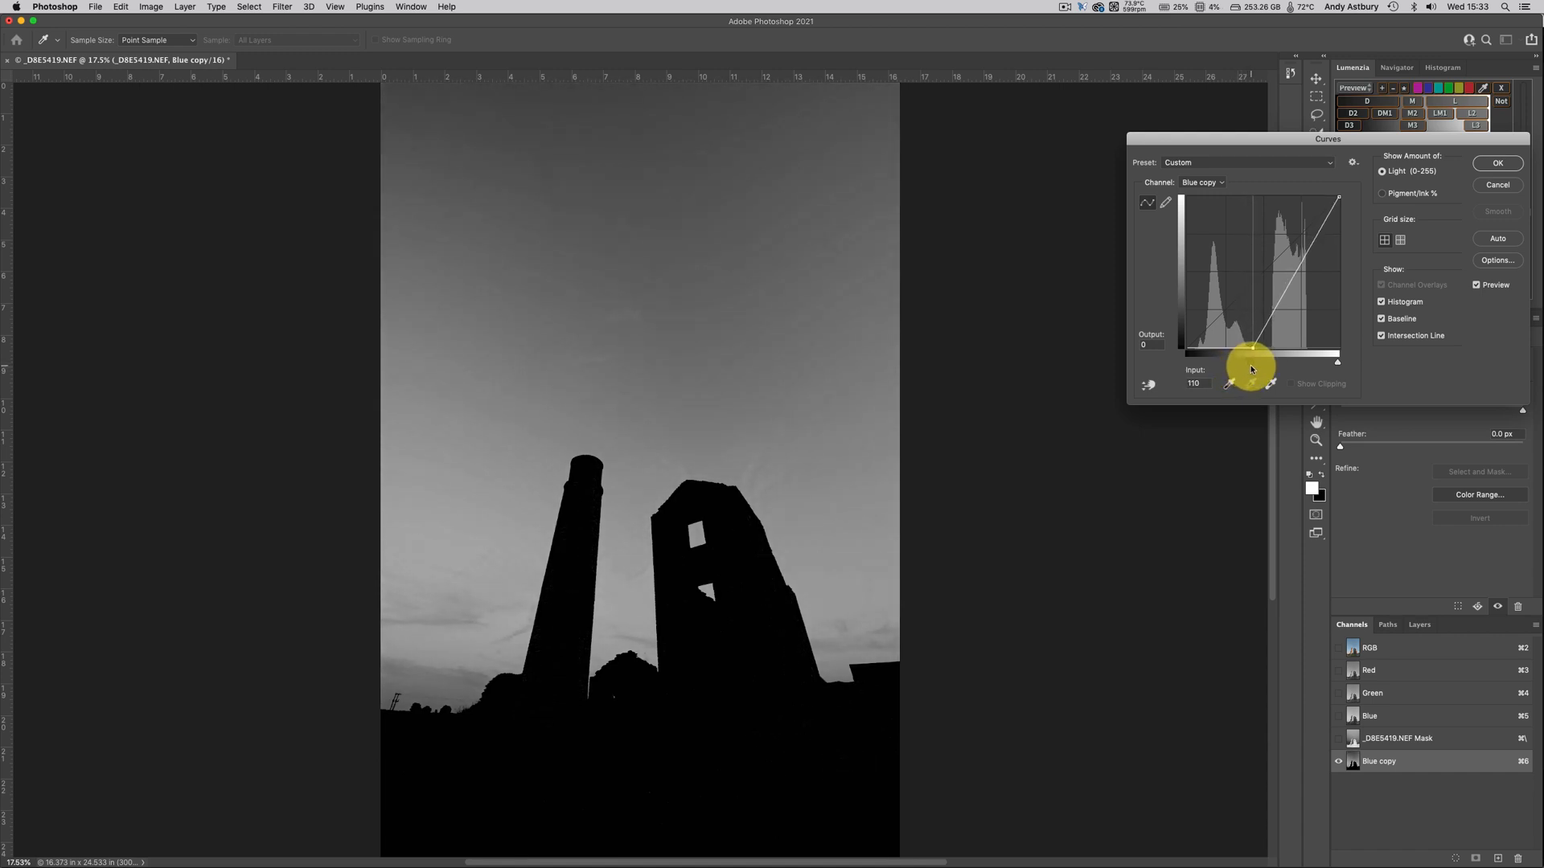
drag(1251, 363, 1251, 363)
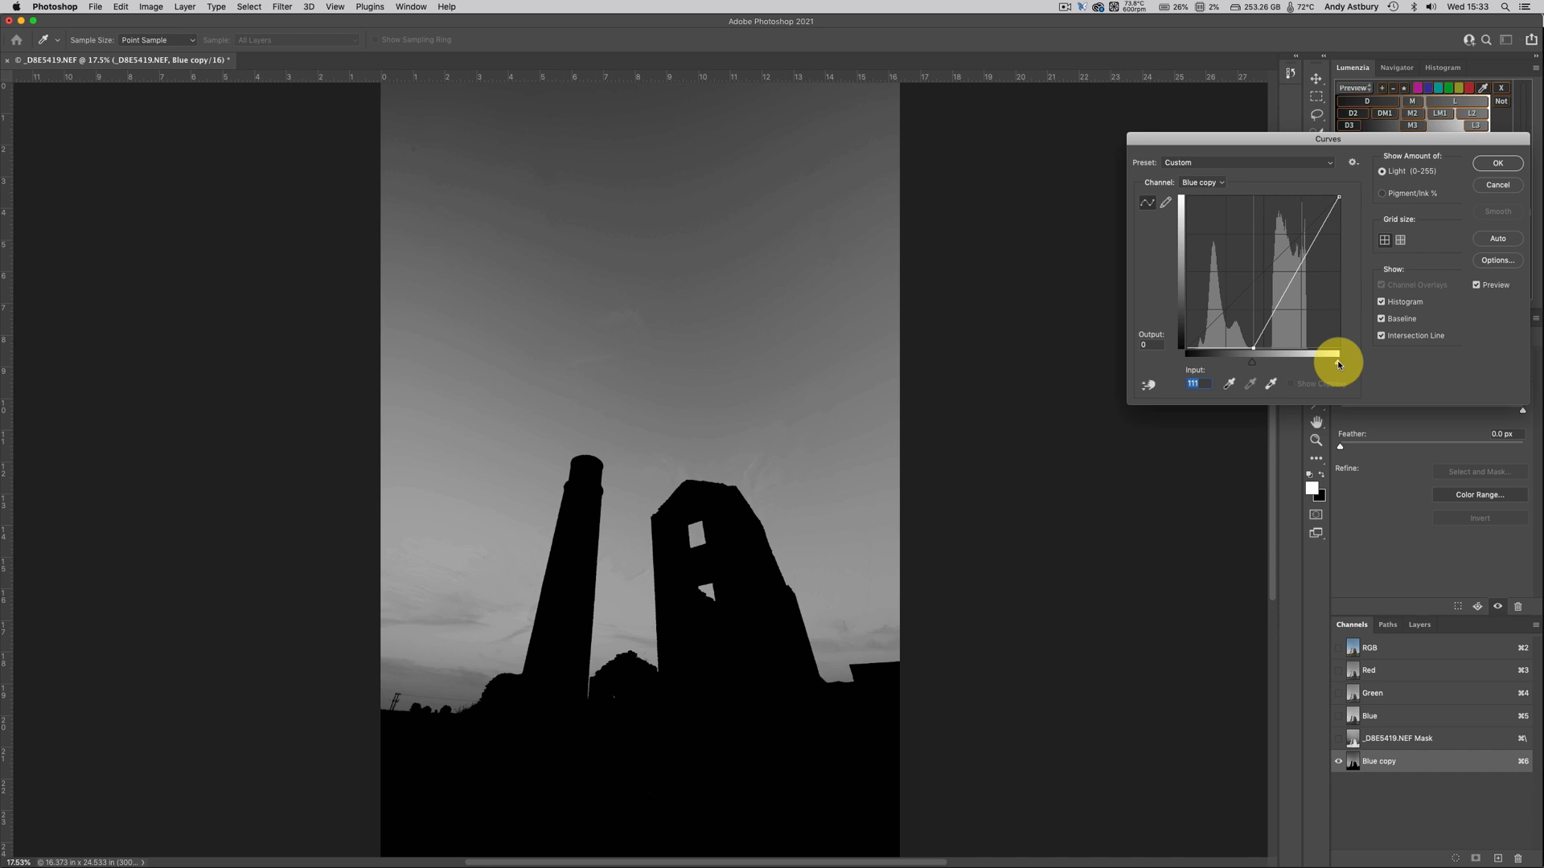
drag(1338, 364, 1289, 361)
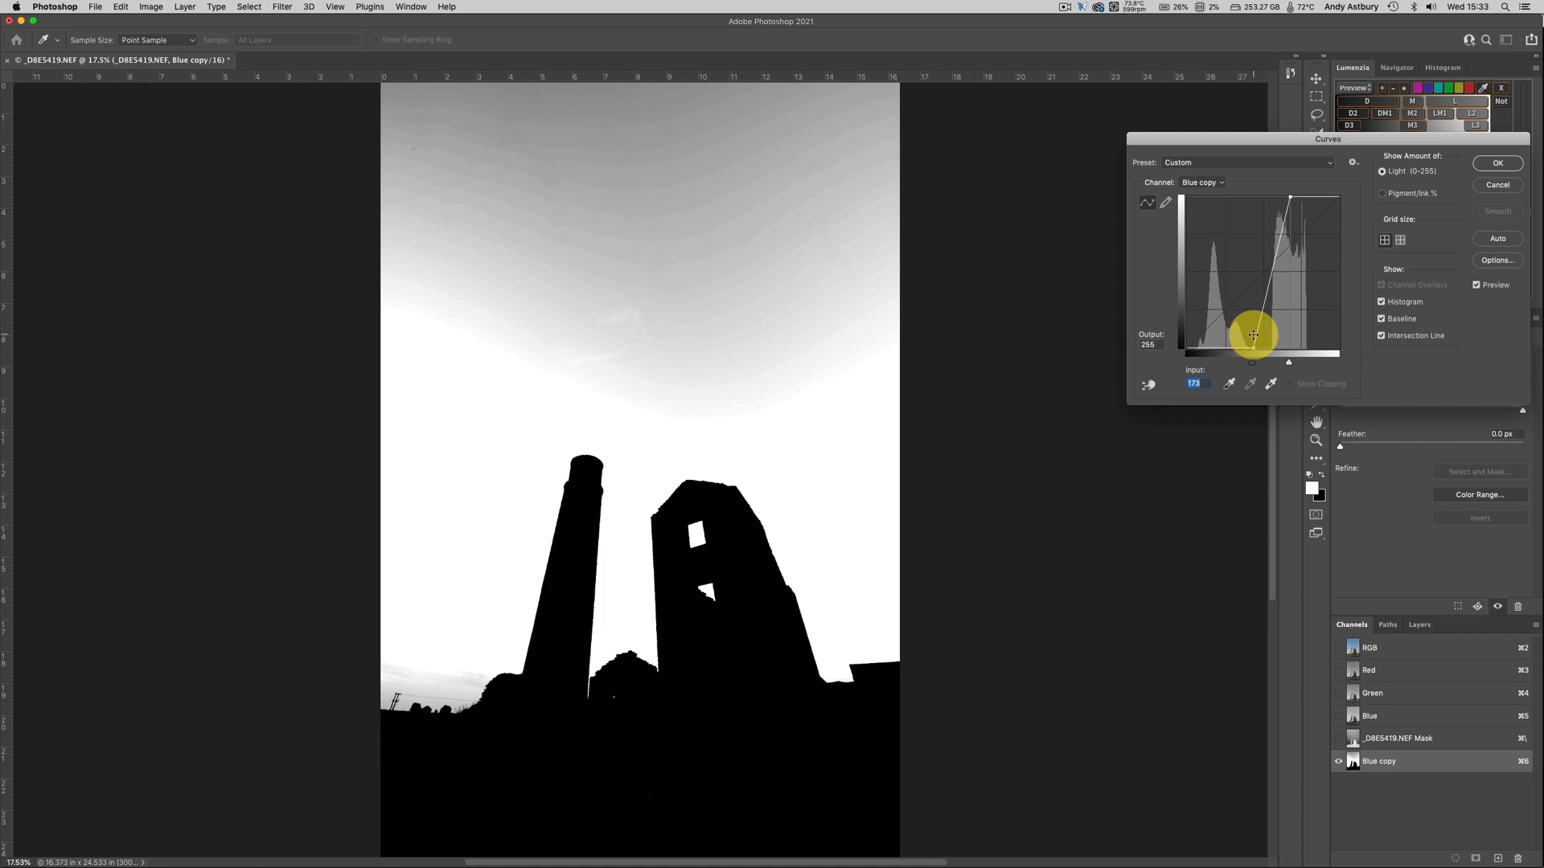
click(1498, 163)
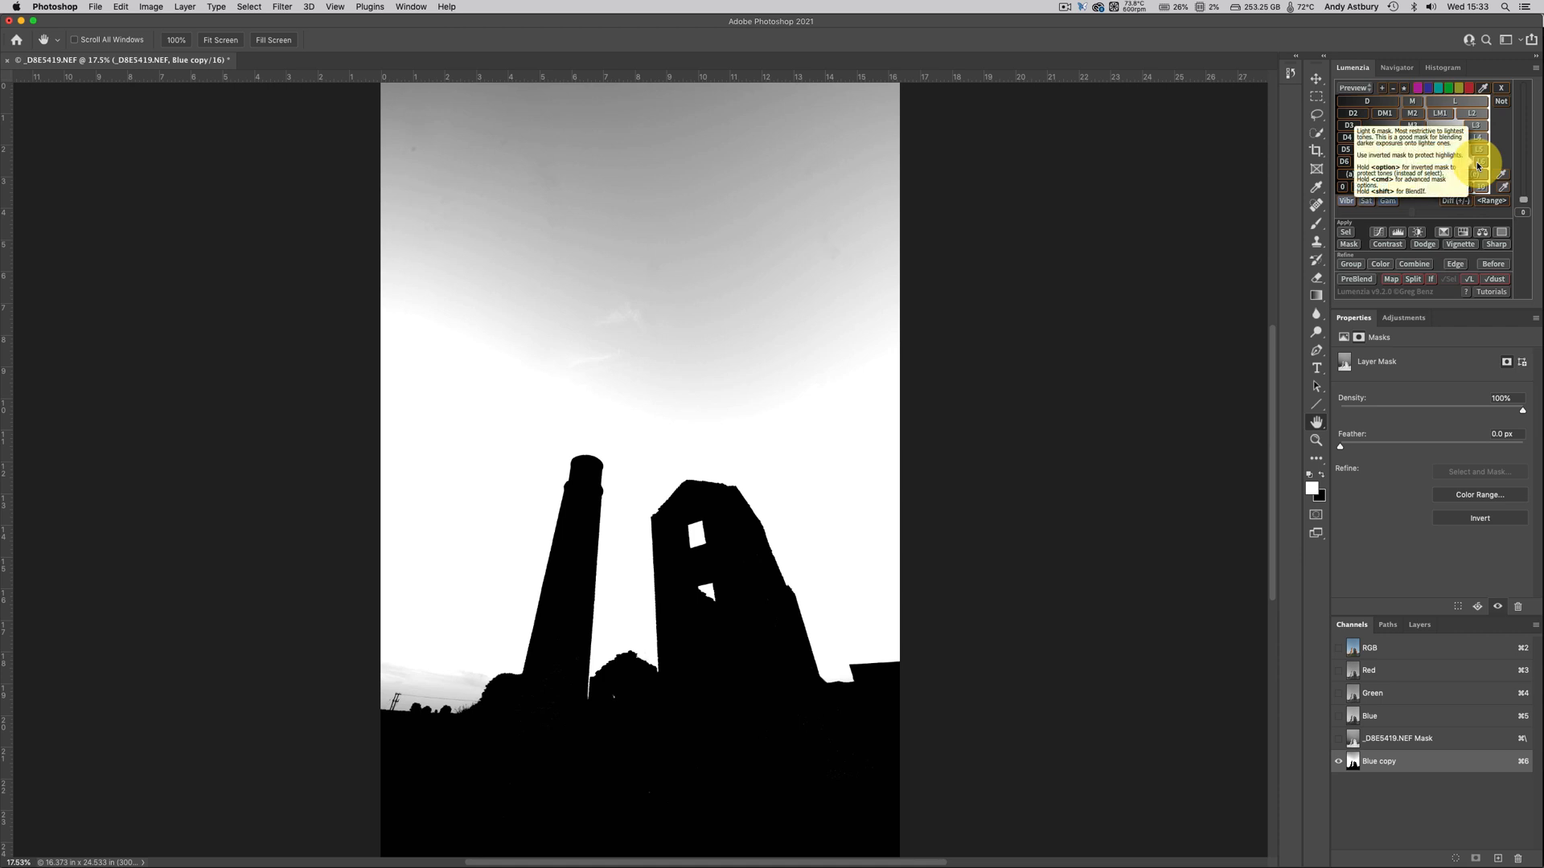
- Paint the grey sky of the Blue copy channel white using a large white brush in Overlay mode at 100% opacity
click(1317, 225)
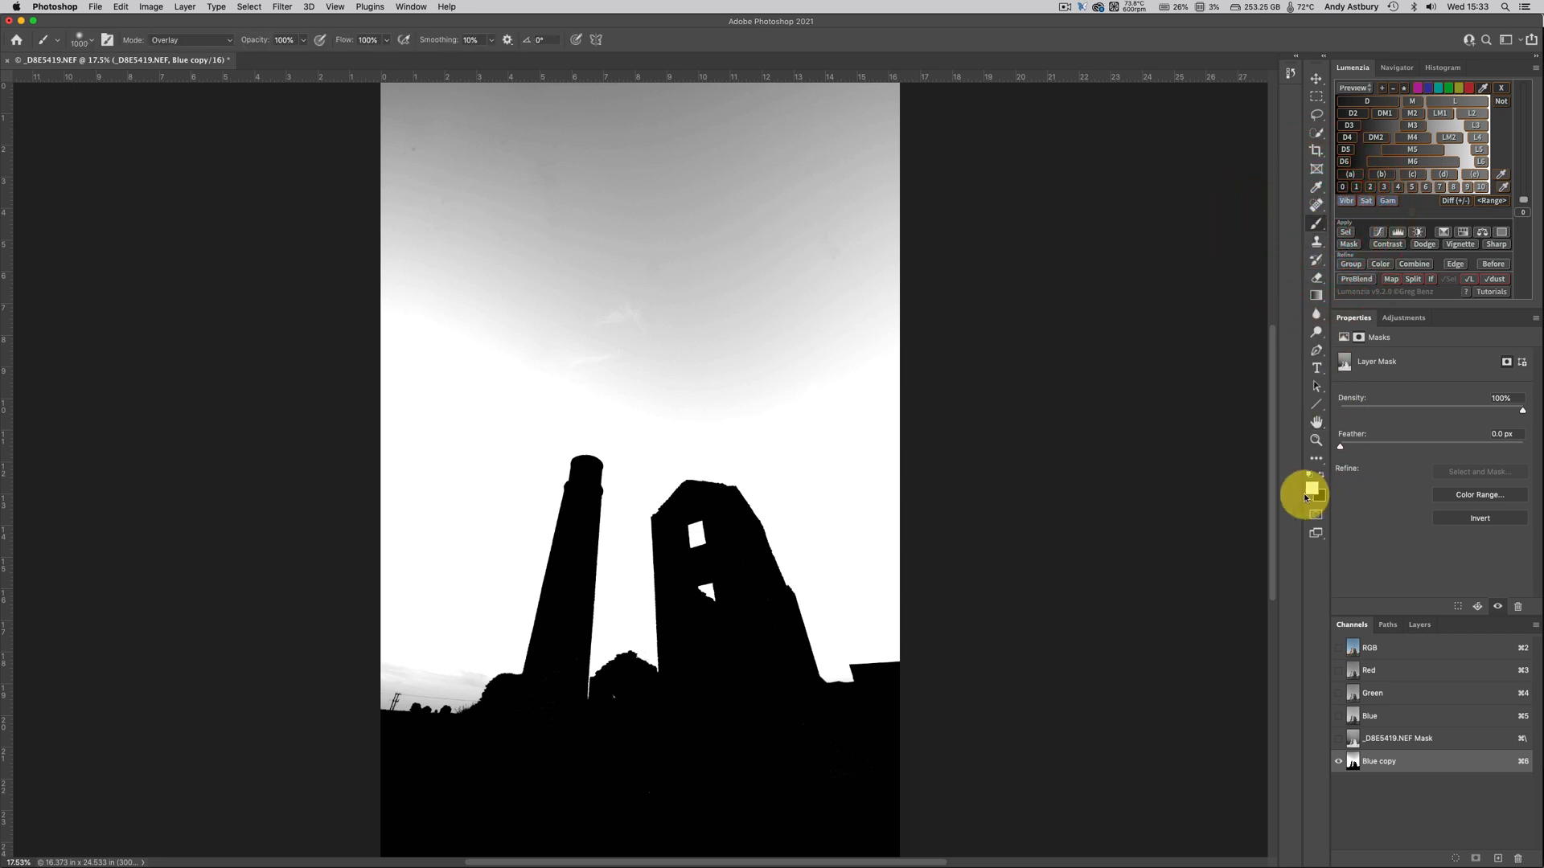
click(184, 40)
mouse_move(180, 11)
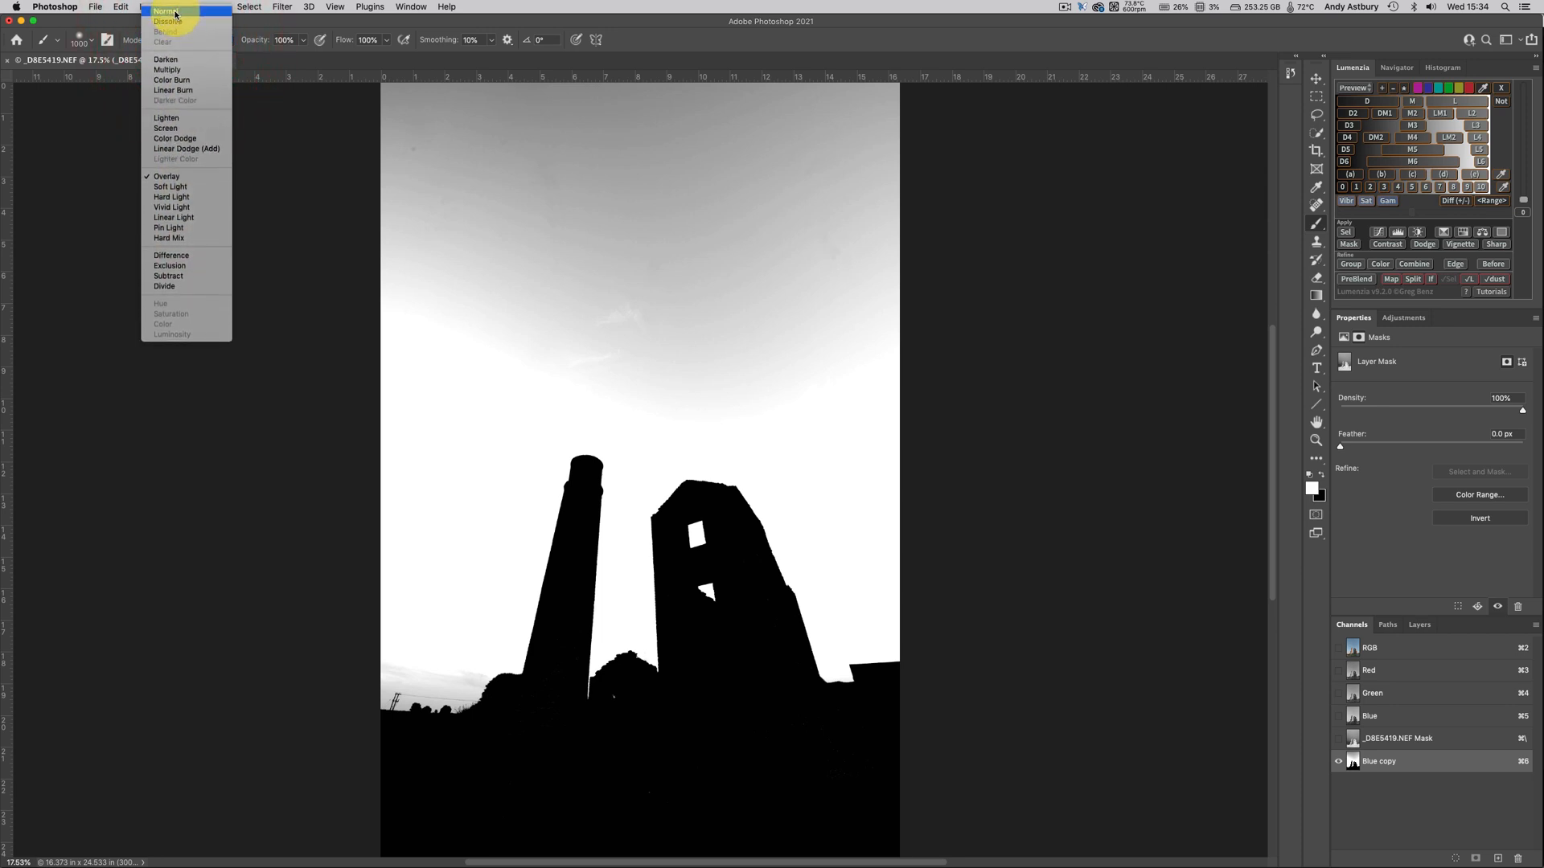
click(168, 179)
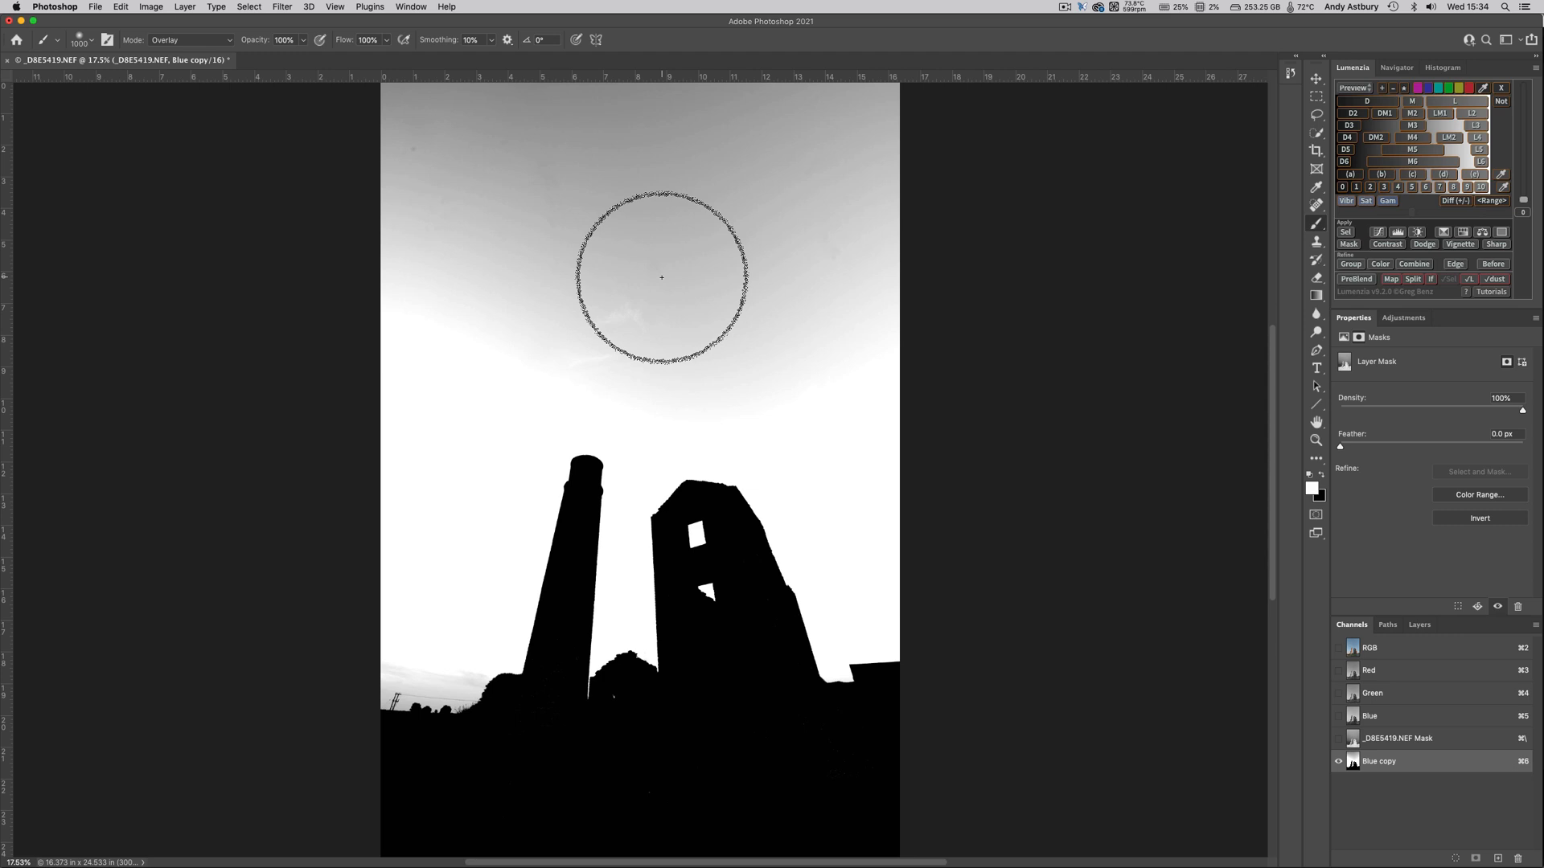
drag(1271, 407, 1271, 365)
mouse_move(892, 172)
mouse_down()
mouse_move(271, 209)
mouse_move(927, 177)
mouse_move(476, 193)
mouse_move(241, 223)
mouse_move(1077, 218)
mouse_move(124, 301)
mouse_move(516, 267)
mouse_move(1050, 267)
mouse_move(821, 296)
mouse_move(252, 315)
mouse_move(1048, 312)
mouse_move(1072, 332)
mouse_move(230, 385)
mouse_move(1104, 378)
mouse_move(815, 414)
mouse_move(371, 436)
mouse_move(933, 423)
mouse_move(1013, 450)
mouse_move(308, 512)
mouse_move(758, 489)
mouse_move(1099, 508)
mouse_move(365, 564)
mouse_move(1095, 566)
mouse_move(332, 647)
mouse_move(1038, 590)
mouse_move(938, 617)
mouse_move(336, 682)
mouse_move(889, 670)
mouse_move(1041, 683)
mouse_move(348, 756)
mouse_move(189, 696)
mouse_up()
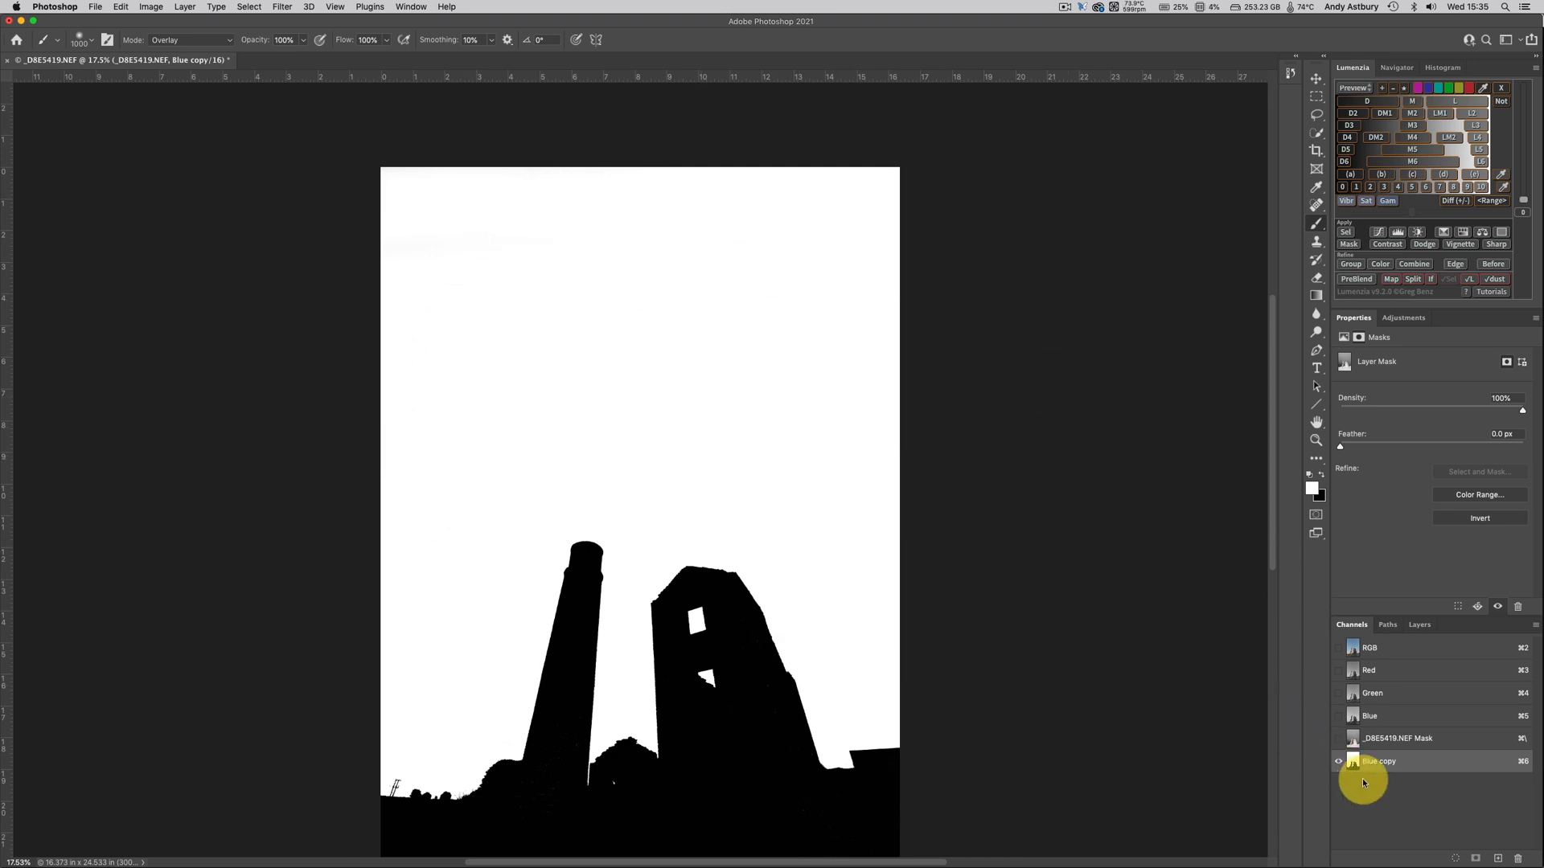
- Restore the RGB view with the Blue copy channel hidden and compare the image with the two masked exposure layers hidden and shown
click(1339, 648)
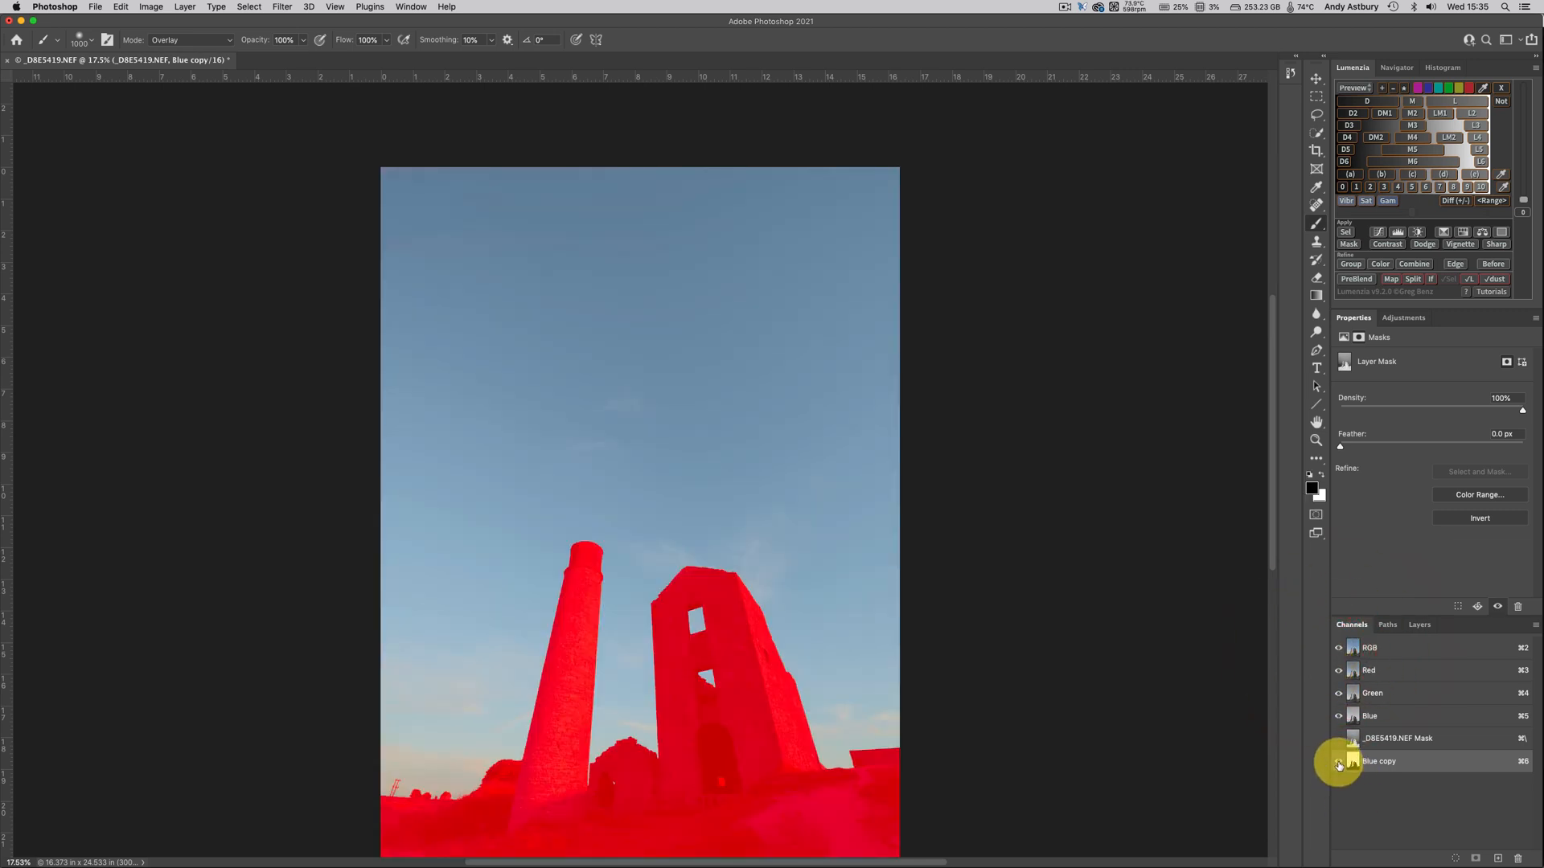
click(1339, 761)
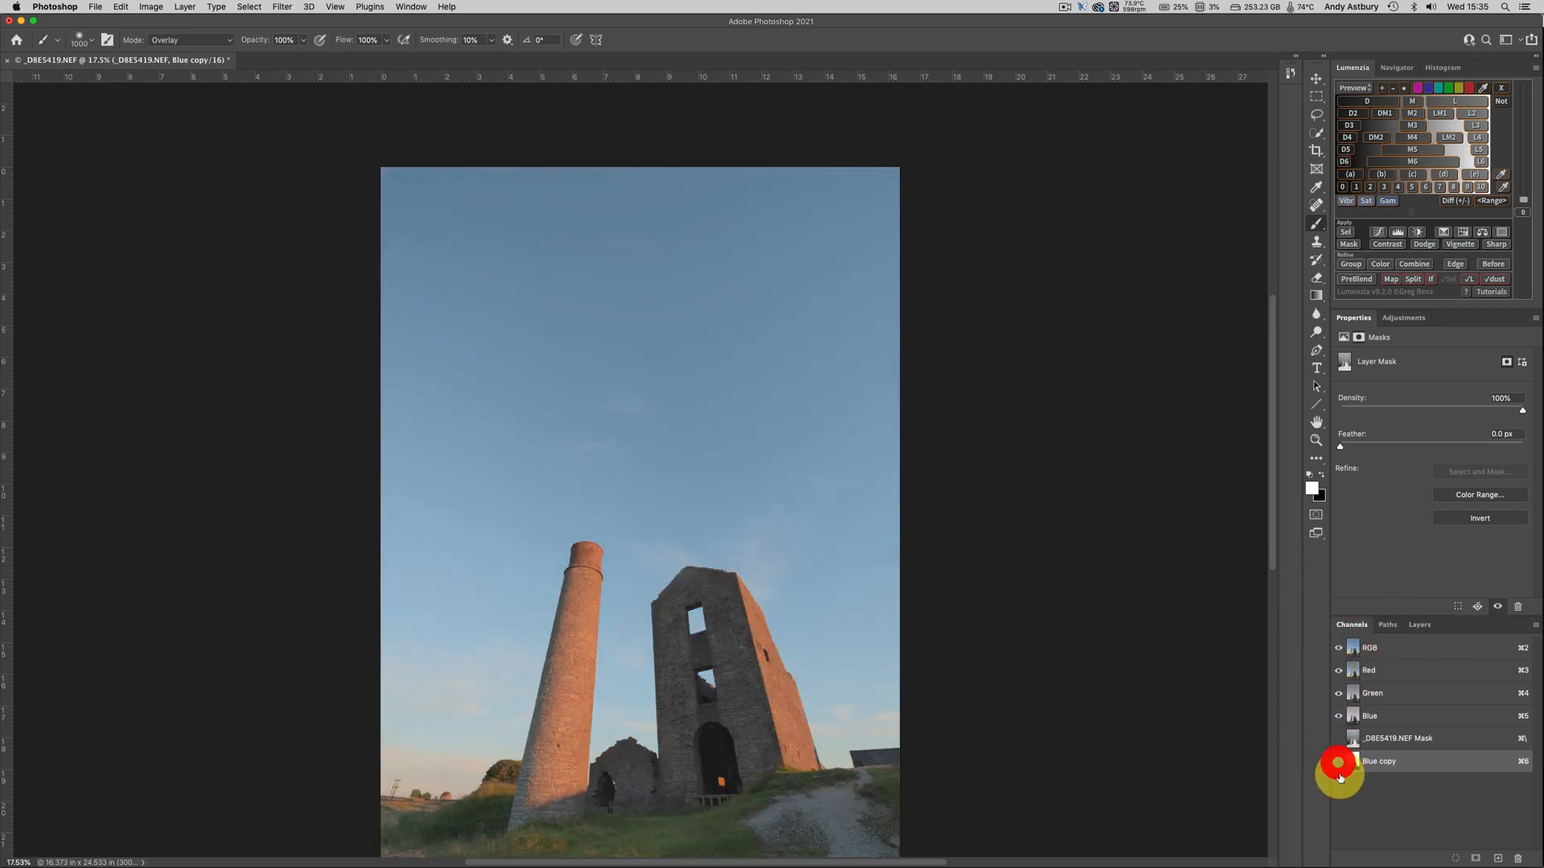
click(1417, 625)
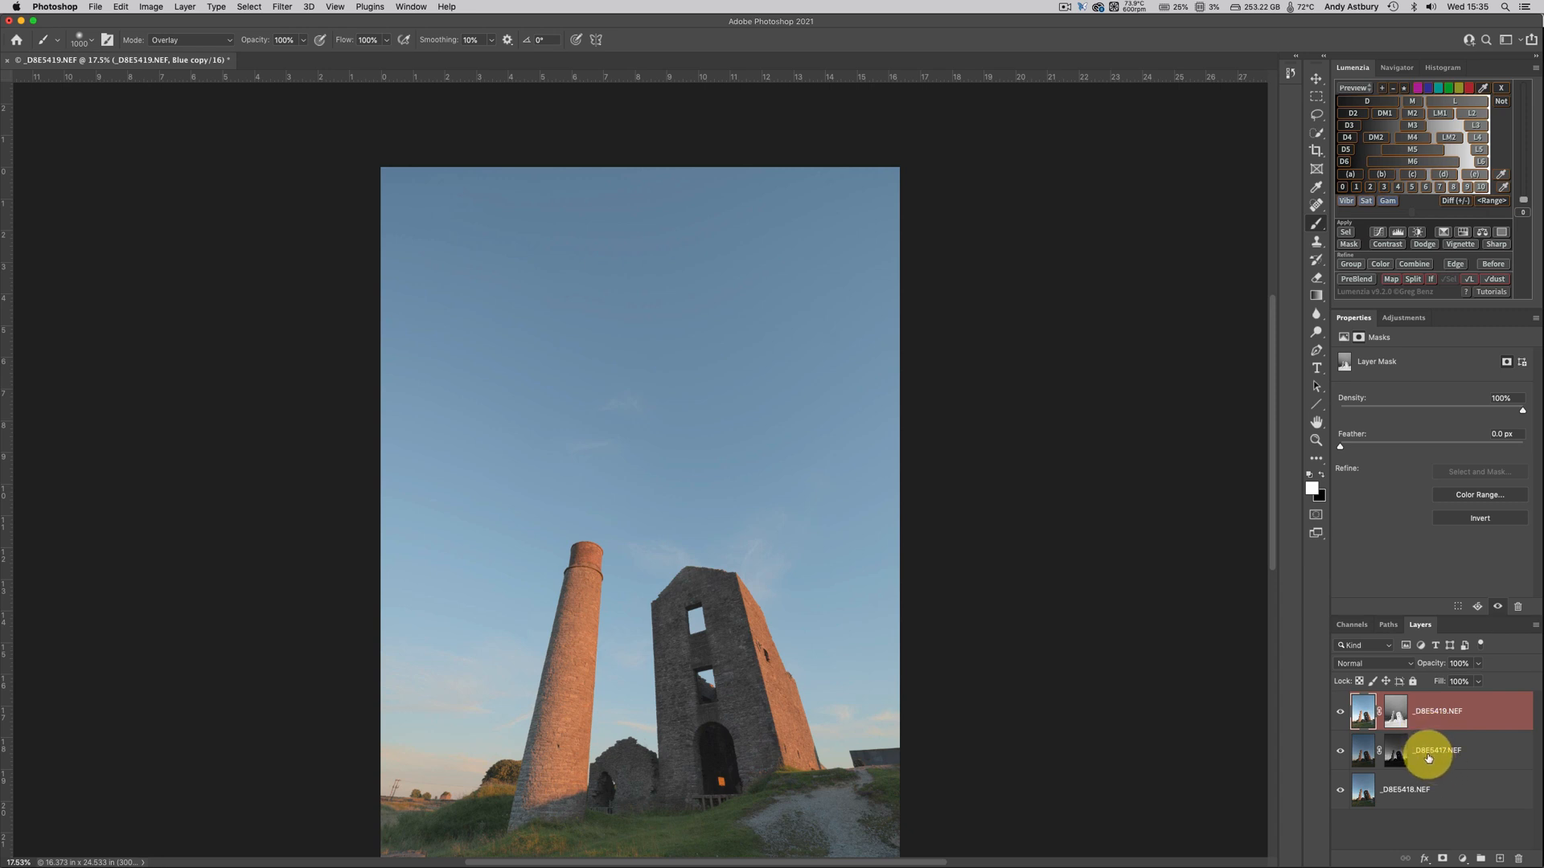
click(1339, 753)
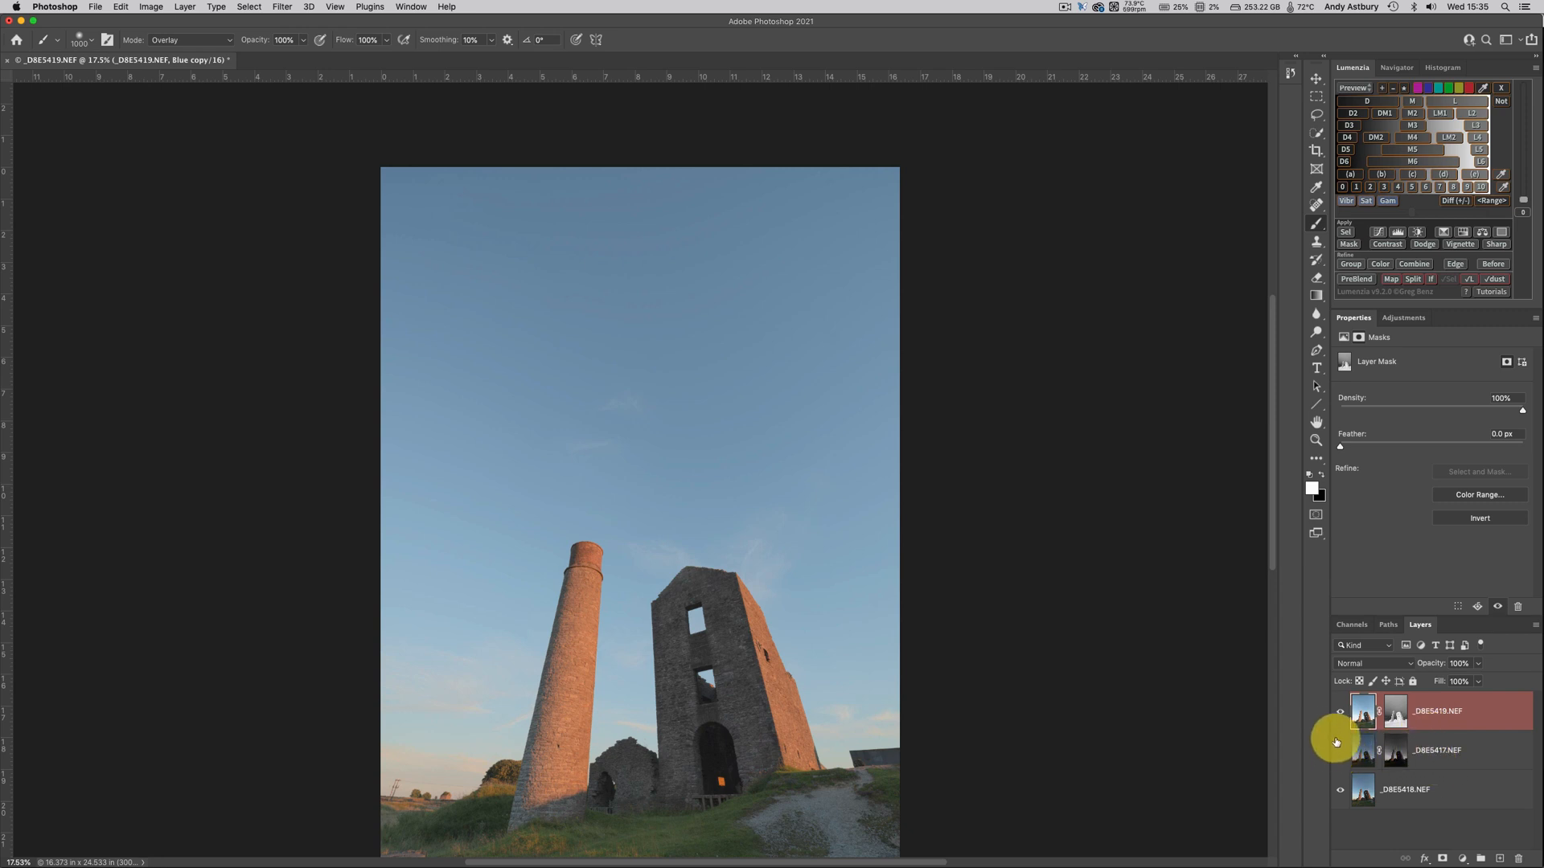
click(1338, 714)
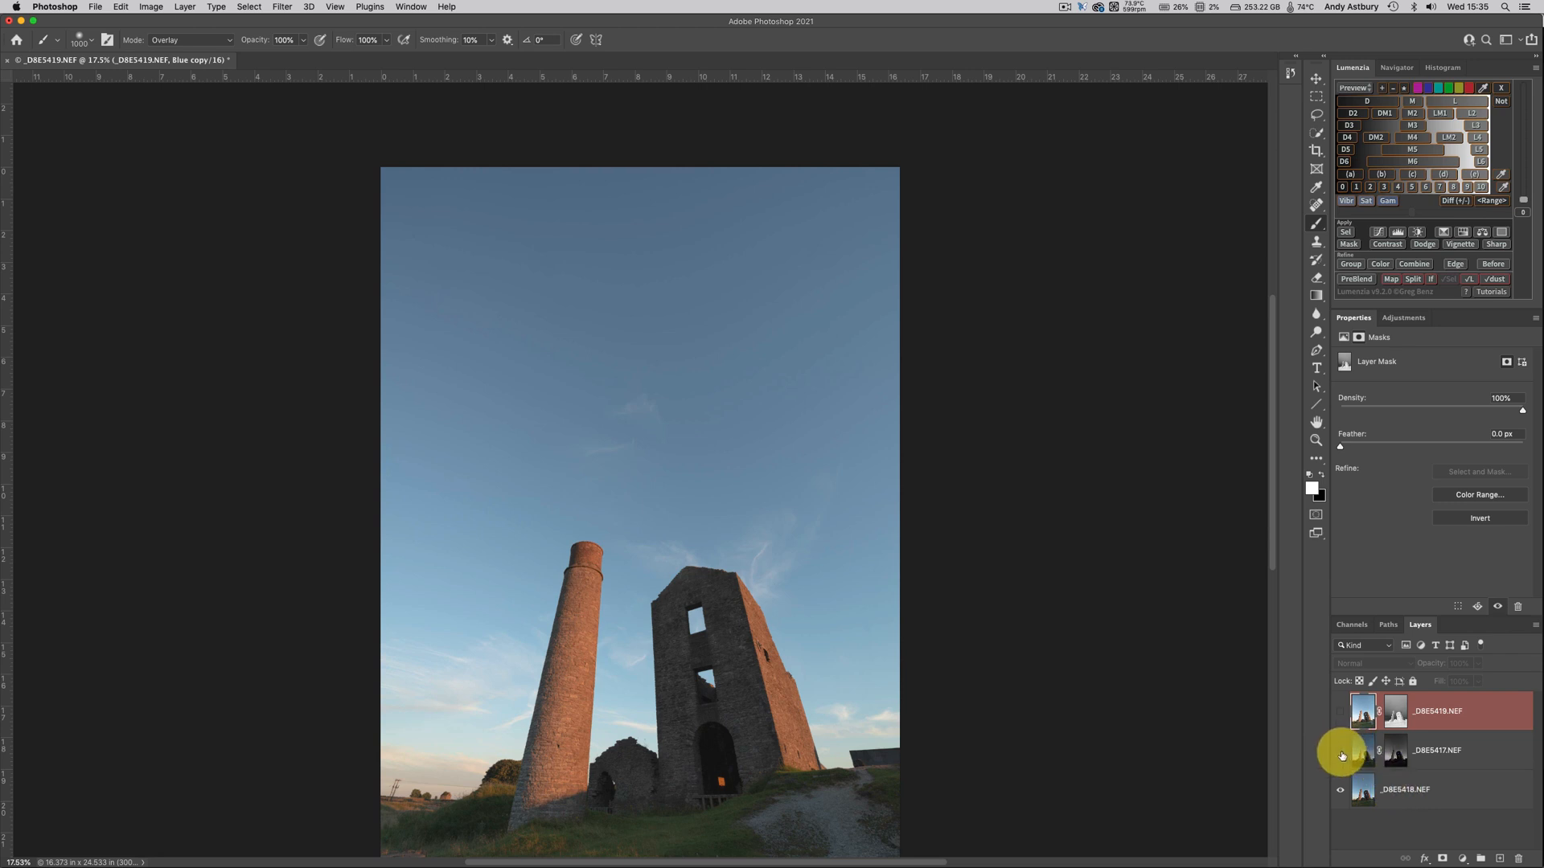
click(1338, 712)
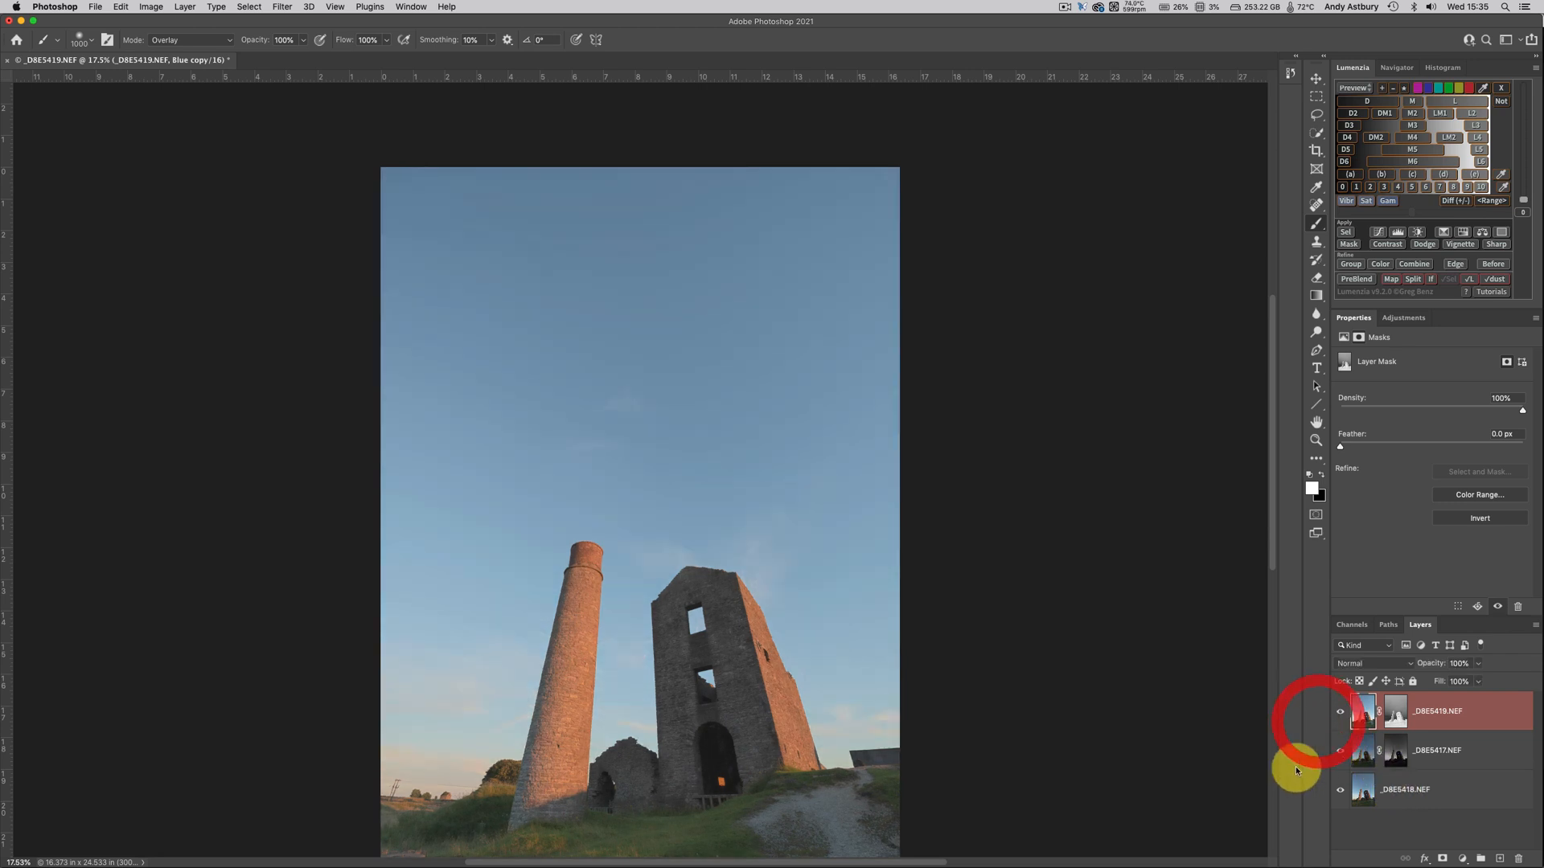
- Group the two masked exposure layers, _DBE5419.NEF and _DBE5417.NEF, in a Pass Through group with the default name
key(shift)
shift+click(1453, 713)
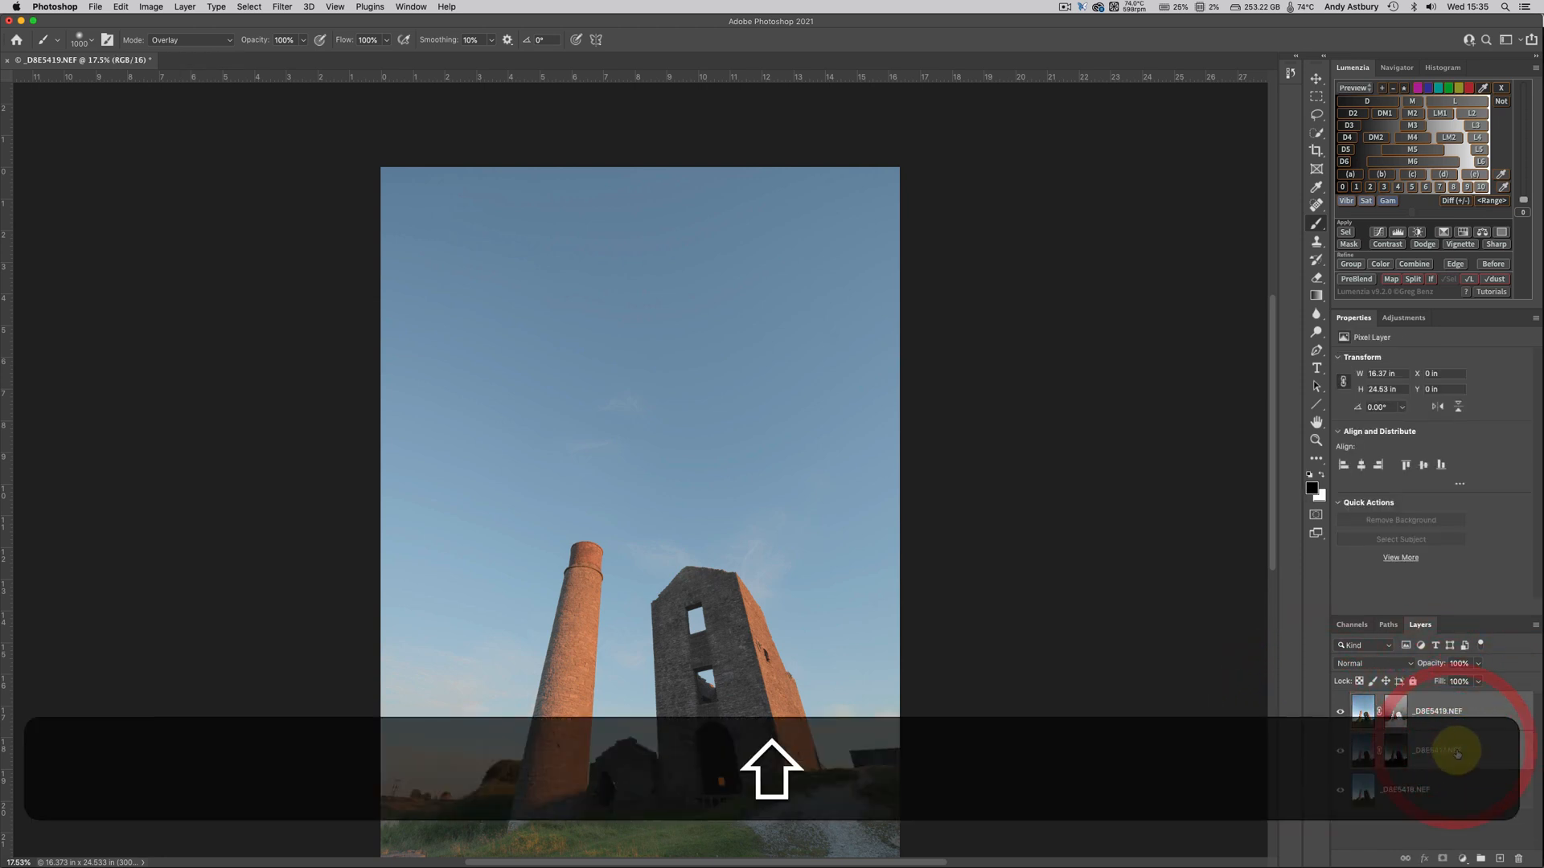
click(1533, 629)
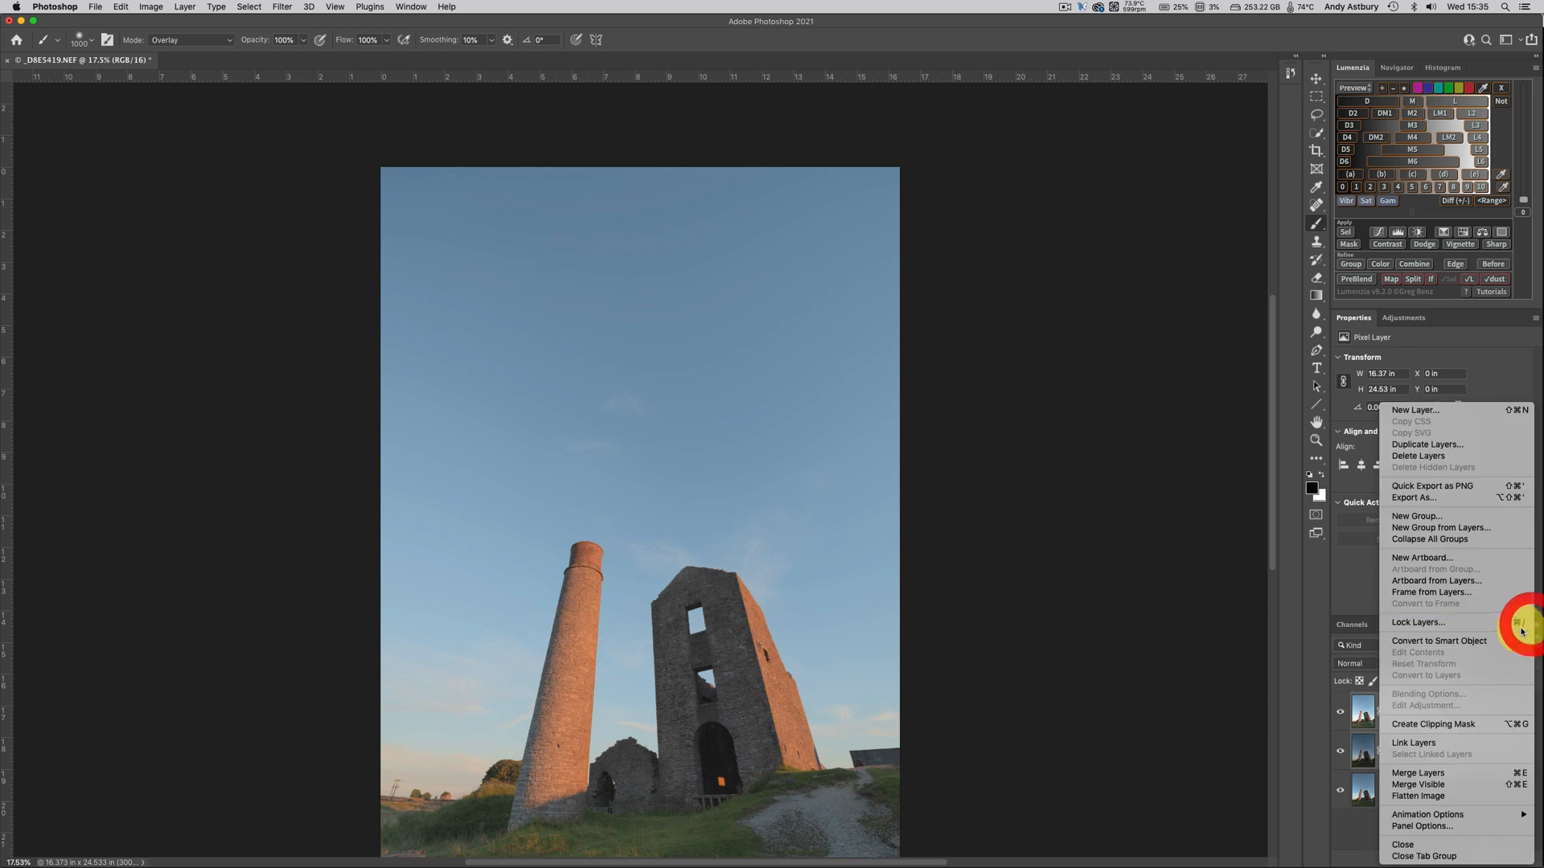
click(1444, 529)
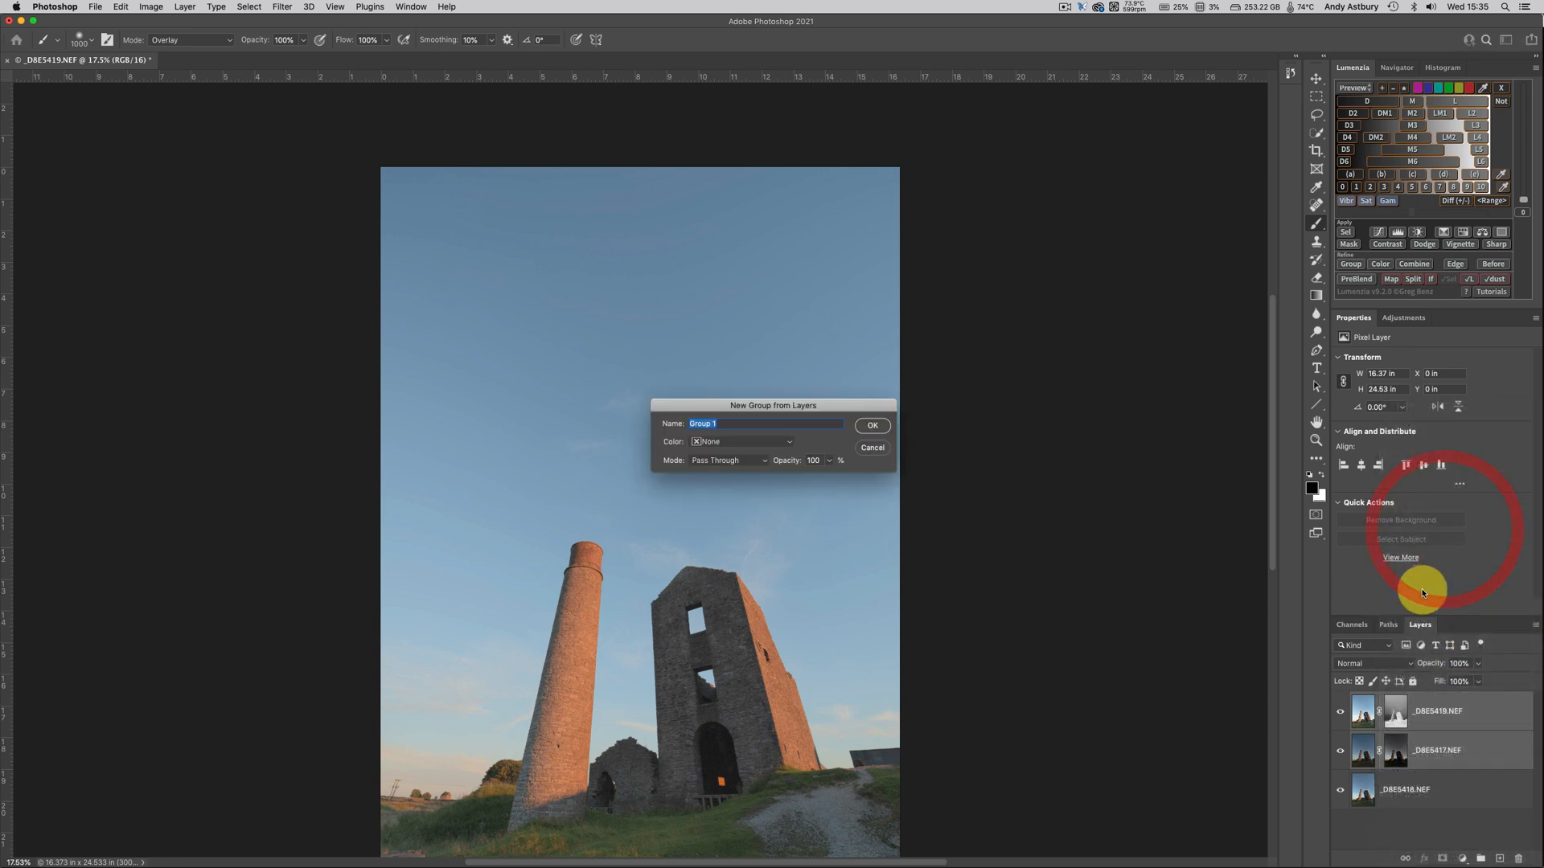
click(872, 425)
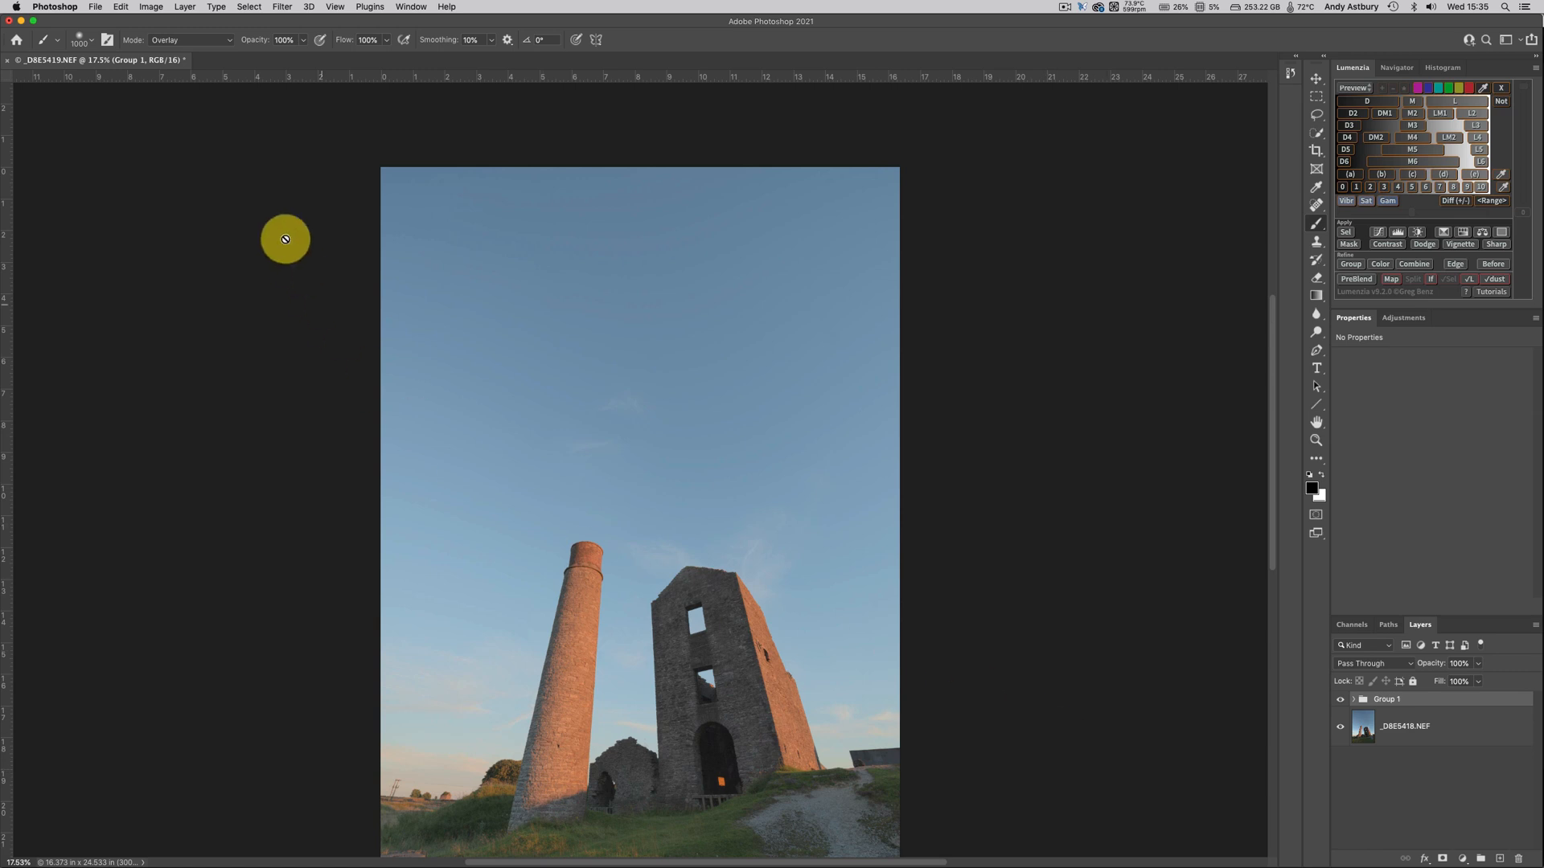
- Load the Blue copy channel as an inverted new selection and turn it into a layer mask on the group
click(243, 8)
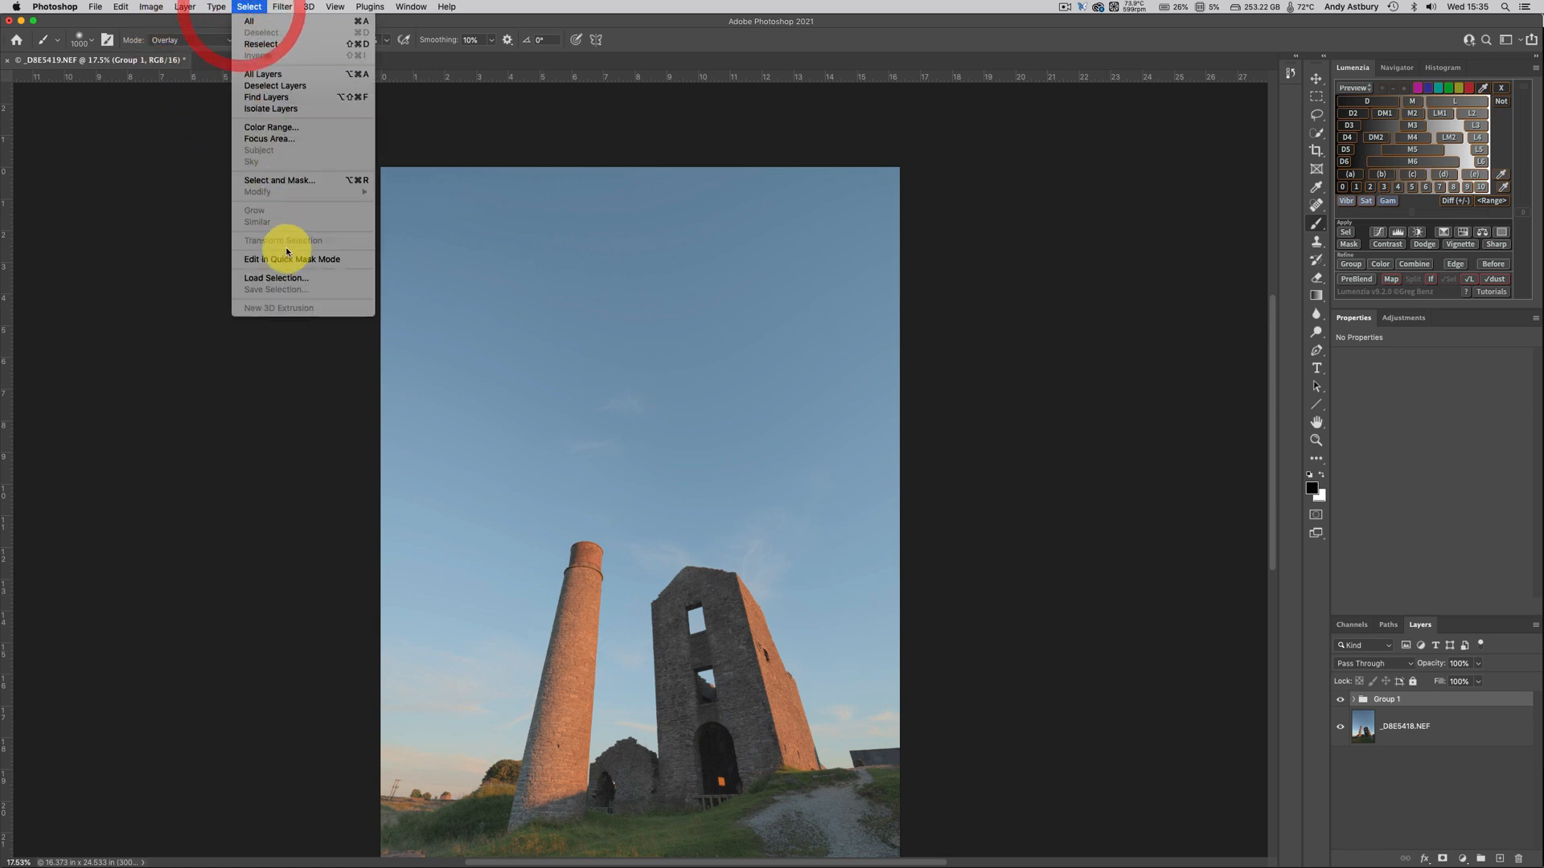
click(293, 271)
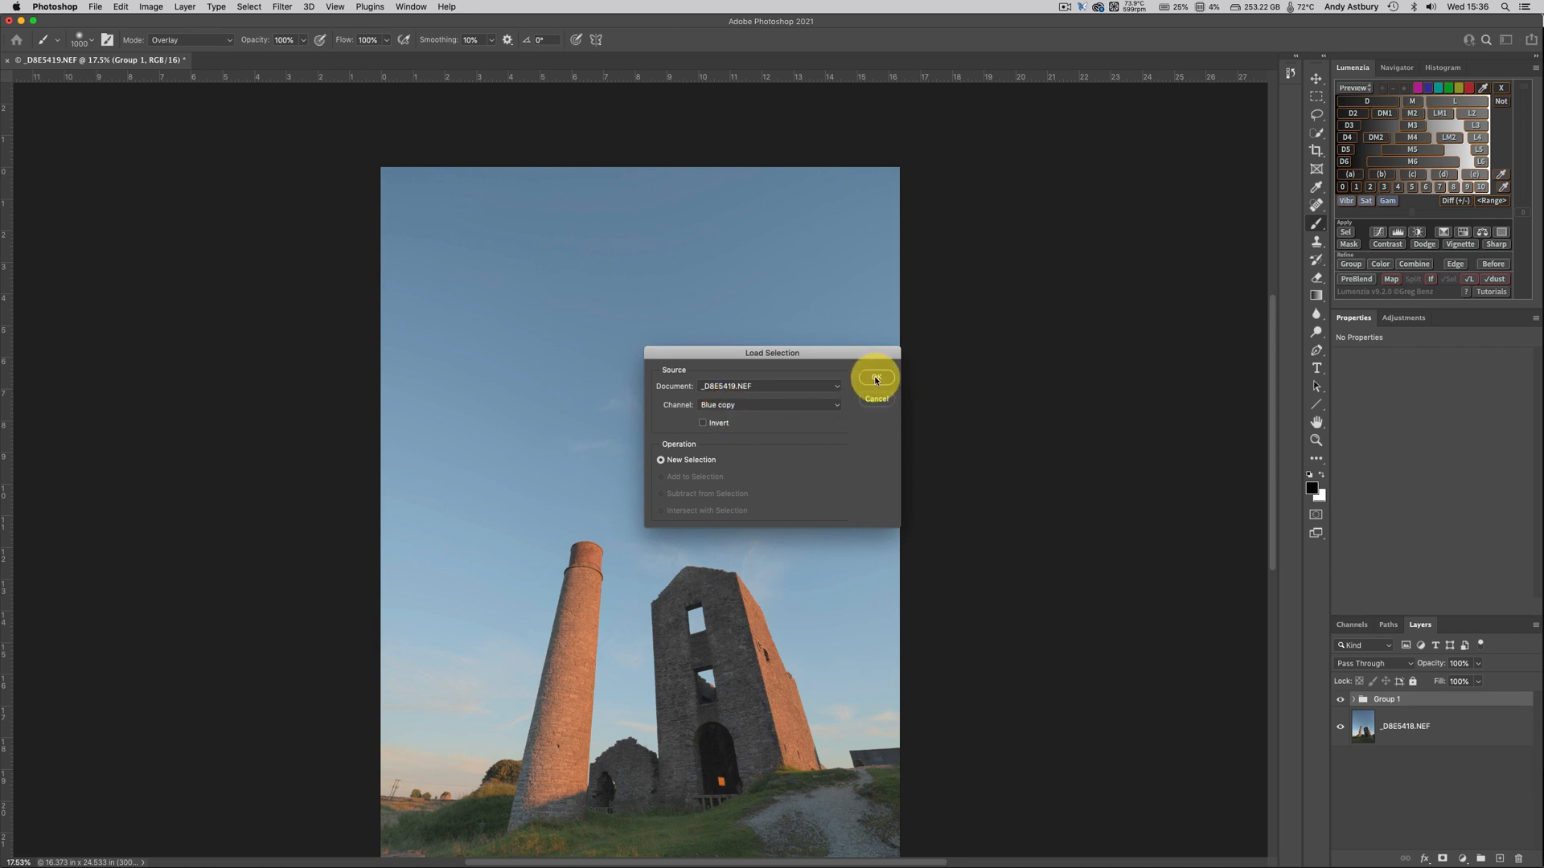
click(702, 423)
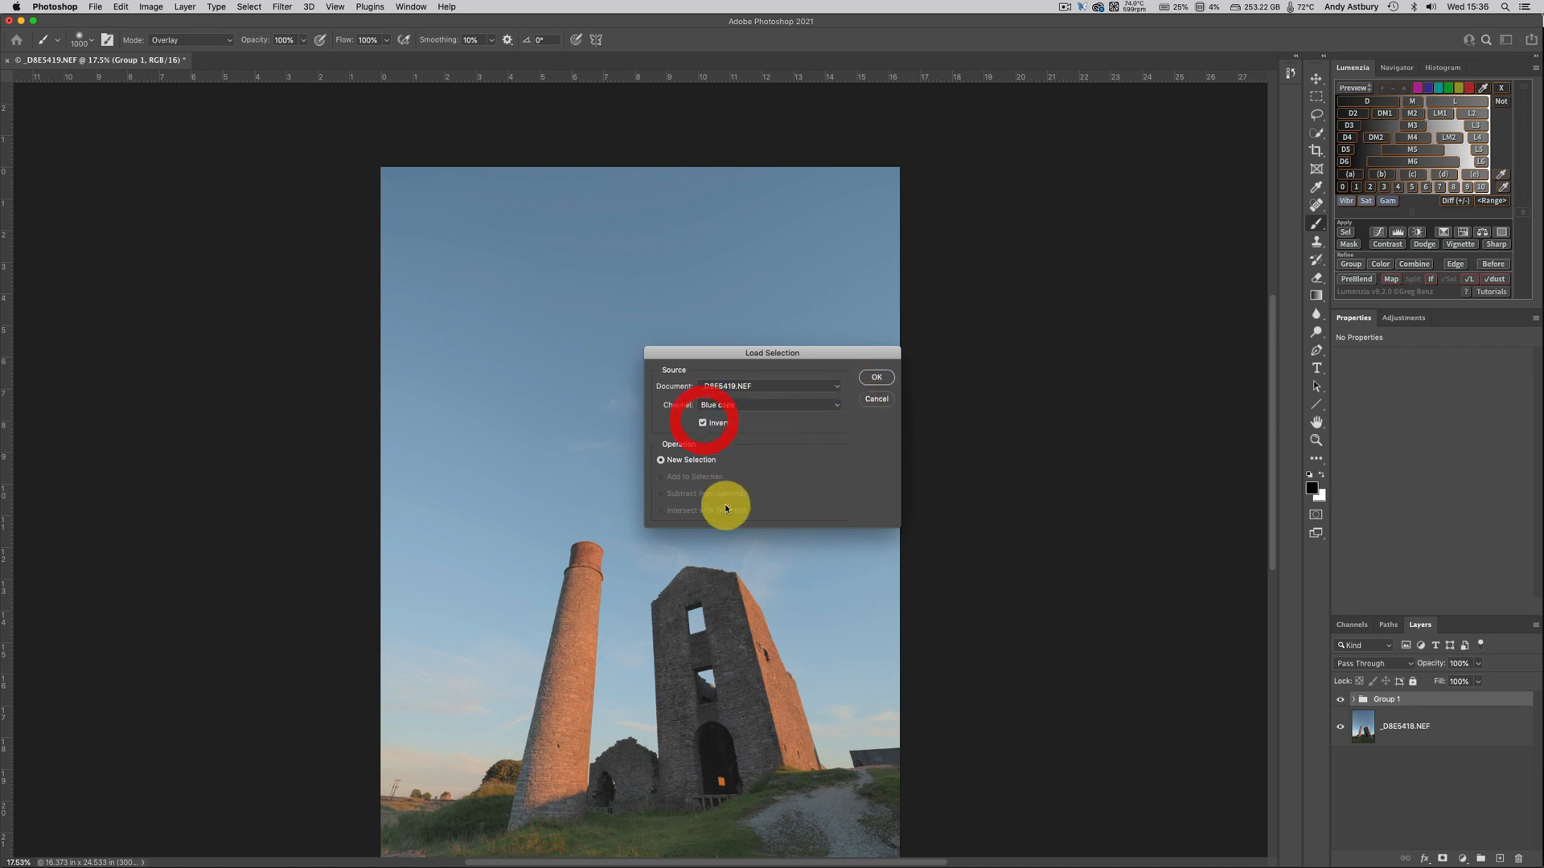
click(875, 377)
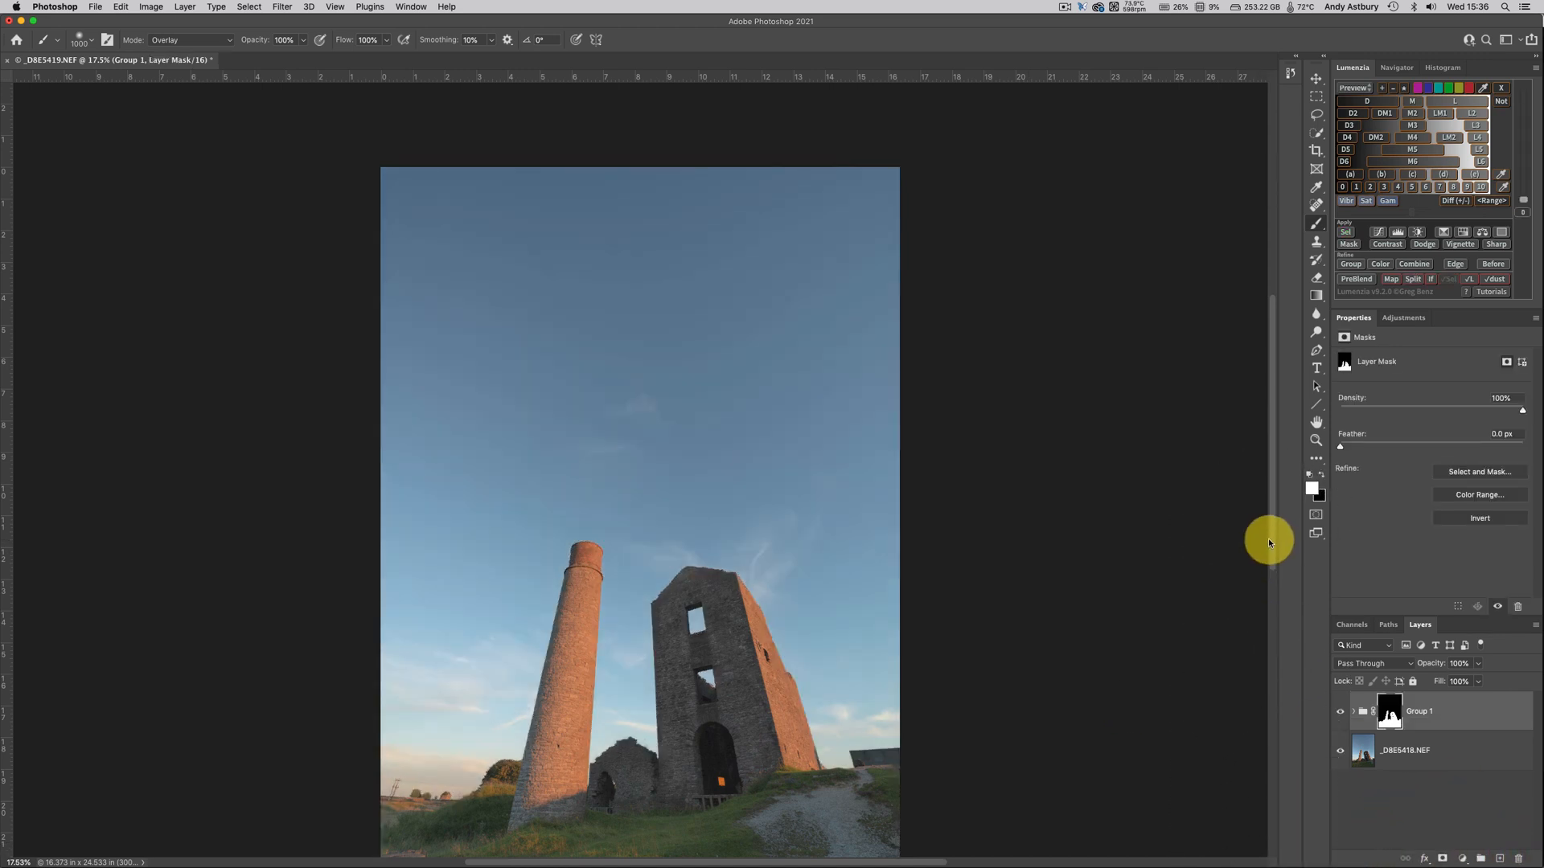
- Check the masked blend at 100% and stamp all visible layers into a new merged layer above the group
scroll(1269, 535, down, 3)
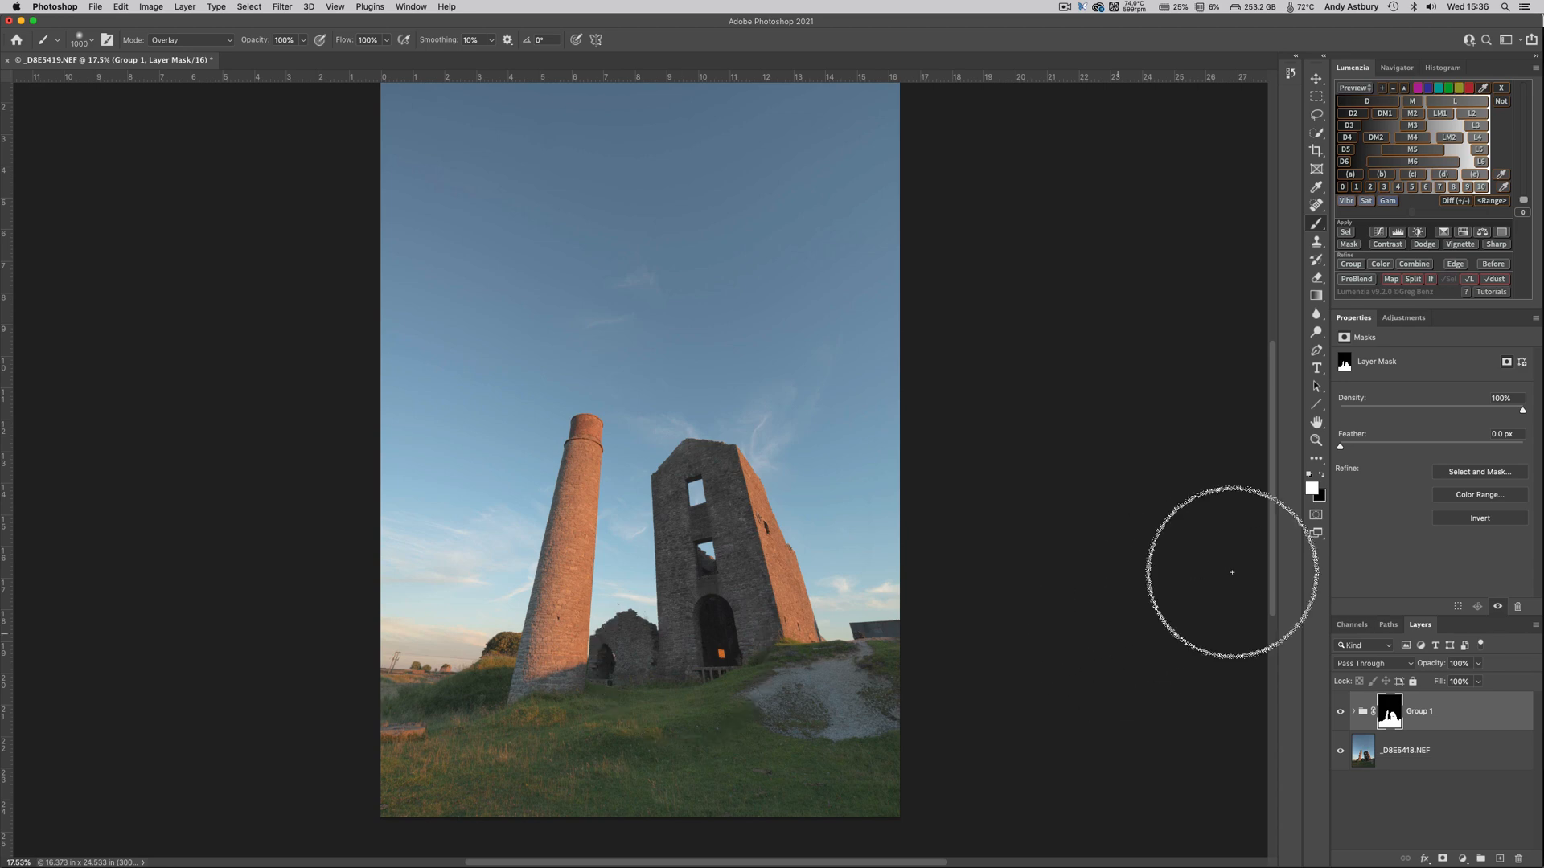
double_click(1315, 441)
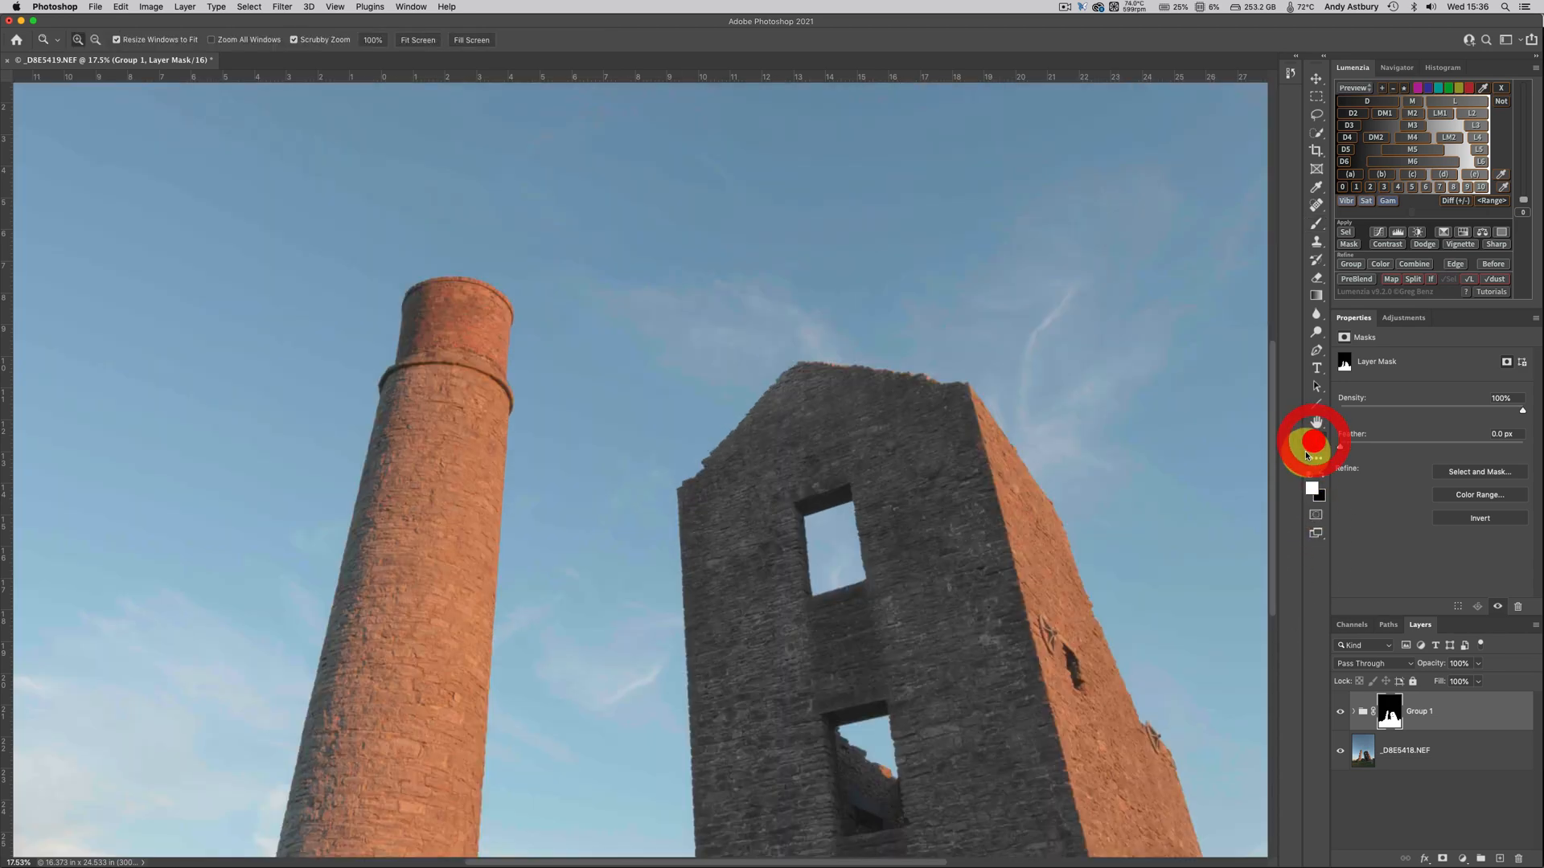
drag(1273, 498, 1269, 472)
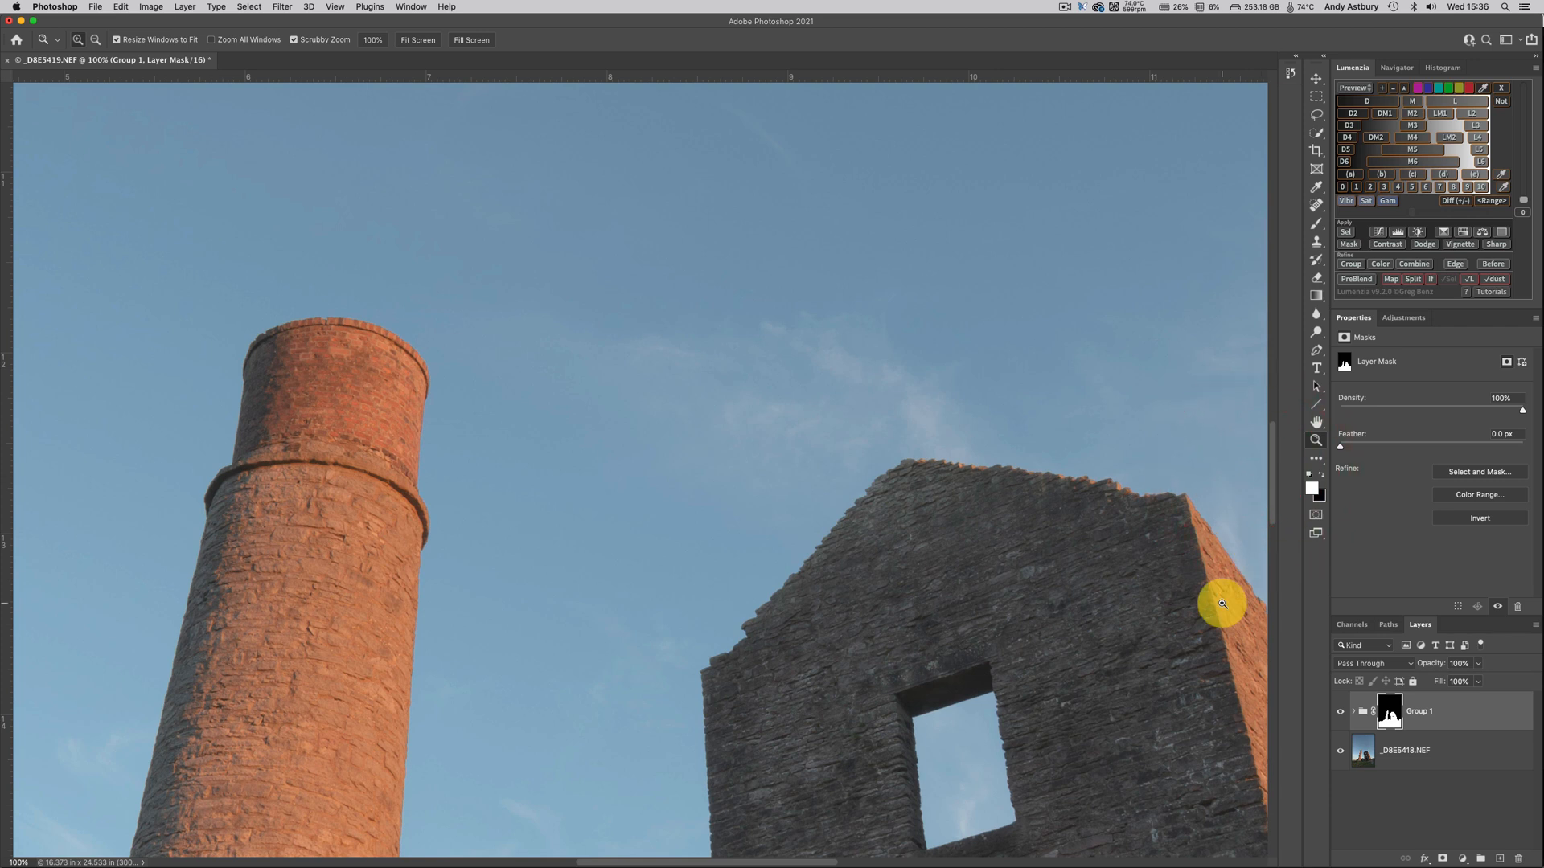
key(shift)
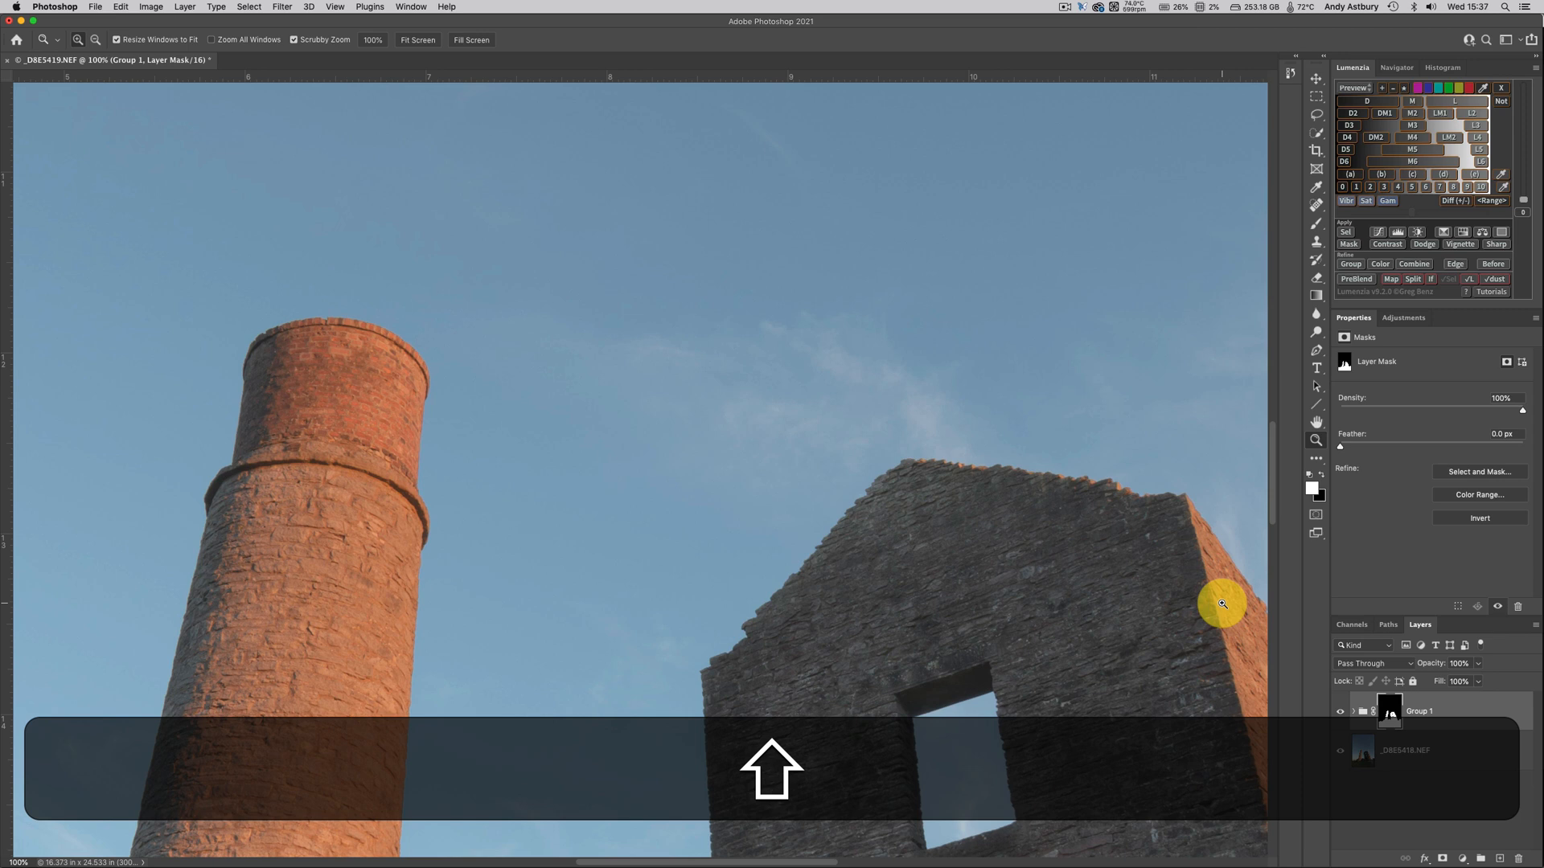
key(alt)
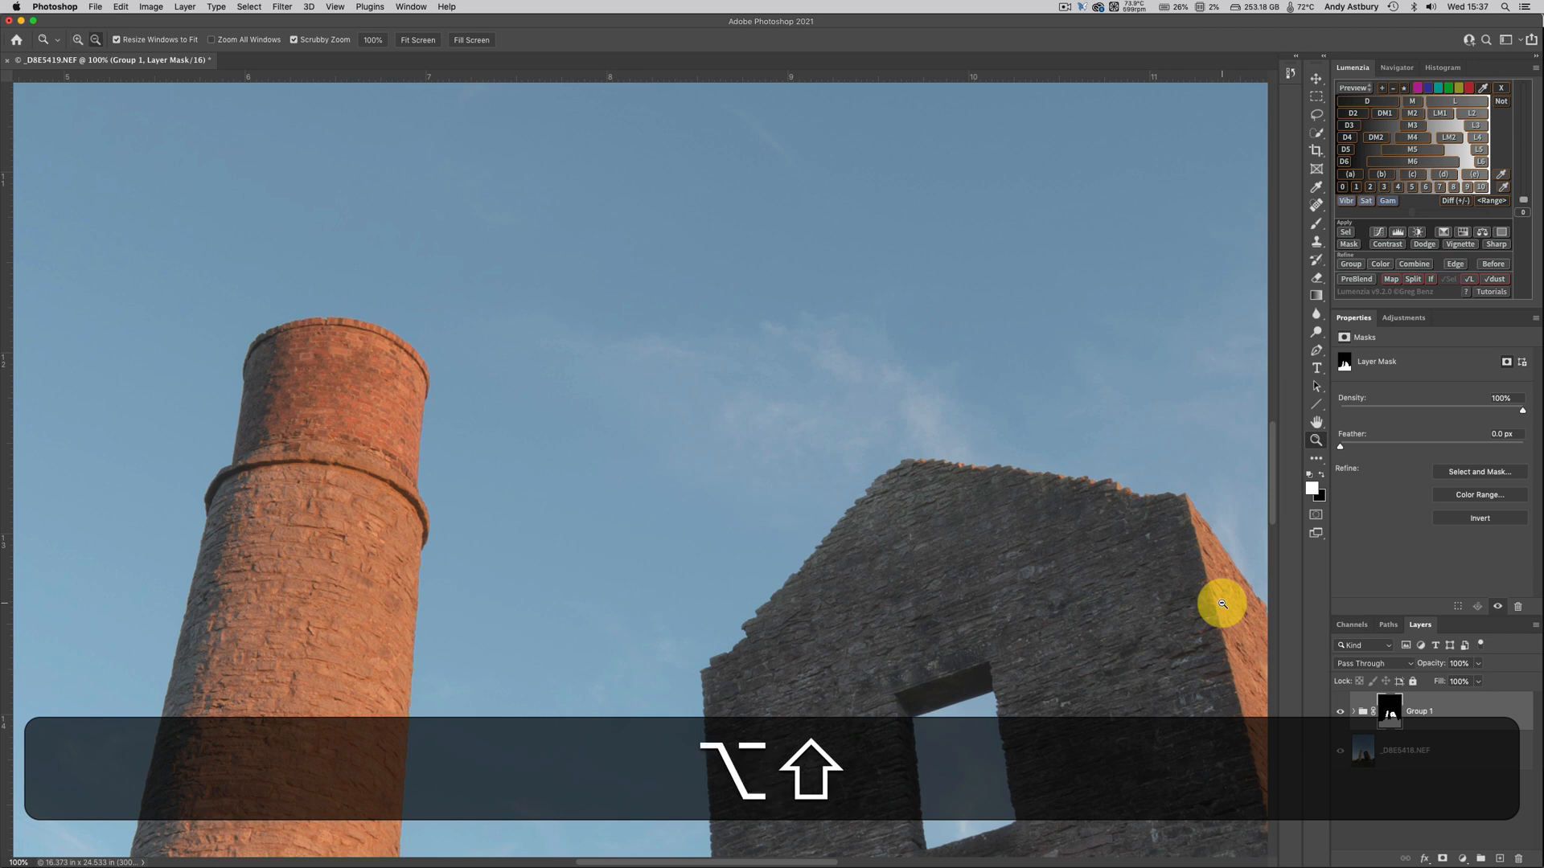
key(alt+shift+super+e)
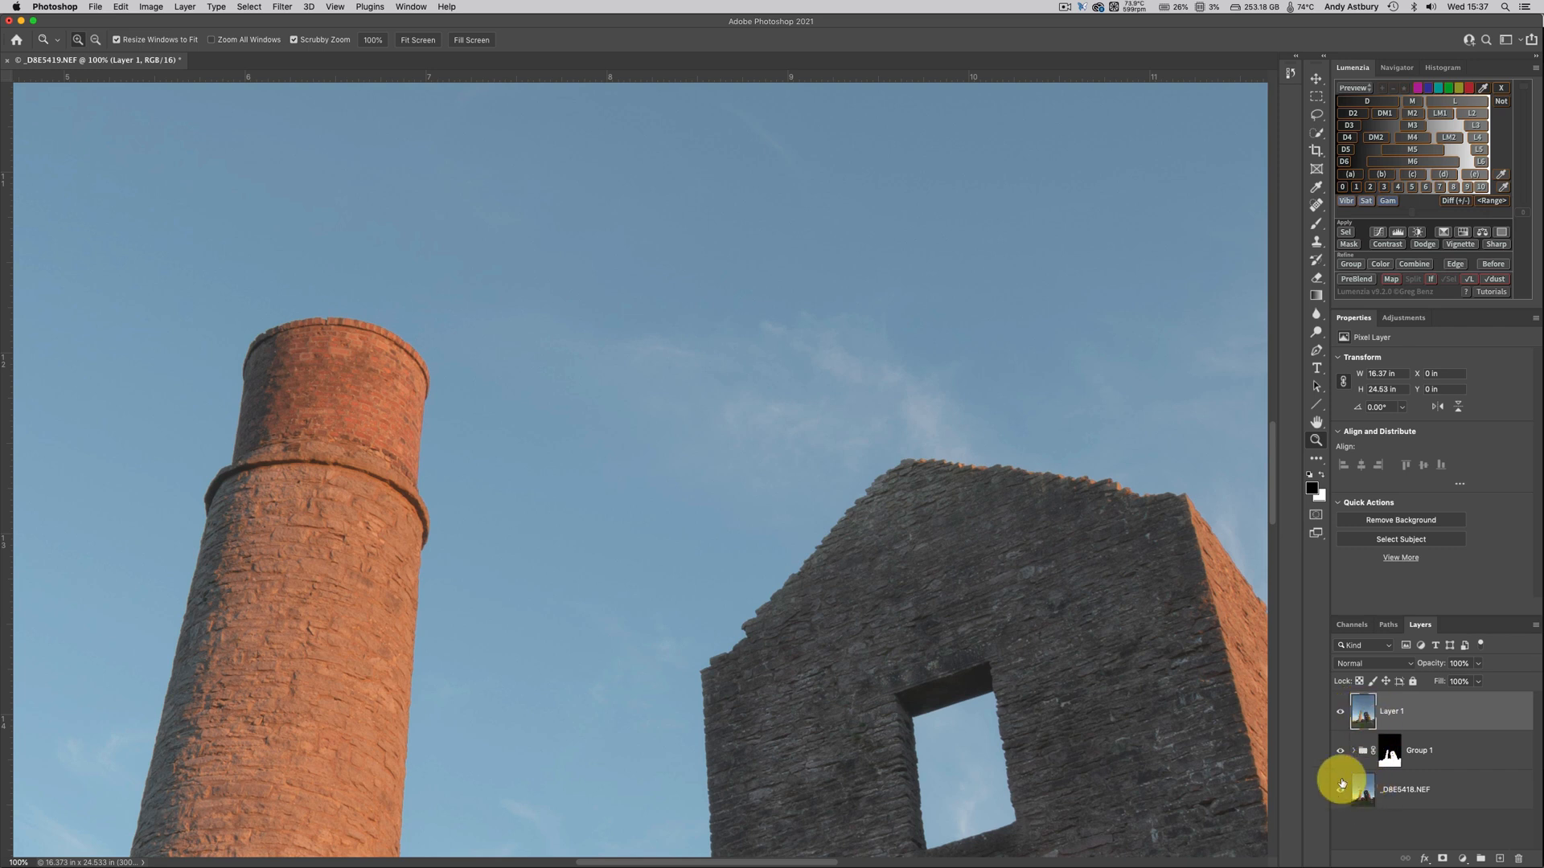
- Sharpen the merged layer with Unsharp Mask at amount 200%, radius 0.5 pixels and threshold 0
click(277, 7)
click(278, 8)
click(283, 7)
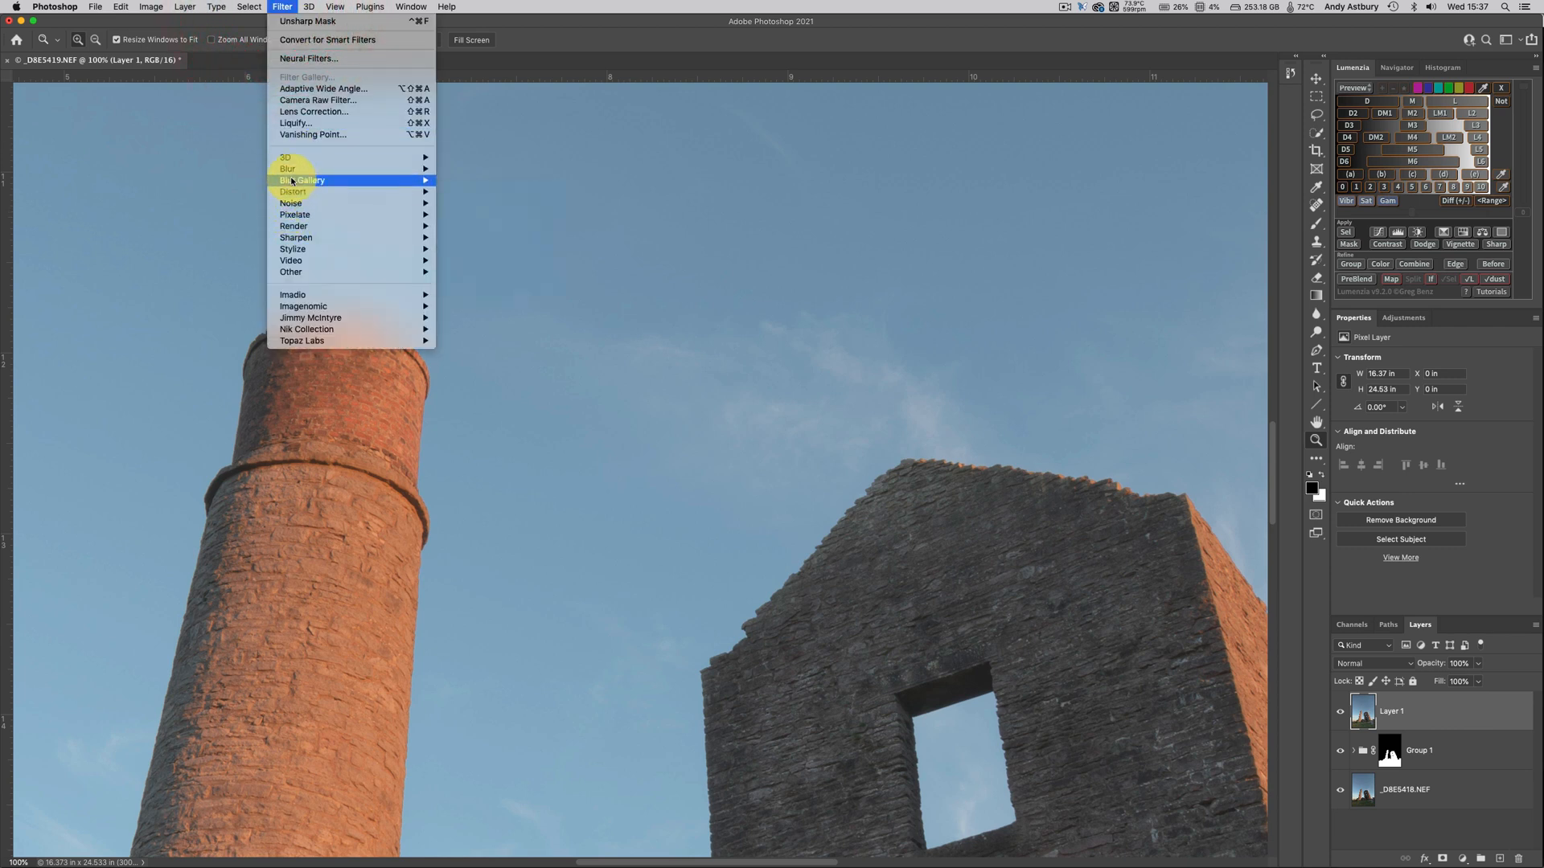
mouse_move(306, 238)
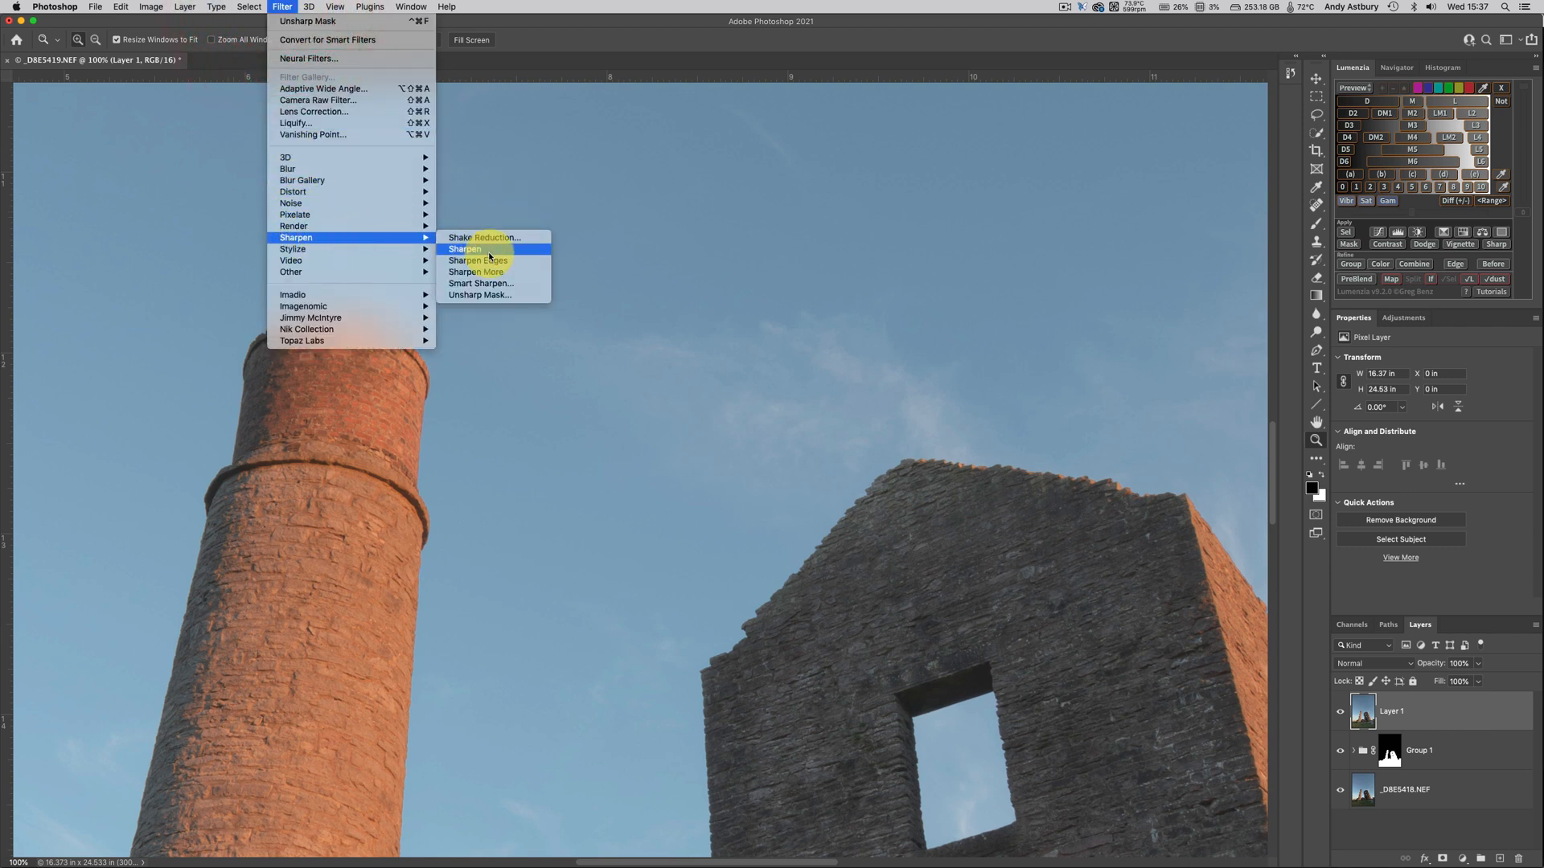
click(485, 295)
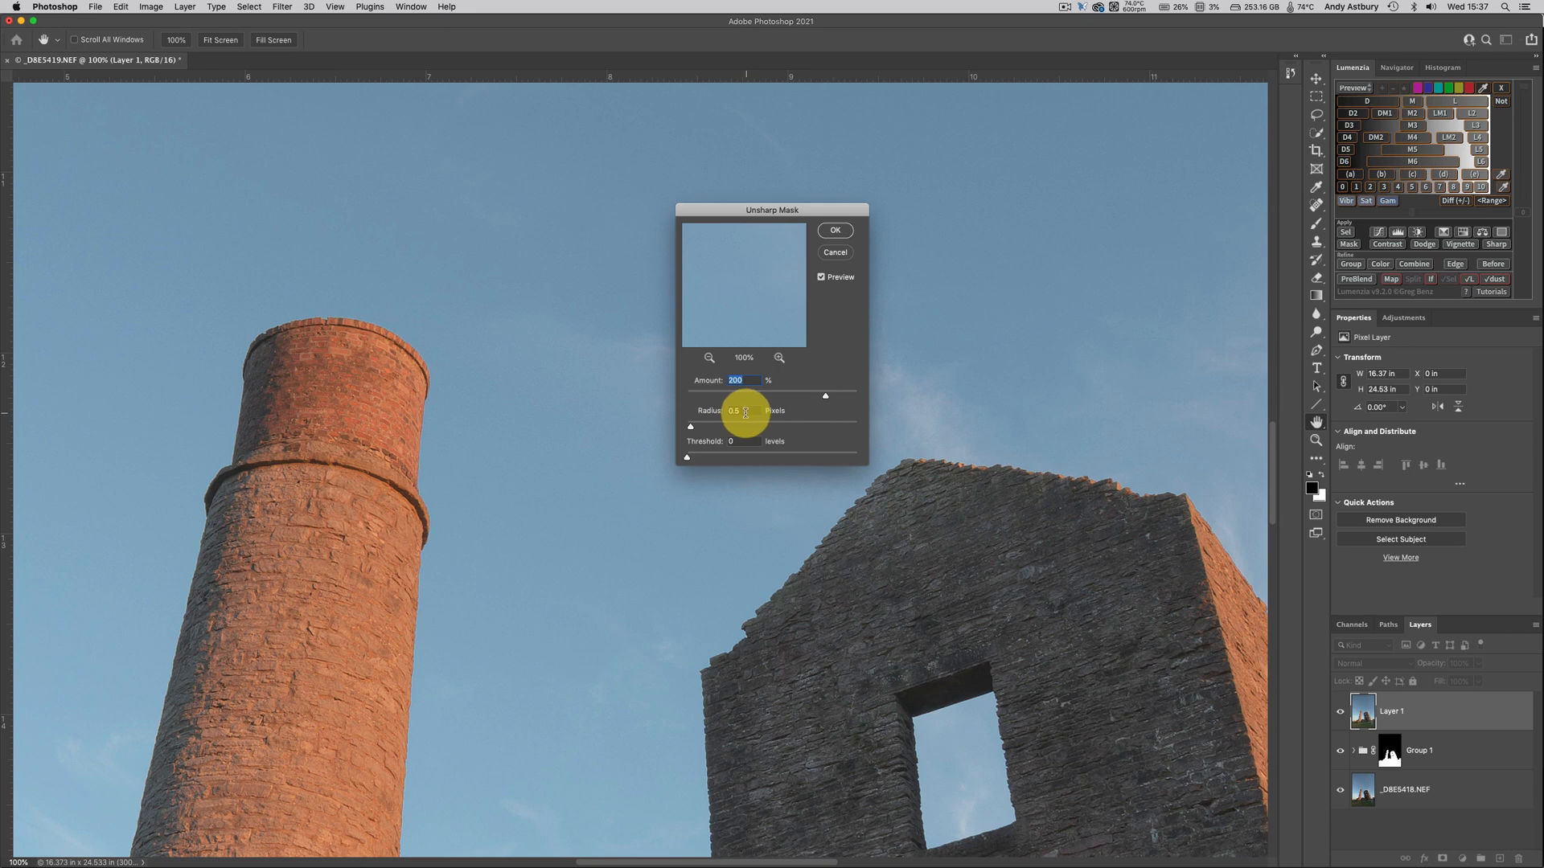
click(835, 231)
key(z)
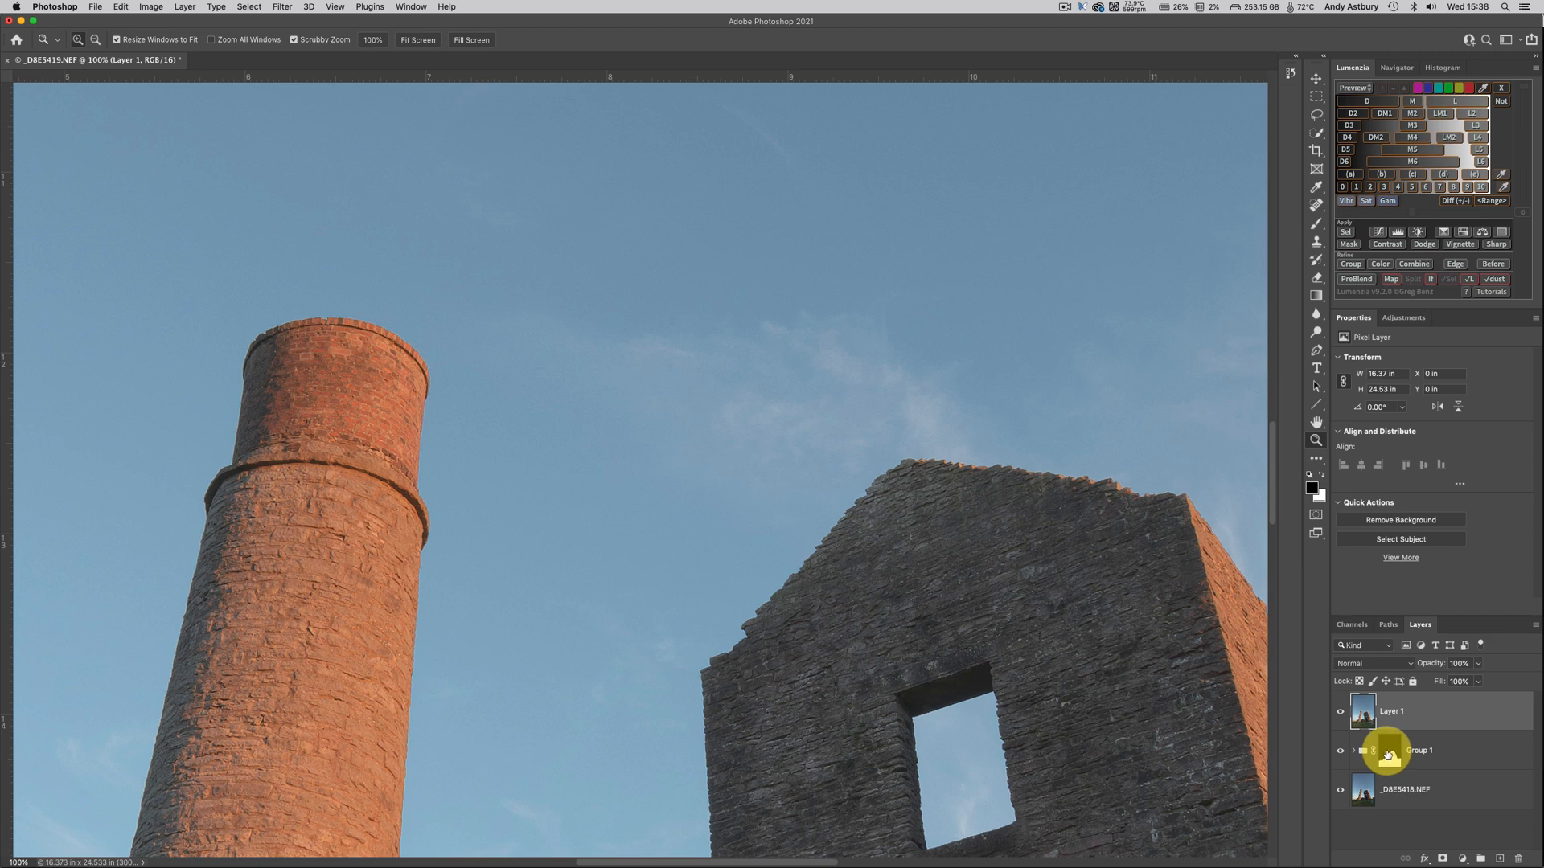
- Load the group's mask as a selection, apply it as a layer mask on the sharpened layer, and fit the image to the window
super+click(1388, 755)
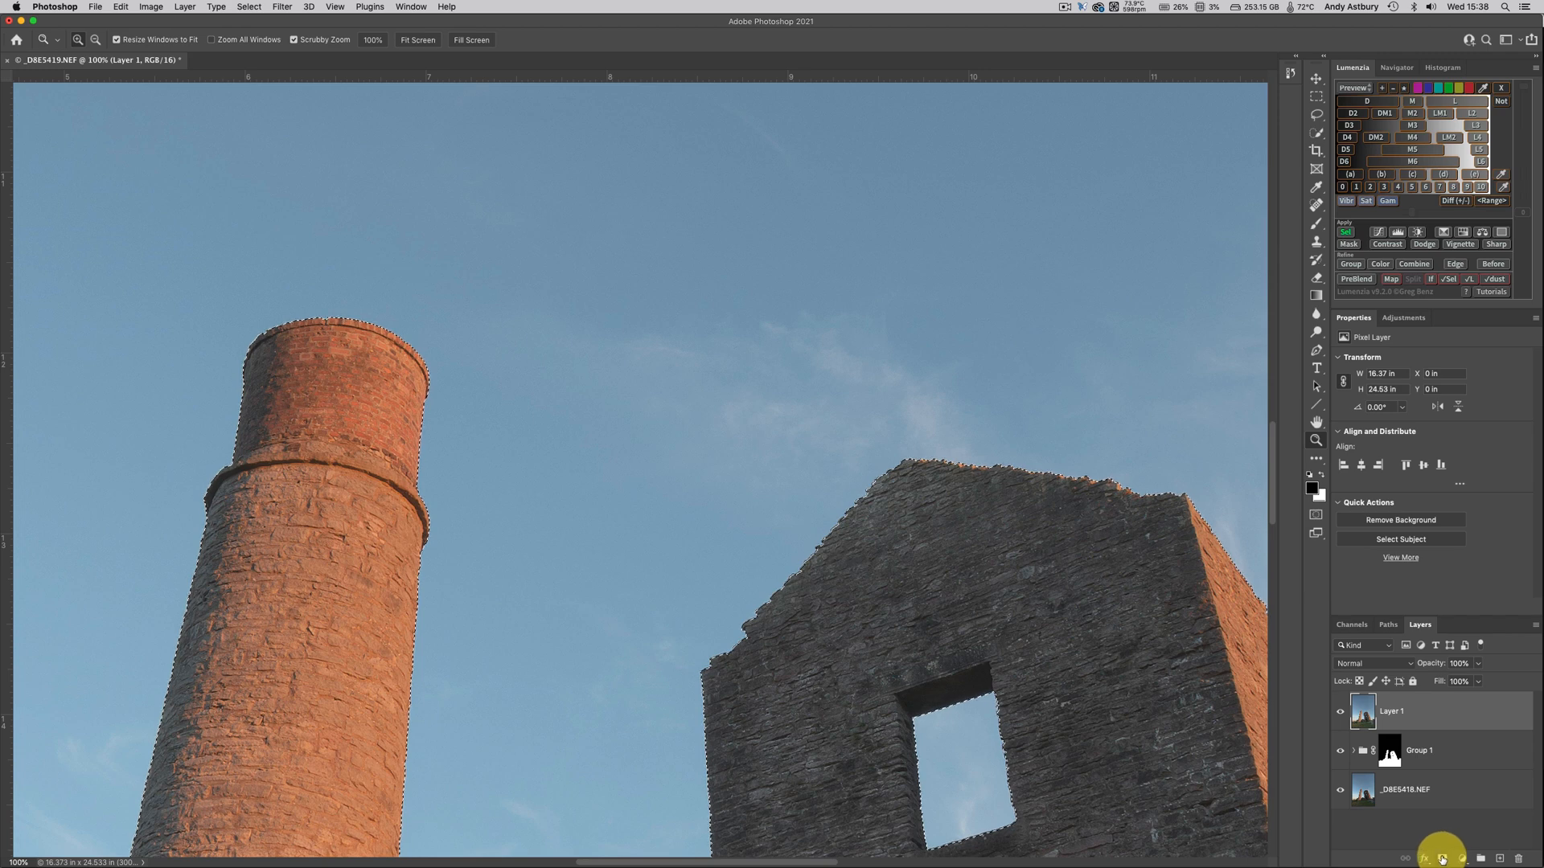
click(1440, 857)
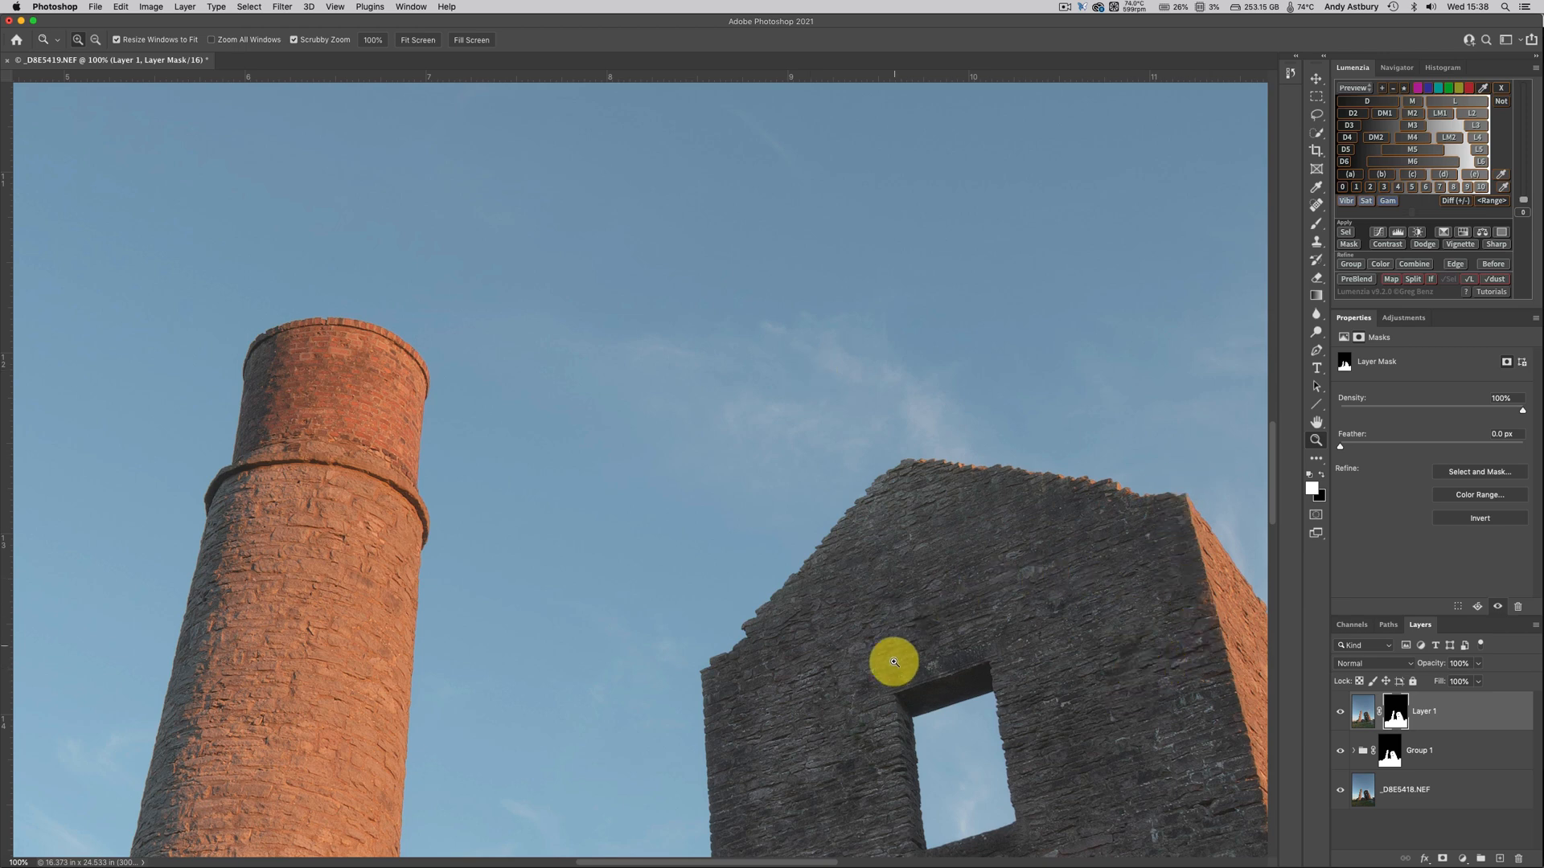
double_click(1316, 423)
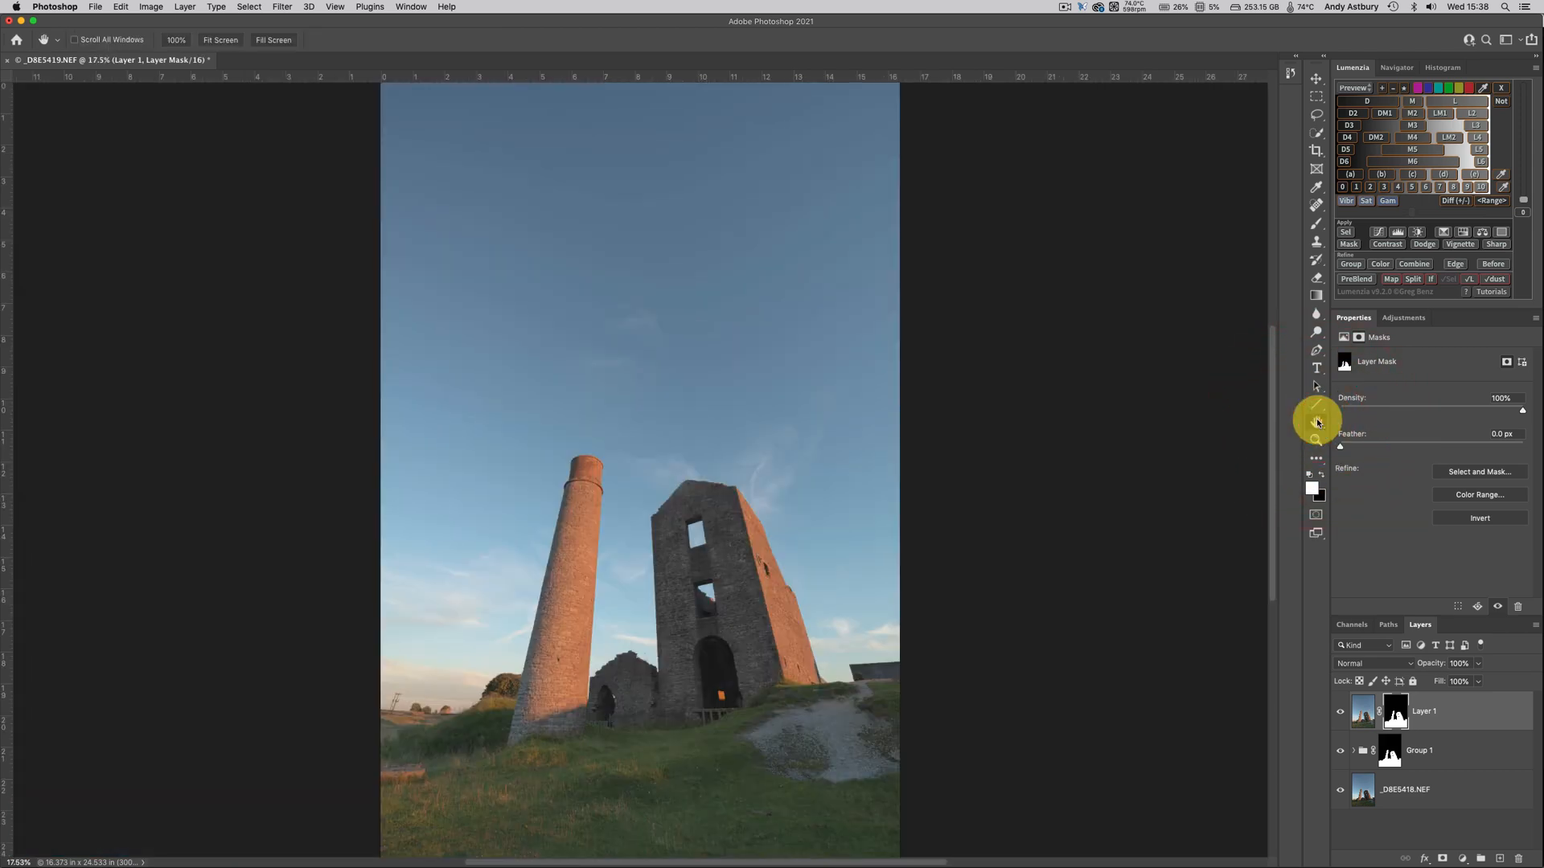